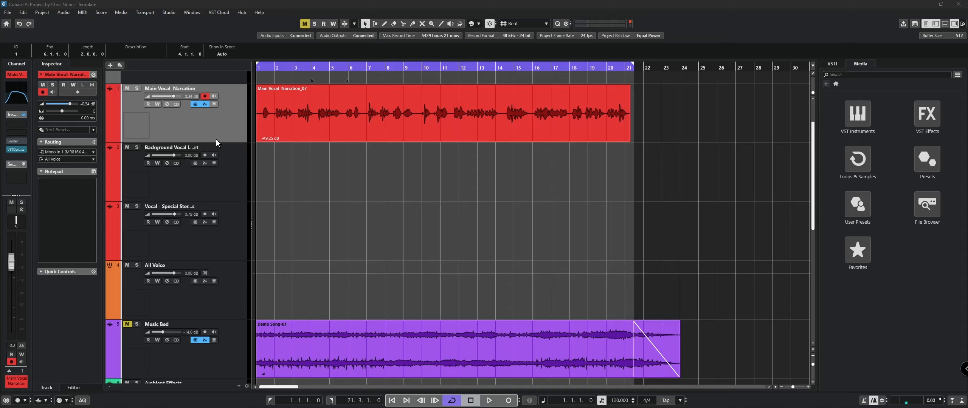
Show the floating transport bar and play the main vocal narration from the start, stopping just after bar 9.
{"action": "left_click", "coordinate": [312, 119]}
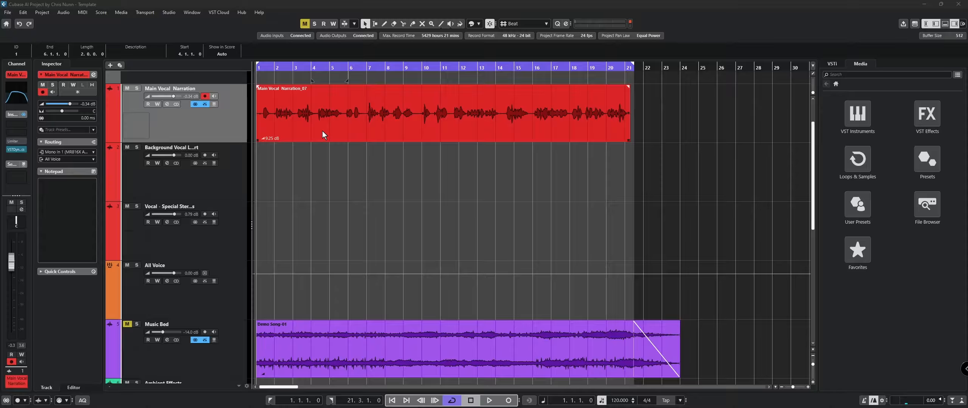
{"action": "left_click", "coordinate": [359, 151]}
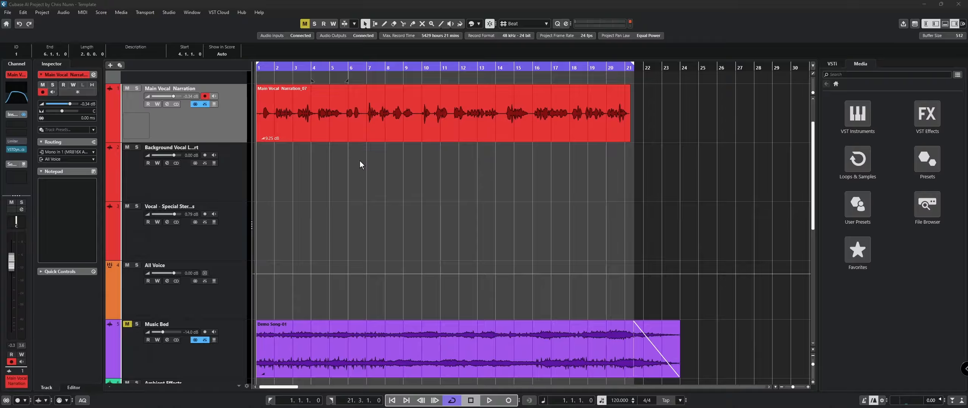
{"action": "key", "text": "F2"}
{"action": "key", "text": "space"}
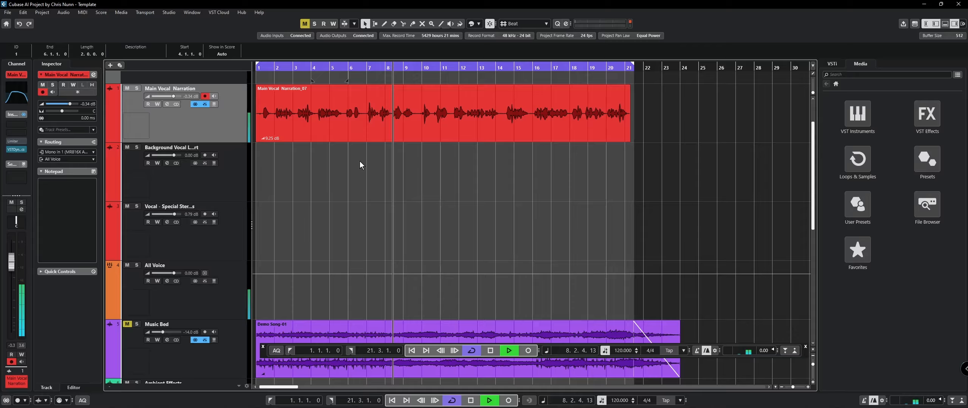
{"action": "key", "text": "space"}
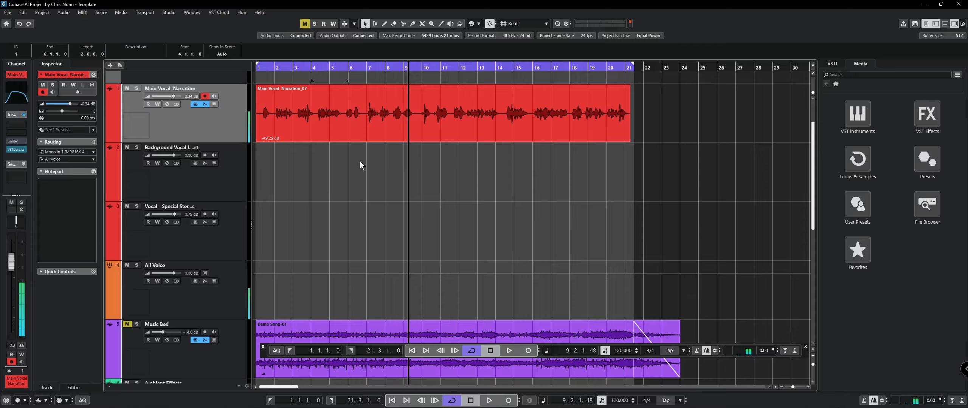
{"action": "left_click", "coordinate": [382, 124]}
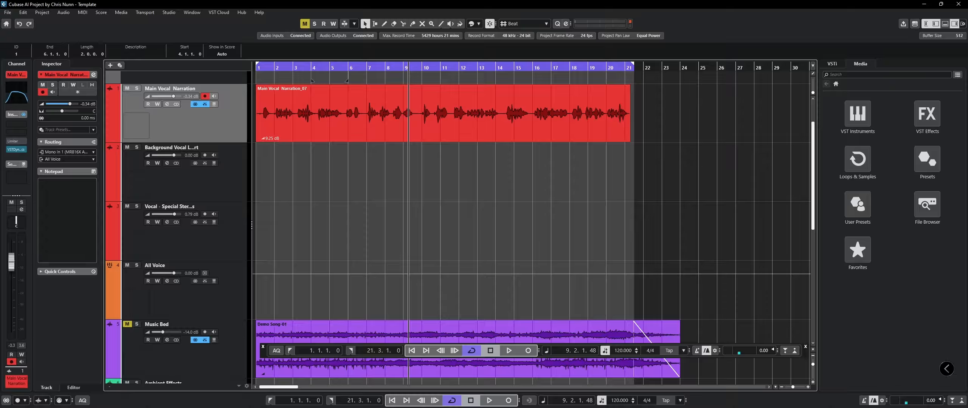
{"action": "left_click", "coordinate": [944, 370]}
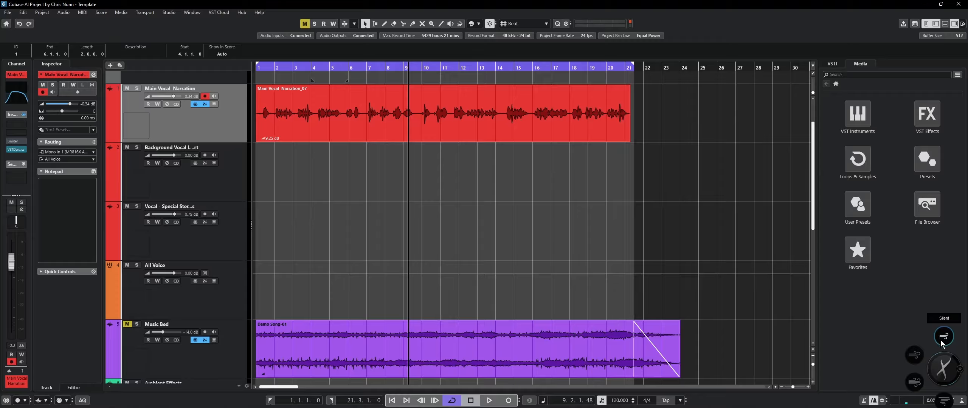
{"action": "left_click", "coordinate": [894, 334]}
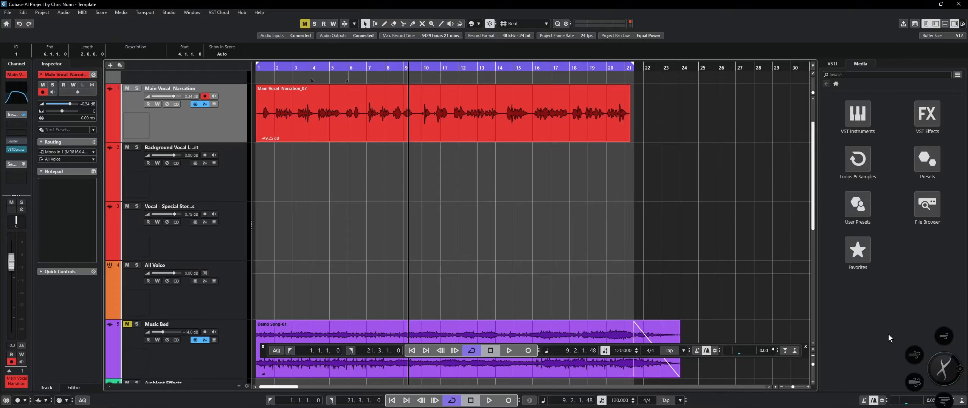
{"action": "left_click", "coordinate": [888, 335]}
{"action": "left_click", "coordinate": [944, 369]}
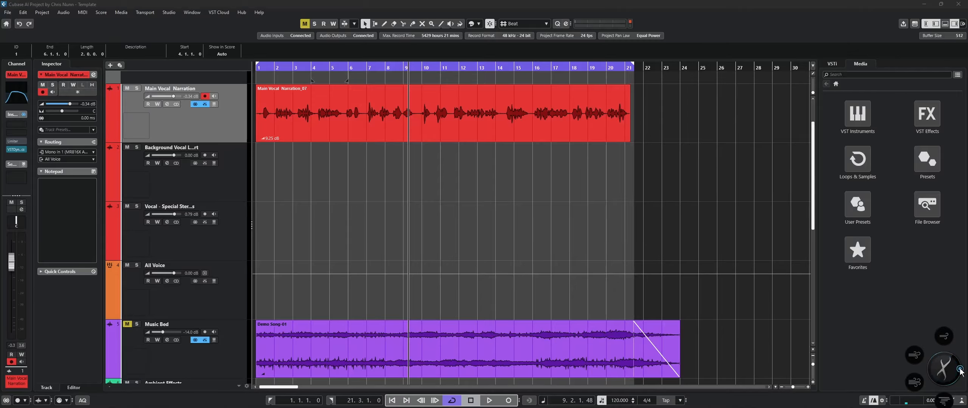
{"action": "left_click", "coordinate": [867, 325]}
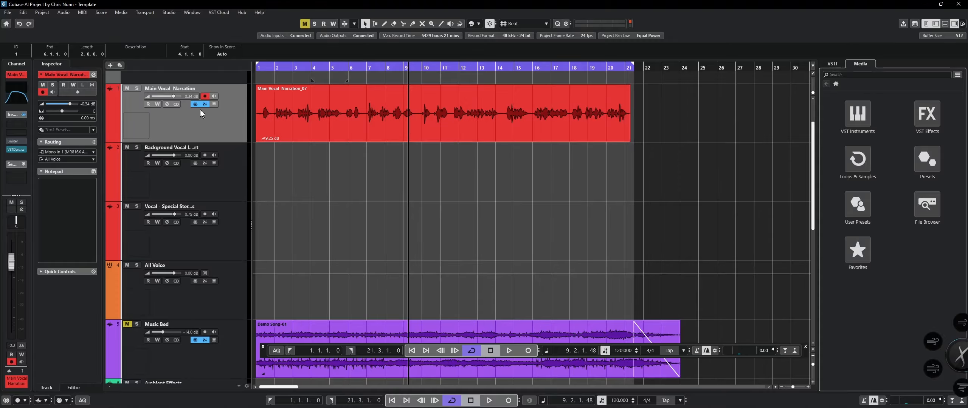
Open the Main Vocal Narration_07 event in the lower-zone Sample Editor and enlarge the editor area.
{"action": "double_click", "coordinate": [295, 112]}
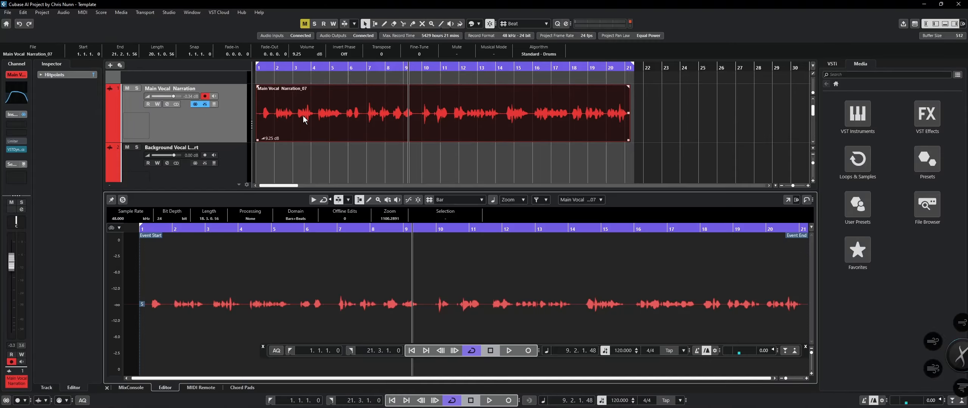
{"action": "left_click", "coordinate": [108, 389]}
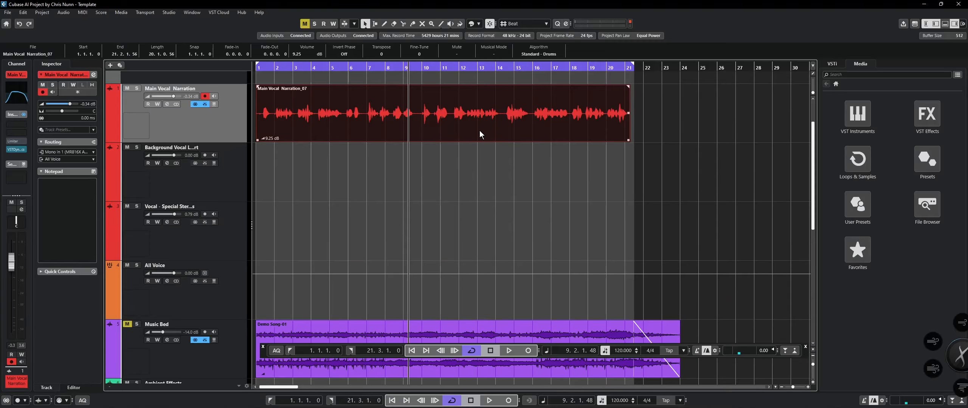
{"action": "double_click", "coordinate": [337, 115]}
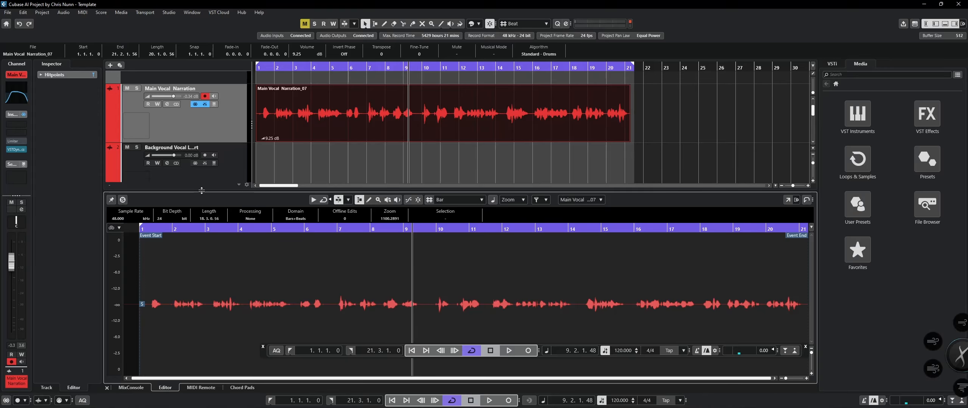
{"action": "left_click_drag", "start_coordinate": [200, 189], "coordinate": [208, 159]}
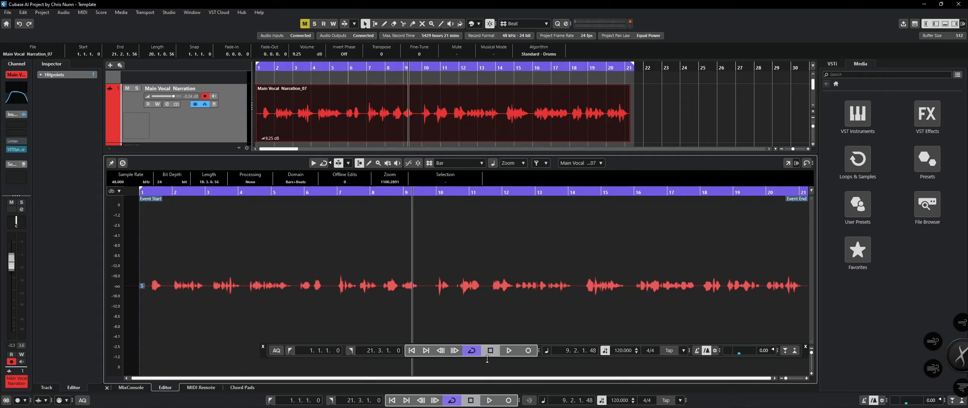
Scrub over the narration waveform near bars 12, 10 and 7 with the Scrub tool.
{"action": "right_click", "coordinate": [497, 304]}
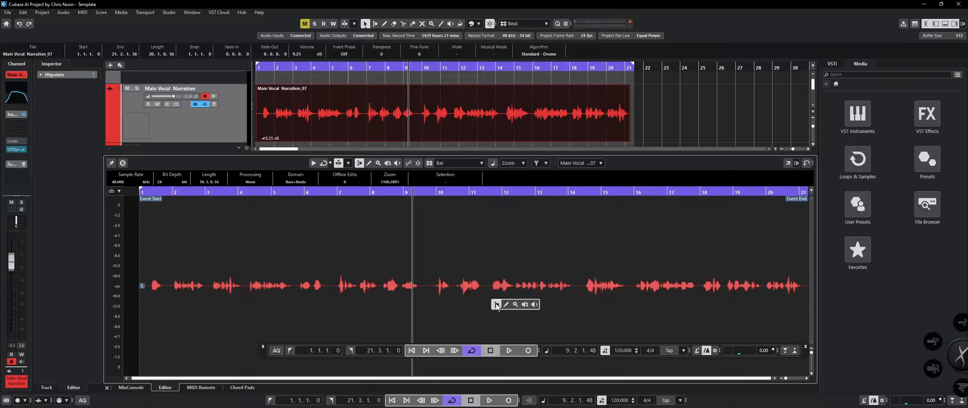
{"action": "left_click", "coordinate": [524, 307]}
{"action": "mouse_move", "coordinate": [491, 288]}
{"action": "left_mouse_down"}
{"action": "mouse_move", "coordinate": [523, 288]}
{"action": "mouse_move", "coordinate": [507, 288]}
{"action": "left_mouse_up"}
{"action": "right_click", "coordinate": [419, 273]}
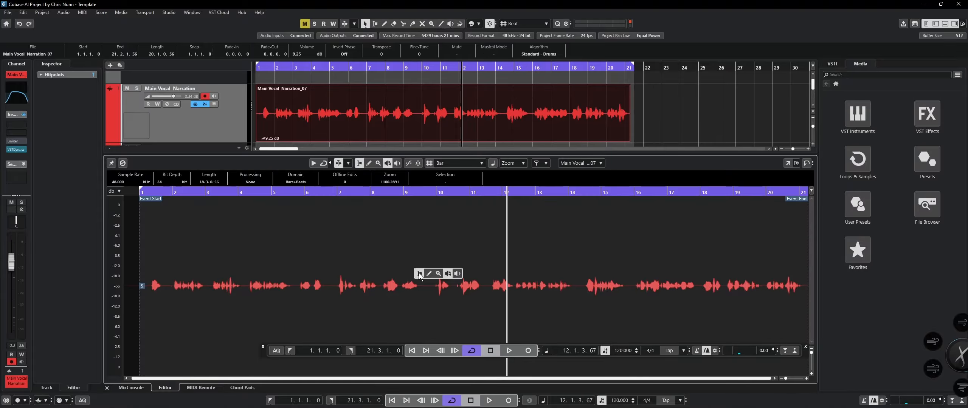
{"action": "left_click", "coordinate": [429, 273]}
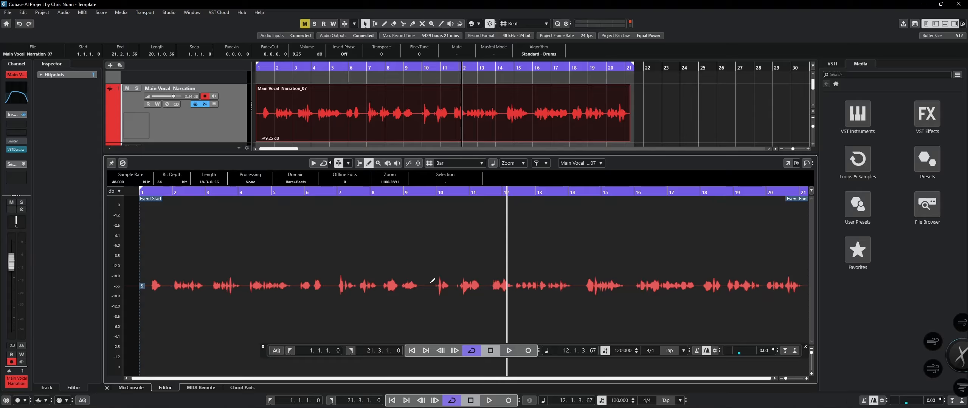
{"action": "right_click", "coordinate": [431, 282]}
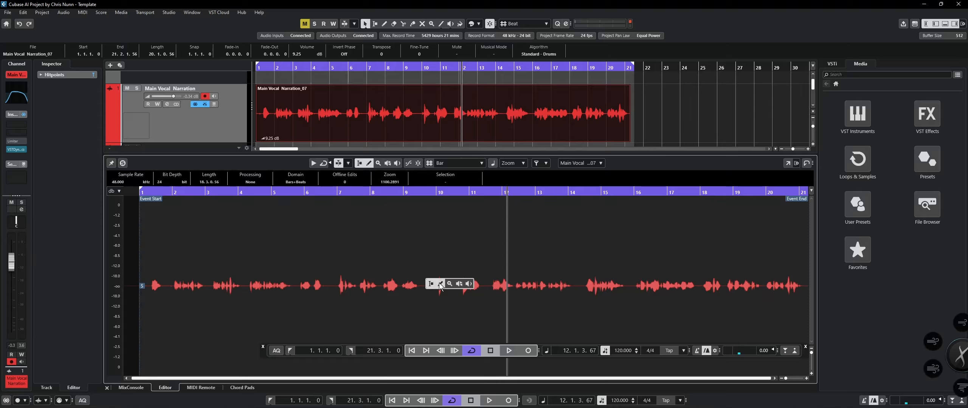
{"action": "left_click", "coordinate": [458, 284]}
{"action": "left_click_drag", "start_coordinate": [446, 285], "coordinate": [475, 285]}
{"action": "mouse_move", "coordinate": [344, 286]}
{"action": "left_mouse_down"}
{"action": "mouse_move", "coordinate": [361, 286]}
{"action": "mouse_move", "coordinate": [334, 286]}
{"action": "left_mouse_up"}
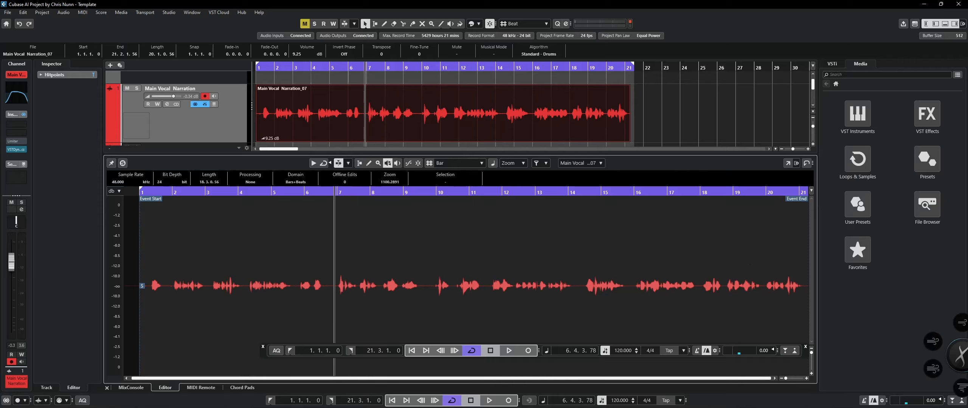
Play the narration from just before bar 7 and stop playback before bar 8.
{"action": "left_click", "coordinate": [508, 350]}
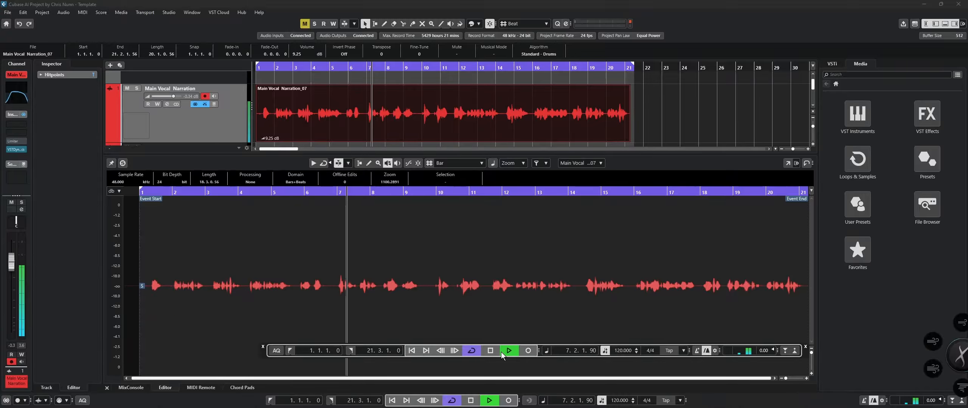
{"action": "left_click", "coordinate": [490, 351]}
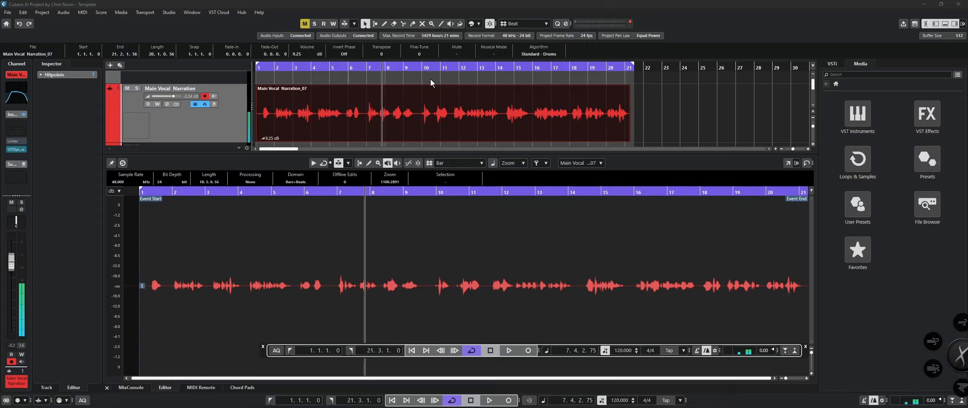
{"action": "left_click", "coordinate": [385, 104]}
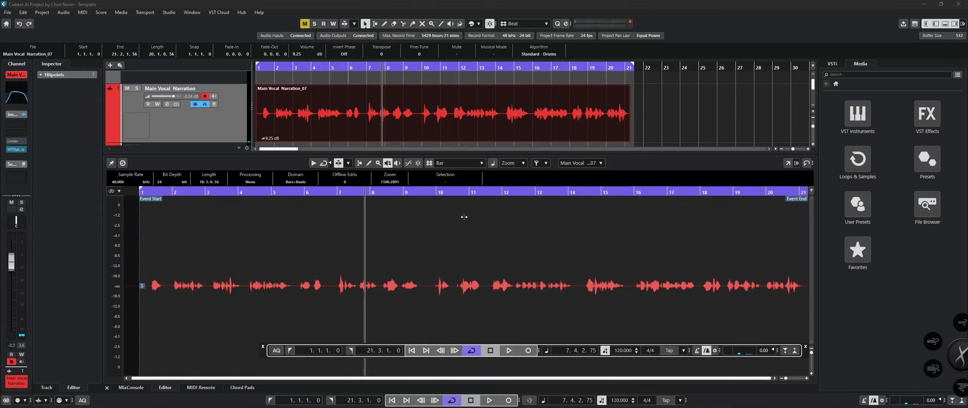
Magnify the narration waveform in time and amplitude to examine the quiet gaps between phrases around bars 4 to 8.
{"action": "left_click", "coordinate": [806, 379]}
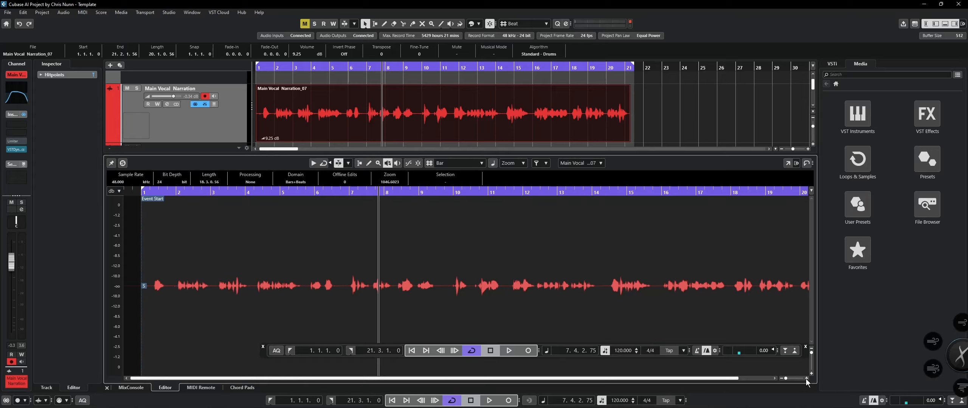
{"action": "left_click", "coordinate": [806, 378]}
{"action": "left_click", "coordinate": [806, 378]}
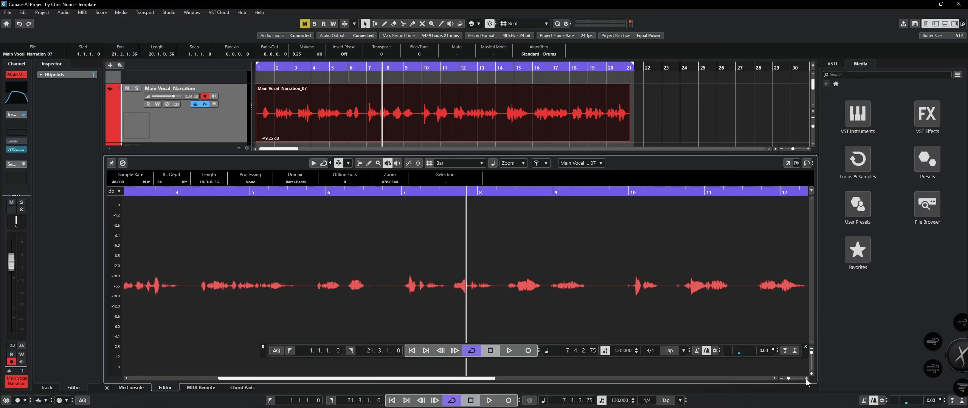
{"action": "left_click", "coordinate": [806, 378]}
{"action": "left_click", "coordinate": [811, 374]}
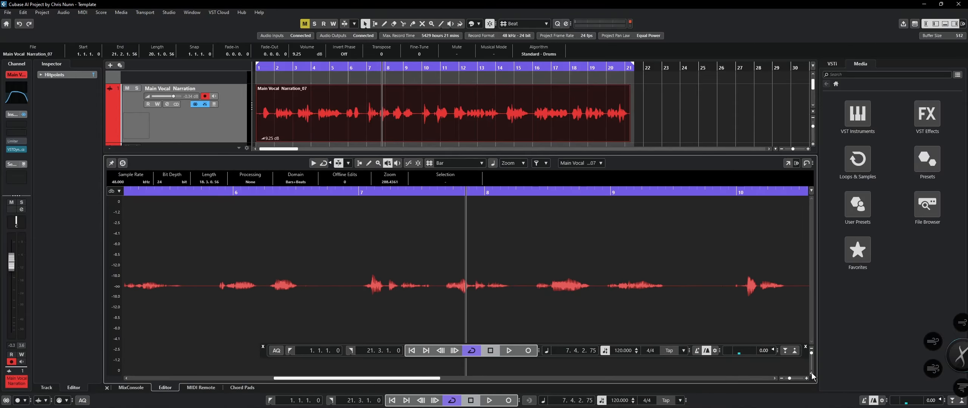
{"action": "left_click", "coordinate": [811, 374]}
{"action": "left_click", "coordinate": [811, 374]}
{"action": "left_click", "coordinate": [812, 374]}
{"action": "left_click", "coordinate": [811, 374]}
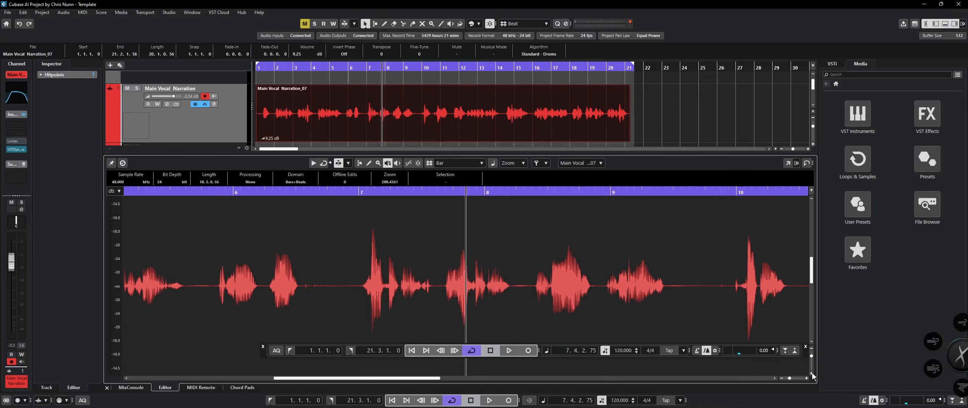
{"action": "left_click", "coordinate": [812, 374]}
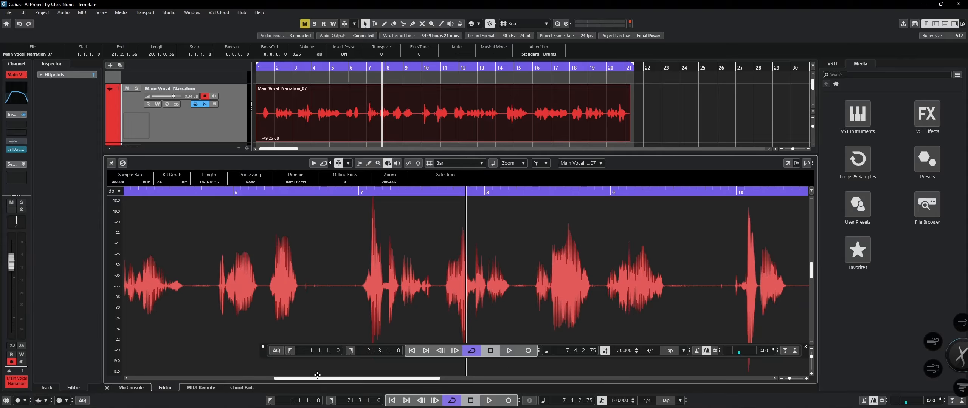
{"action": "left_click_drag", "start_coordinate": [323, 378], "coordinate": [275, 383]}
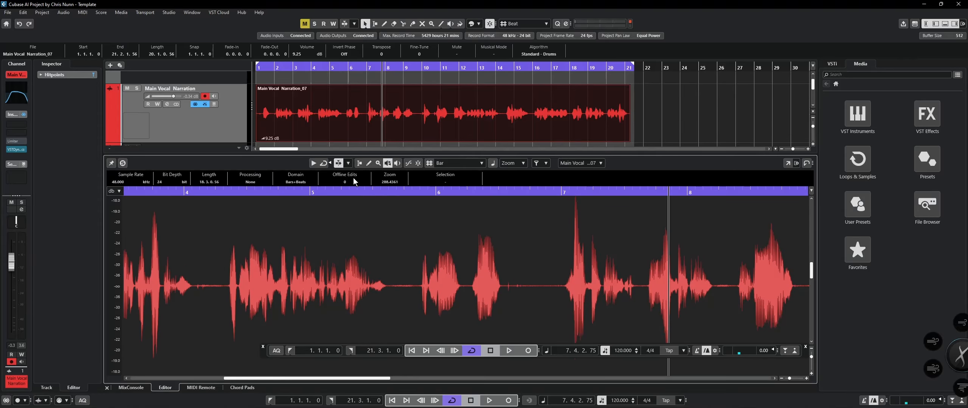
Mark the quiet gaps between phrases with the Range Selection tool, first before bar 7, ending with the one before bar 2.
{"action": "key", "text": "2"}
{"action": "left_click_drag", "start_coordinate": [505, 281], "coordinate": [571, 286]}
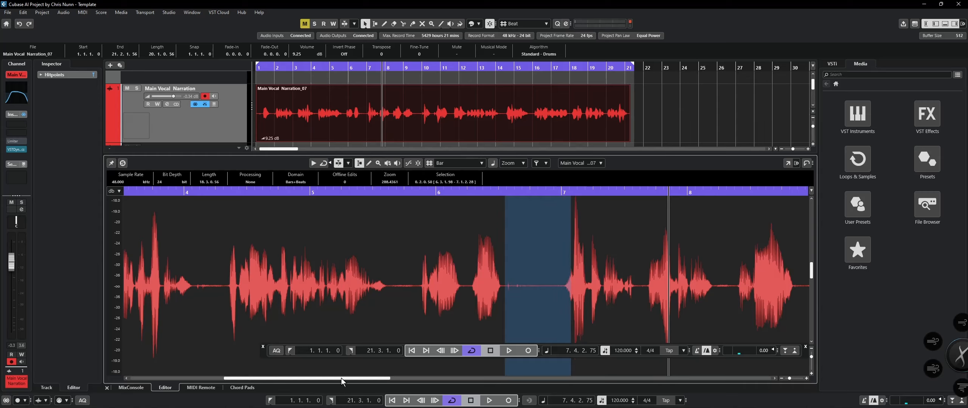
{"action": "left_click_drag", "start_coordinate": [341, 378], "coordinate": [264, 378]}
{"action": "left_click_drag", "start_coordinate": [504, 285], "coordinate": [543, 286]}
{"action": "left_click_drag", "start_coordinate": [230, 280], "coordinate": [249, 295]}
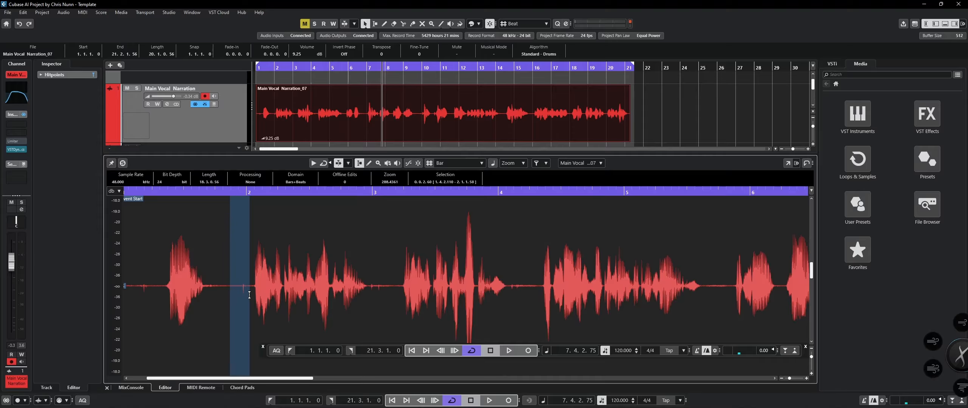
{"action": "left_click_drag", "start_coordinate": [237, 378], "coordinate": [220, 378]}
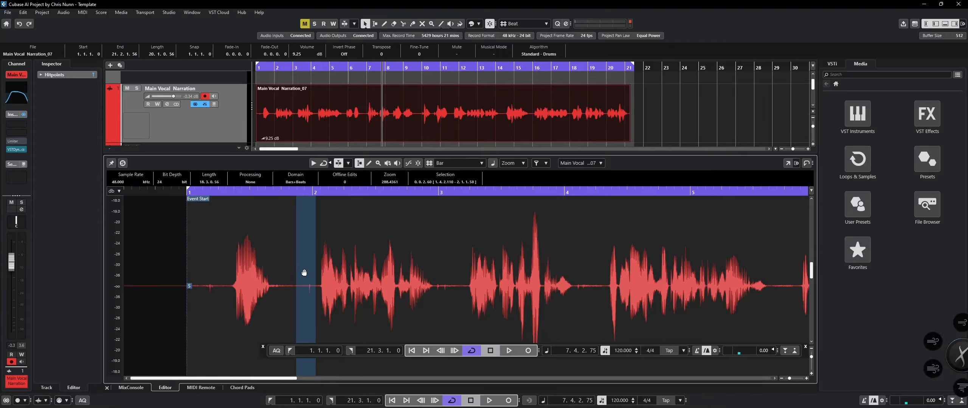
Audition the short noise just before bar 2 and the quiet passage leading up to it.
{"action": "right_click", "coordinate": [310, 290]}
{"action": "left_click", "coordinate": [308, 295]}
{"action": "left_click", "coordinate": [309, 295]}
{"action": "left_click", "coordinate": [304, 291]}
{"action": "left_click", "coordinate": [303, 291]}
{"action": "left_click", "coordinate": [303, 291]}
{"action": "left_click", "coordinate": [303, 291]}
{"action": "left_click", "coordinate": [306, 286]}
{"action": "left_click", "coordinate": [288, 286]}
{"action": "left_click", "coordinate": [288, 287]}
{"action": "left_click", "coordinate": [287, 287]}
{"action": "left_click", "coordinate": [288, 286]}
{"action": "left_click", "coordinate": [287, 287]}
{"action": "left_click", "coordinate": [287, 286]}
{"action": "left_click", "coordinate": [288, 287]}
Select only the narrow noise just before bar 2 in the narration and apply the Silence process to it.
{"action": "key", "text": "1"}
{"action": "left_click", "coordinate": [282, 265]}
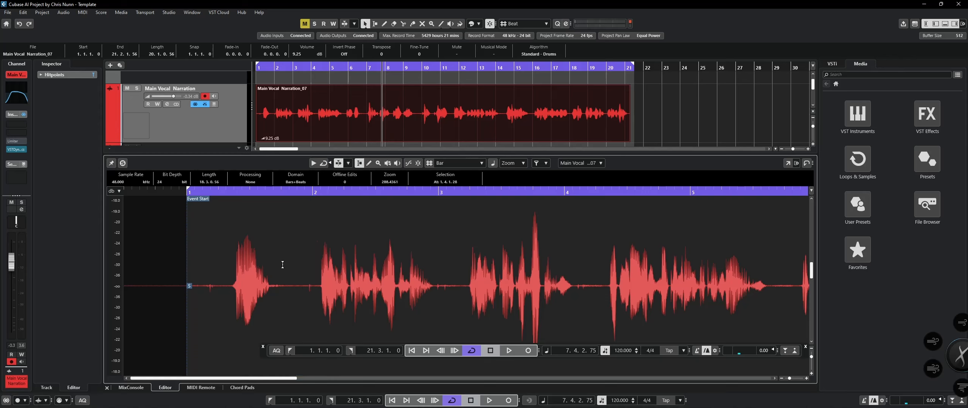
{"action": "left_click_drag", "start_coordinate": [308, 287], "coordinate": [311, 288]}
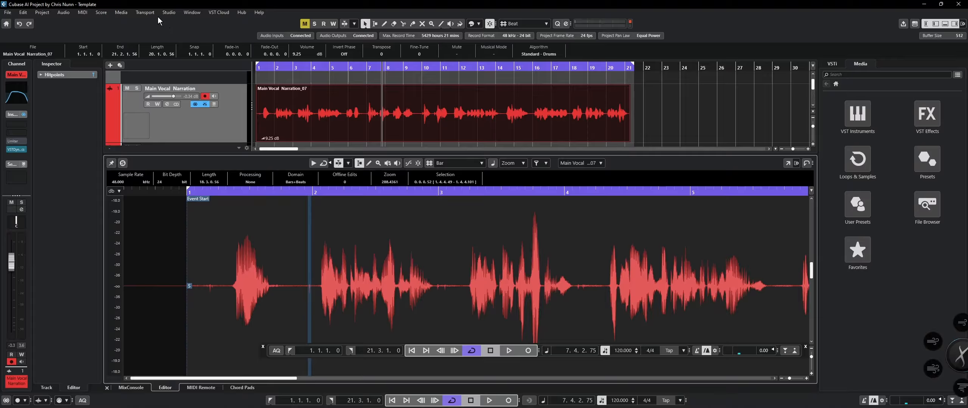
{"action": "left_click", "coordinate": [67, 13]}
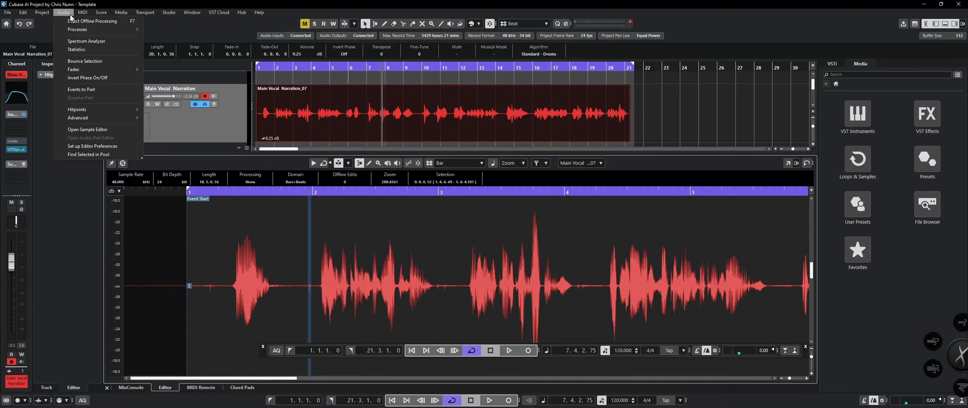
{"action": "mouse_move", "coordinate": [101, 31]}
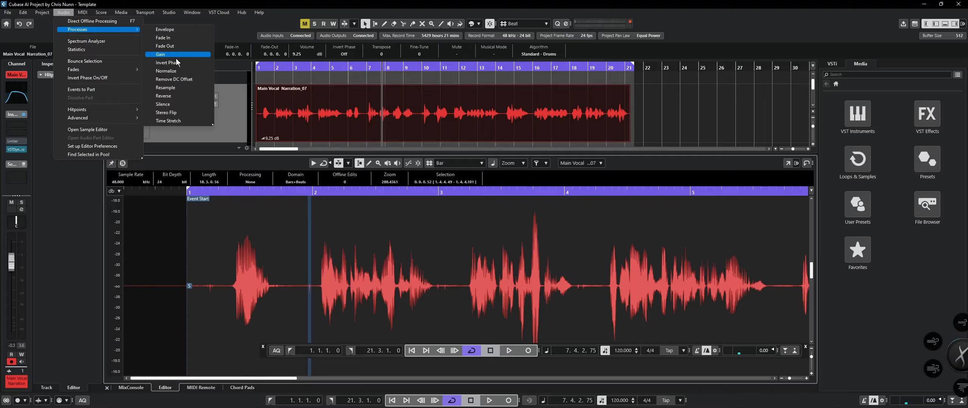
{"action": "left_click", "coordinate": [177, 104]}
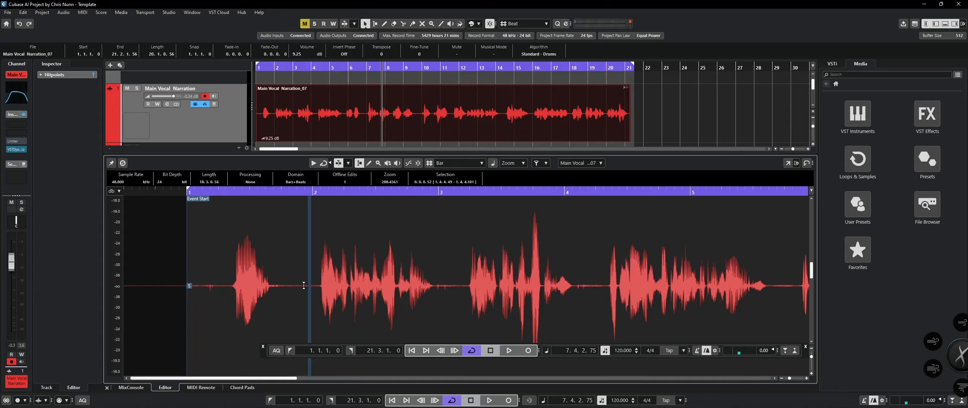
Audition the narration across the silenced gap just before bar 2.
{"action": "left_click", "coordinate": [287, 249]}
{"action": "key", "text": "space"}
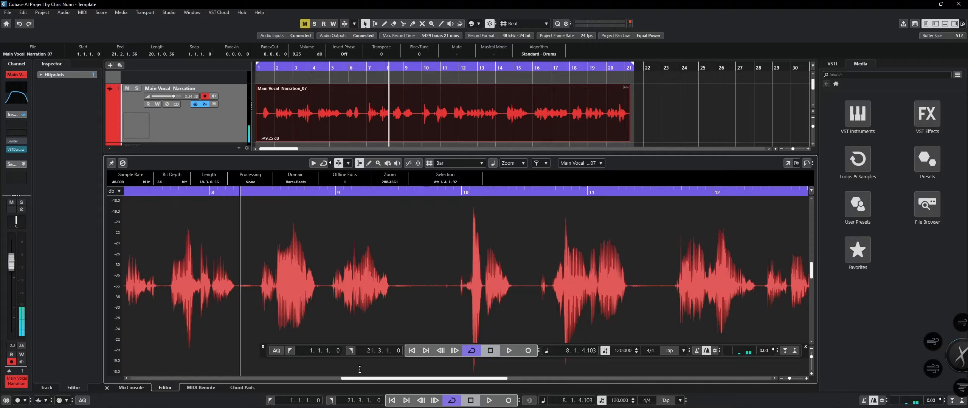
{"action": "left_click_drag", "start_coordinate": [362, 380], "coordinate": [142, 377]}
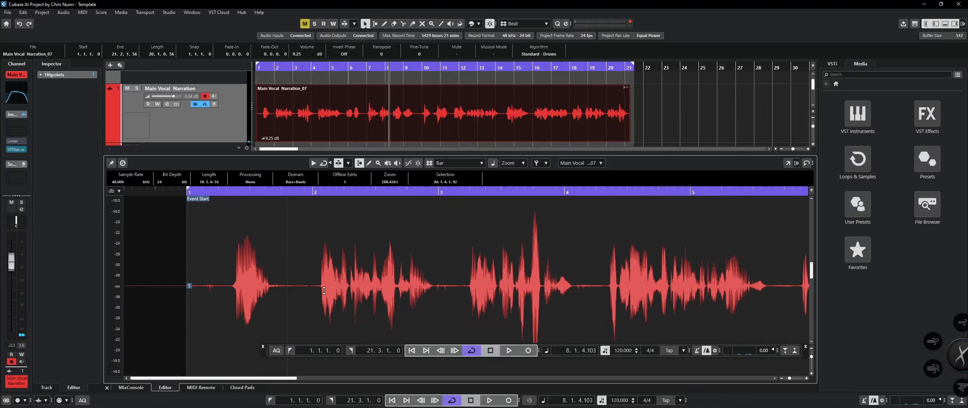
{"action": "left_click", "coordinate": [280, 190]}
{"action": "key", "text": "space"}
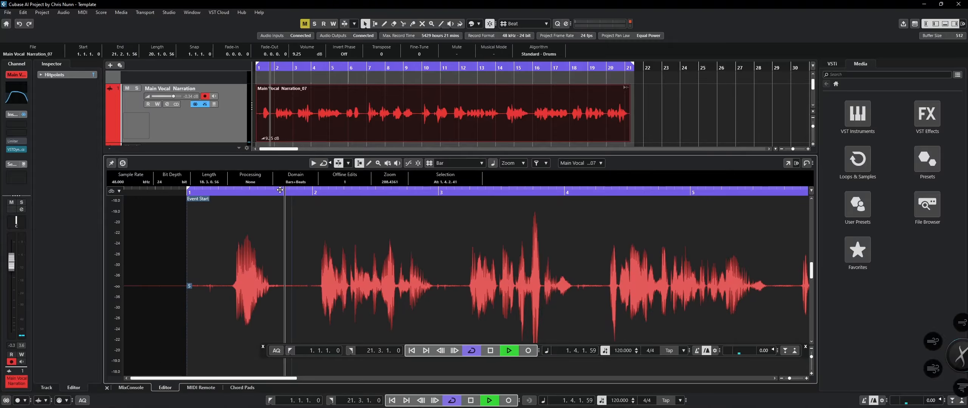
{"action": "key", "text": "space"}
{"action": "key", "text": "space"}
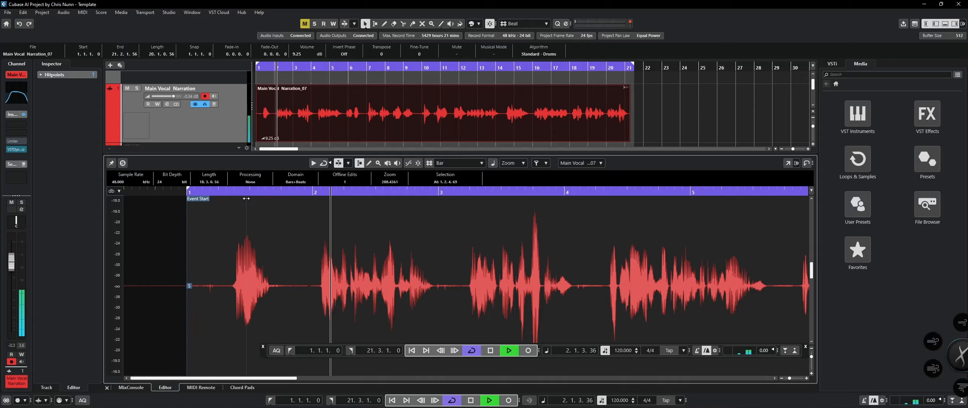
{"action": "key", "text": "space"}
Replay the narration's first phrase through the silenced gap into the phrase at bar 2.
{"action": "left_click", "coordinate": [230, 191]}
{"action": "key", "text": "space"}
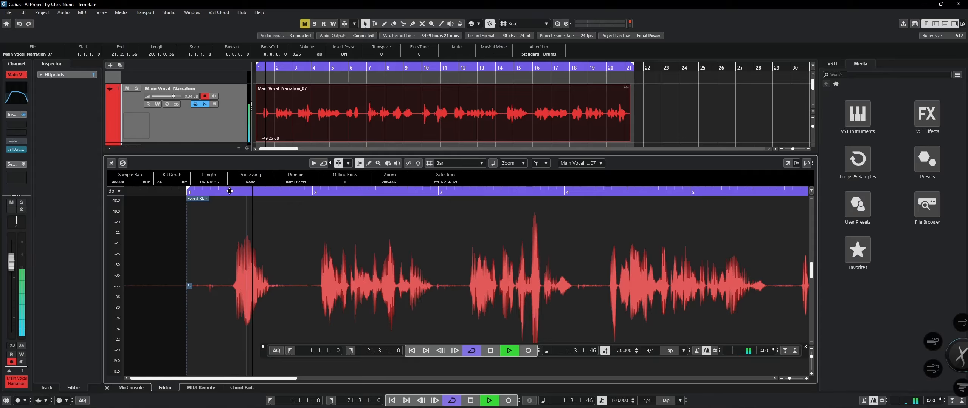
{"action": "key", "text": "space"}
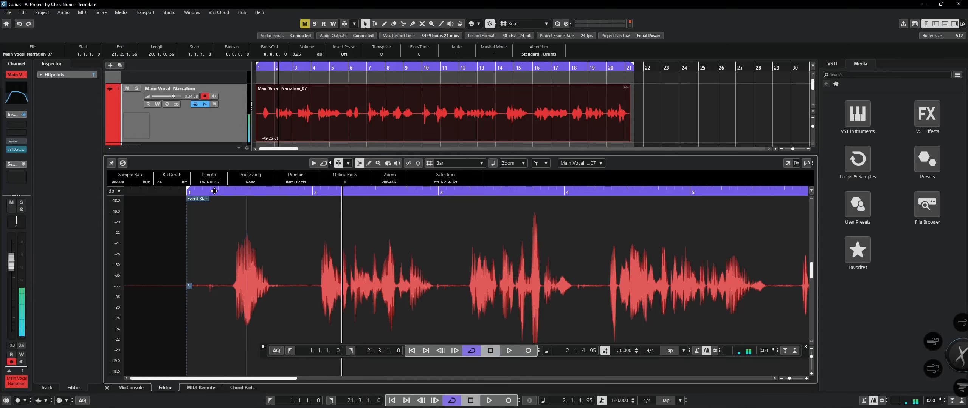
{"action": "left_click", "coordinate": [214, 191]}
{"action": "key", "text": "space"}
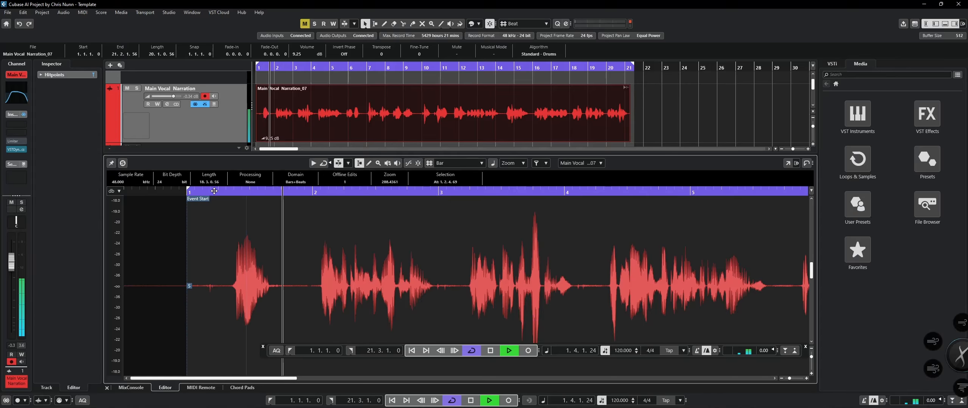
{"action": "key", "text": "space"}
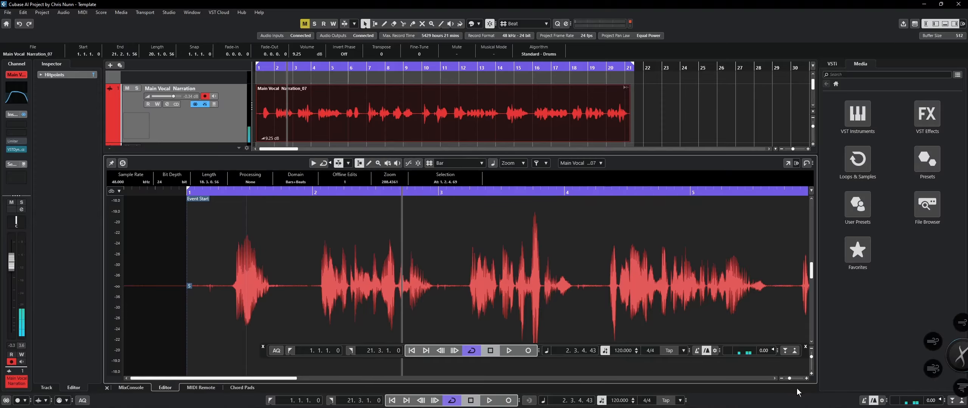
Select the short stretch leading into the silenced noise before bar 2 and apply the Fade Out process to it.
{"action": "left_click_drag", "start_coordinate": [788, 377], "coordinate": [790, 377]}
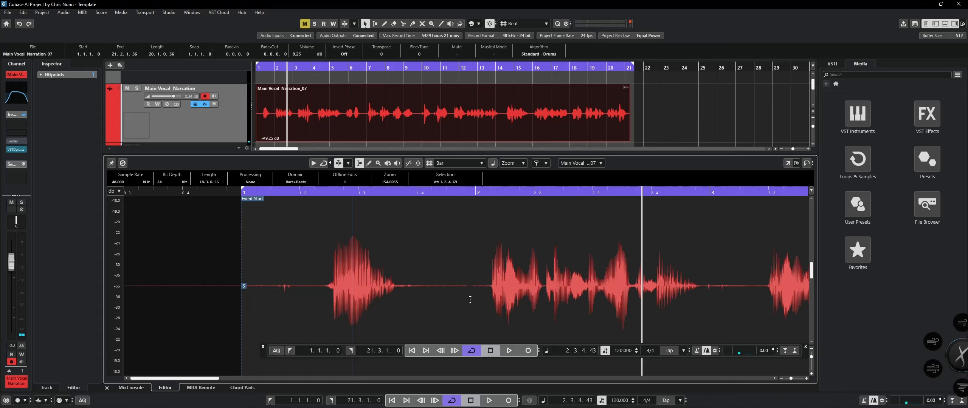
{"action": "left_click_drag", "start_coordinate": [468, 287], "coordinate": [449, 287]}
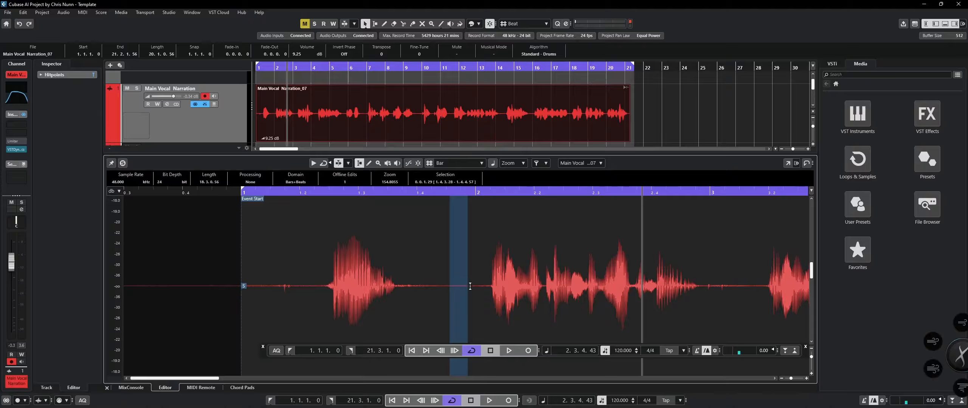
{"action": "left_click_drag", "start_coordinate": [472, 286], "coordinate": [449, 284]}
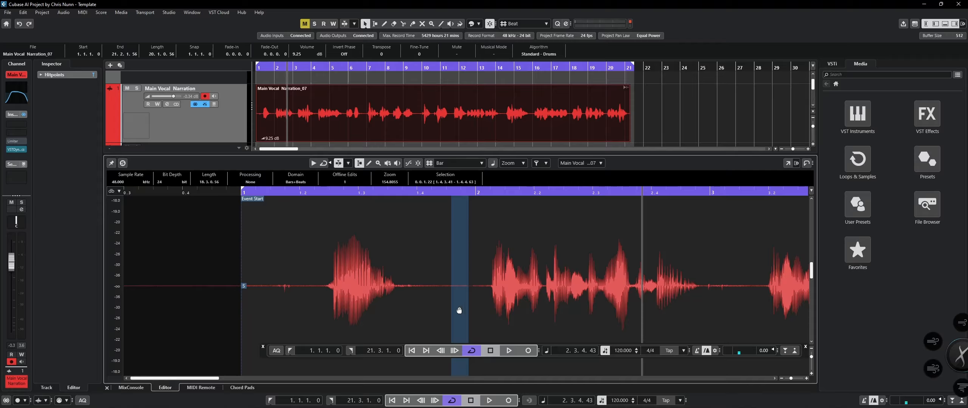
{"action": "left_click", "coordinate": [64, 12]}
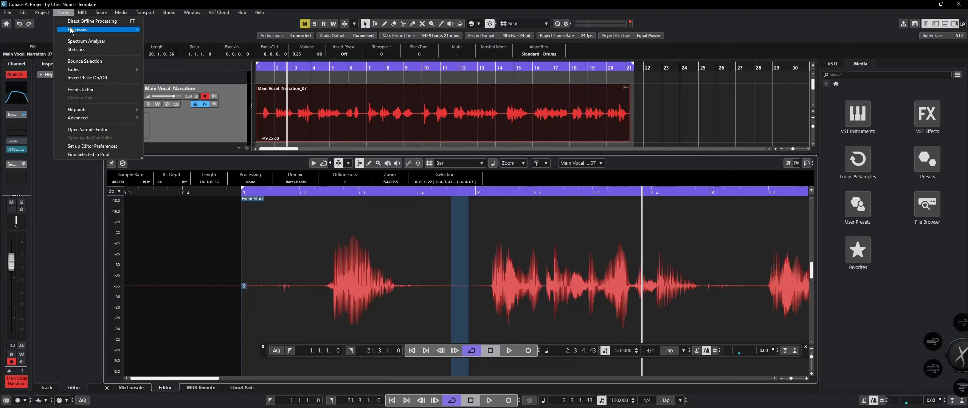
{"action": "mouse_move", "coordinate": [71, 32]}
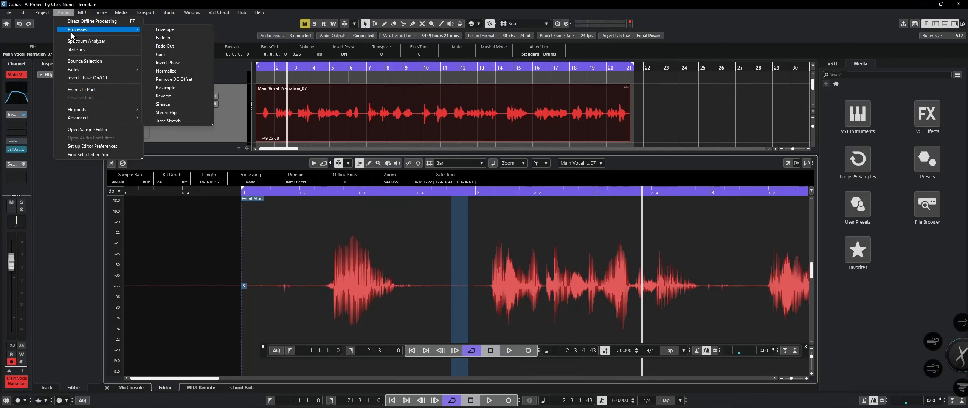
{"action": "left_click", "coordinate": [161, 47]}
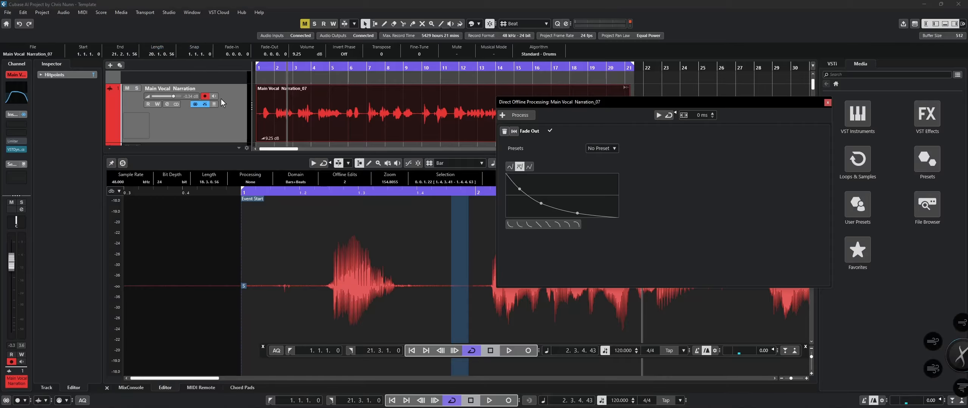
Set the Fade Out curve shape to a straight line and close the Direct Offline Processing window.
{"action": "left_click", "coordinate": [528, 224]}
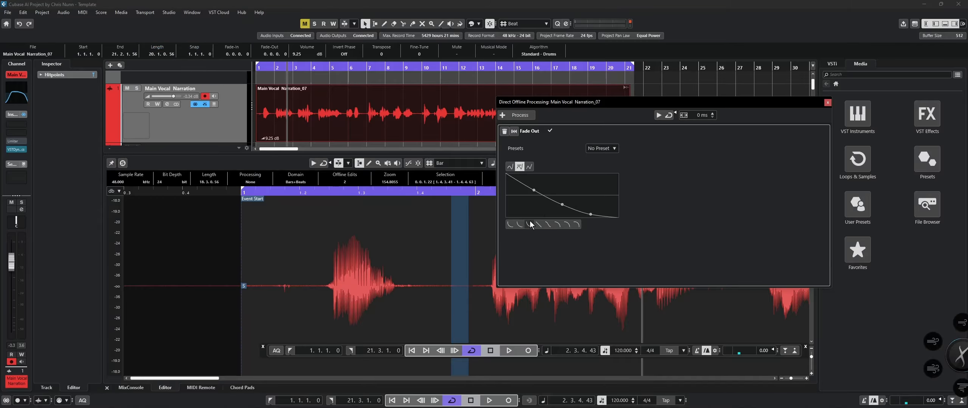
{"action": "left_click", "coordinate": [538, 224]}
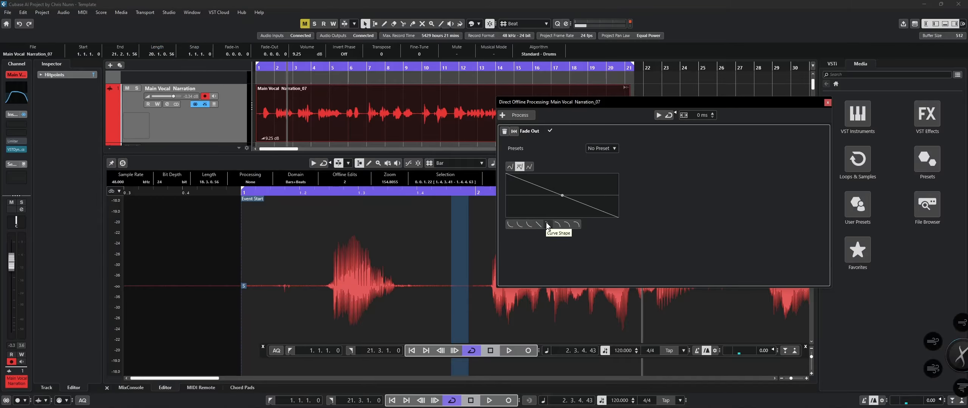
{"action": "left_click", "coordinate": [547, 223]}
{"action": "left_click", "coordinate": [539, 225]}
{"action": "left_click", "coordinate": [521, 117]}
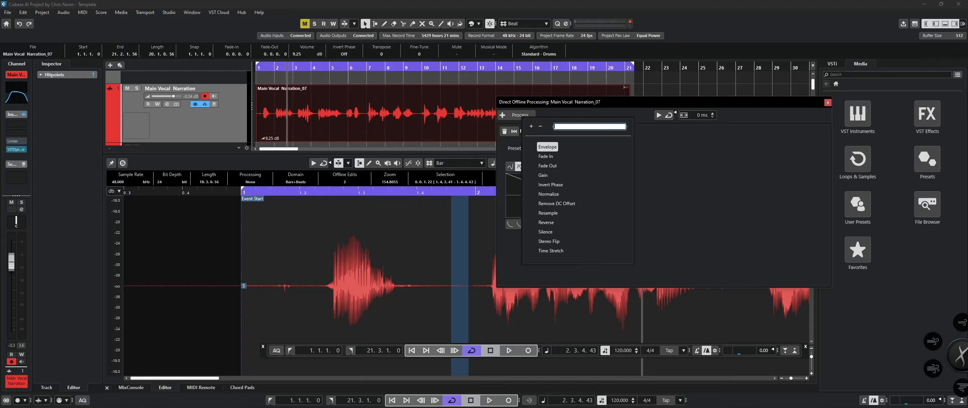
{"action": "left_click", "coordinate": [676, 155]}
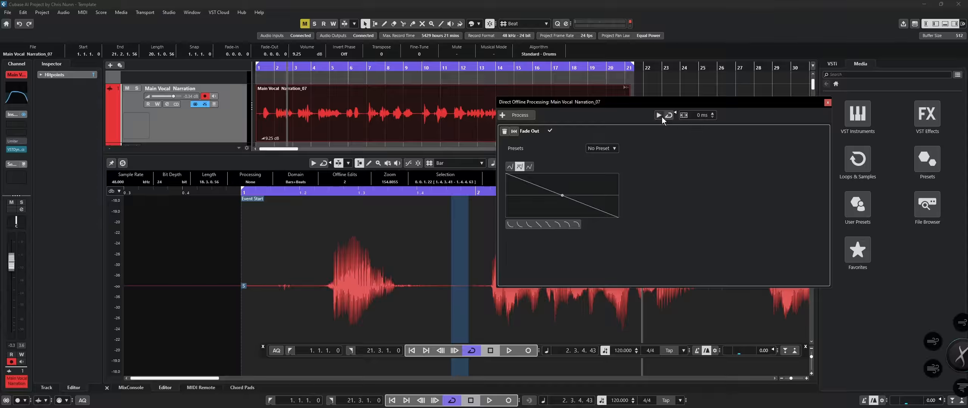
{"action": "left_click", "coordinate": [827, 102]}
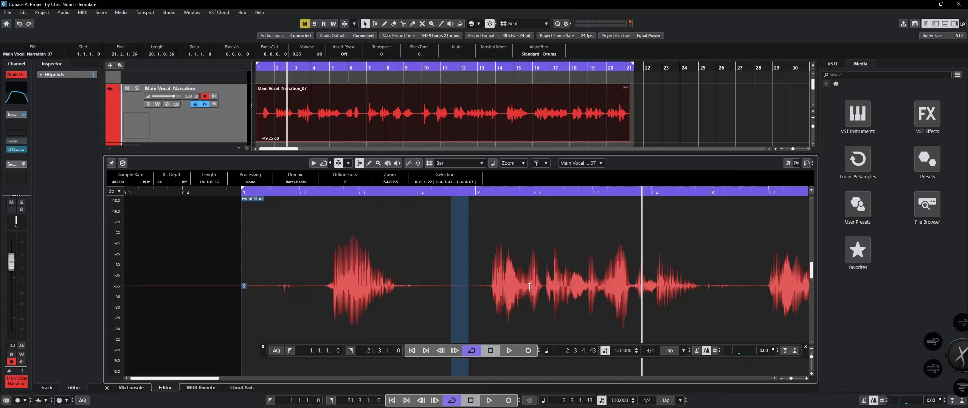
Apply the Fade In process to the narrow range between the silenced noise and the phrase at bar 2.
{"action": "mouse_move", "coordinate": [470, 289]}
{"action": "left_mouse_down"}
{"action": "mouse_move", "coordinate": [484, 290]}
{"action": "mouse_move", "coordinate": [472, 290]}
{"action": "left_mouse_up"}
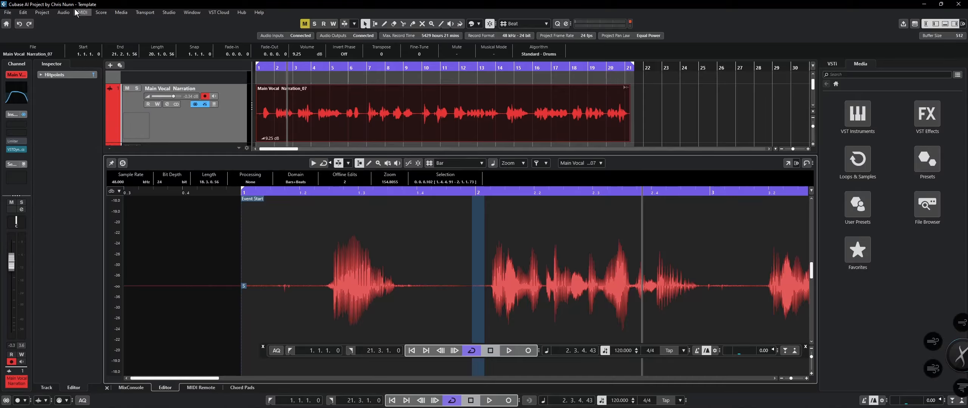
{"action": "left_click", "coordinate": [63, 12]}
{"action": "mouse_move", "coordinate": [71, 30]}
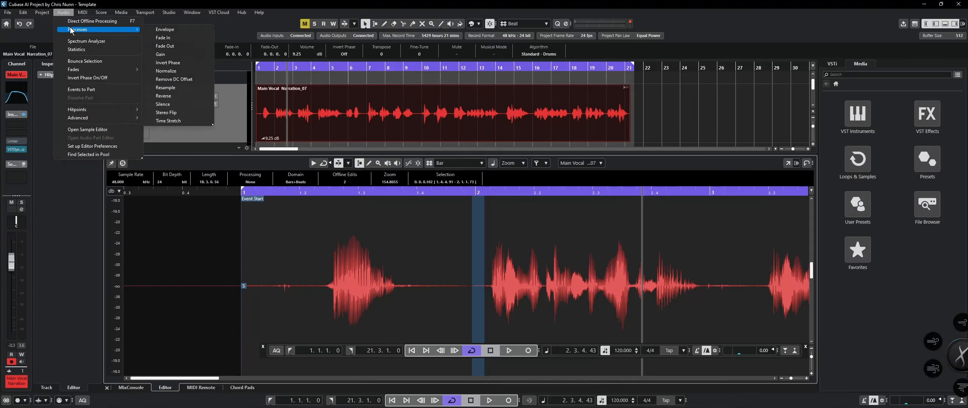
{"action": "left_click", "coordinate": [166, 39]}
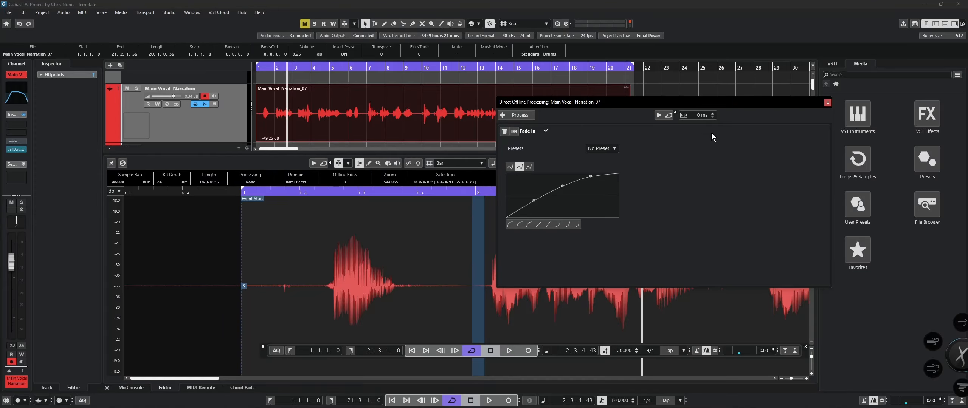
{"action": "right_click", "coordinate": [712, 156]}
{"action": "left_click", "coordinate": [829, 103]}
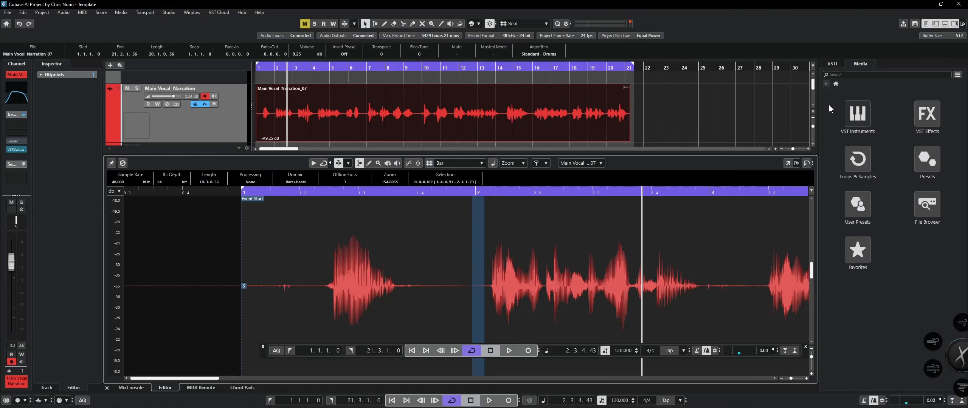
Audition the faded gap before bar 2, starting playback from the beginning of the narration.
{"action": "left_click", "coordinate": [331, 201]}
{"action": "key", "text": "space"}
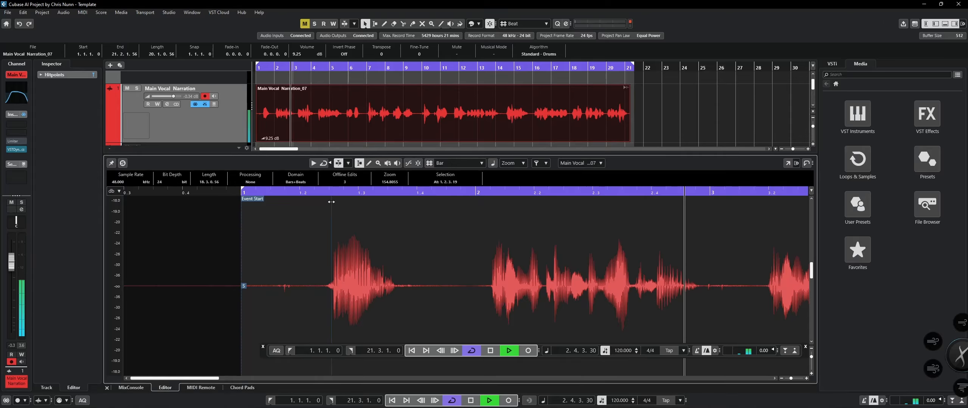
{"action": "left_click", "coordinate": [260, 209]}
{"action": "key", "text": "space"}
{"action": "left_click", "coordinate": [288, 192]}
{"action": "key", "text": "space"}
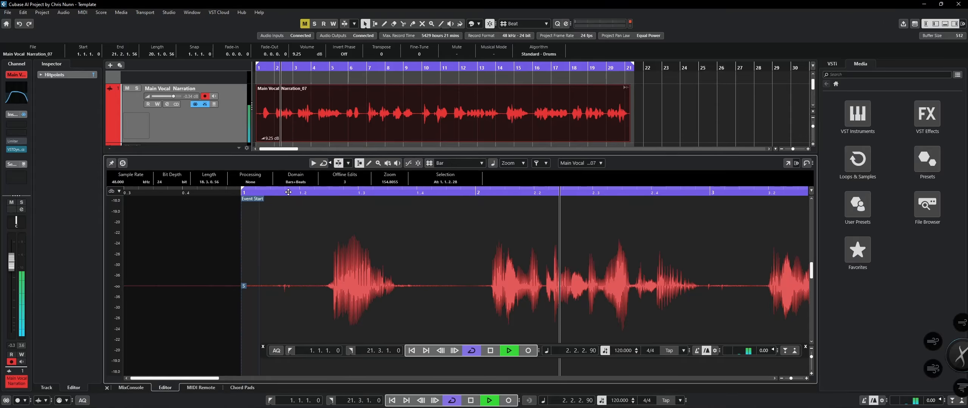
{"action": "key", "text": "space"}
{"action": "key", "text": "space"}
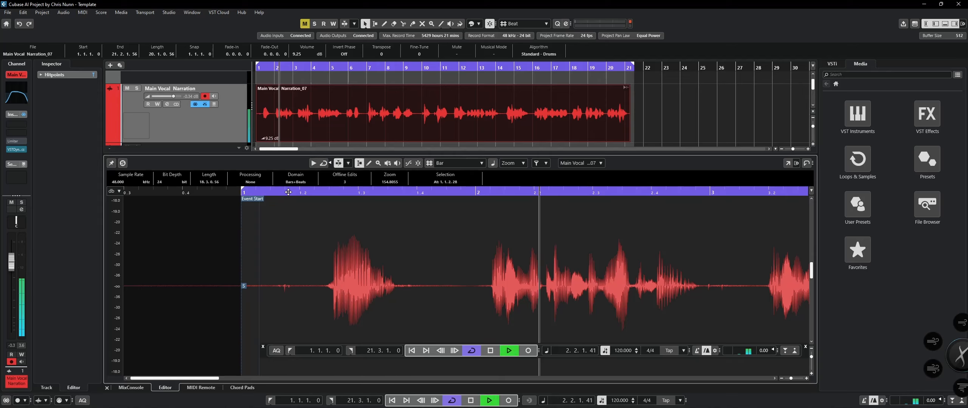
{"action": "key", "text": "space"}
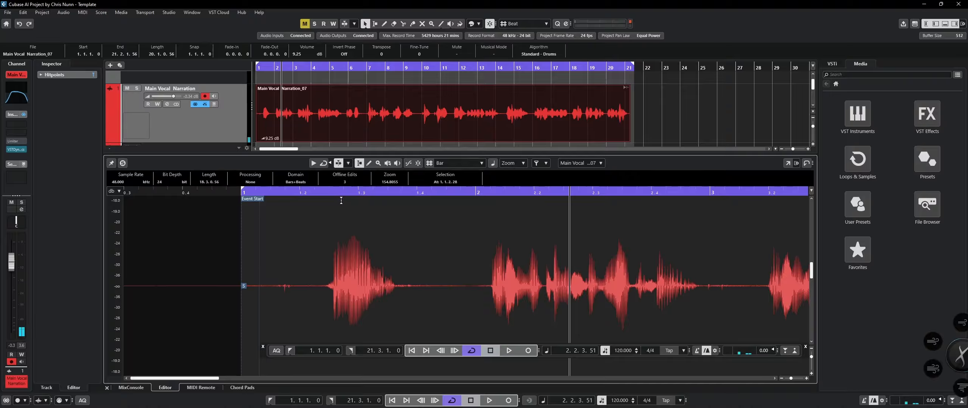
Undo the Fade In and restore the range selection on the faded-out stretch before bar 2.
{"action": "key", "text": "ctrl+z"}
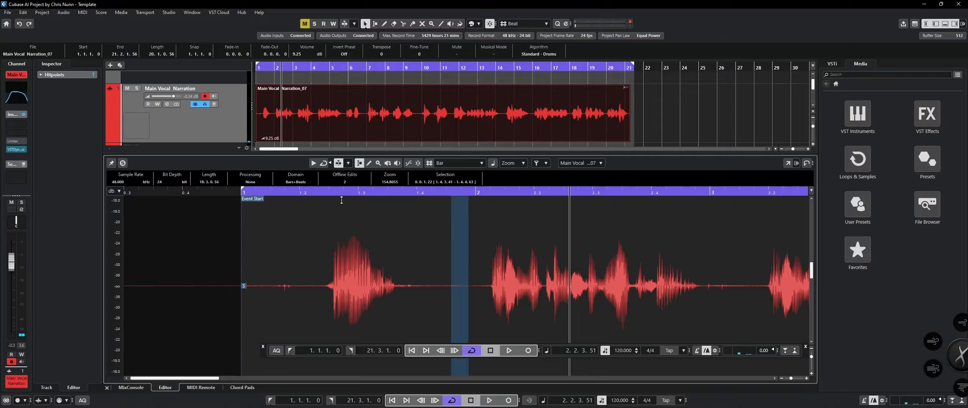
{"action": "left_click", "coordinate": [406, 240]}
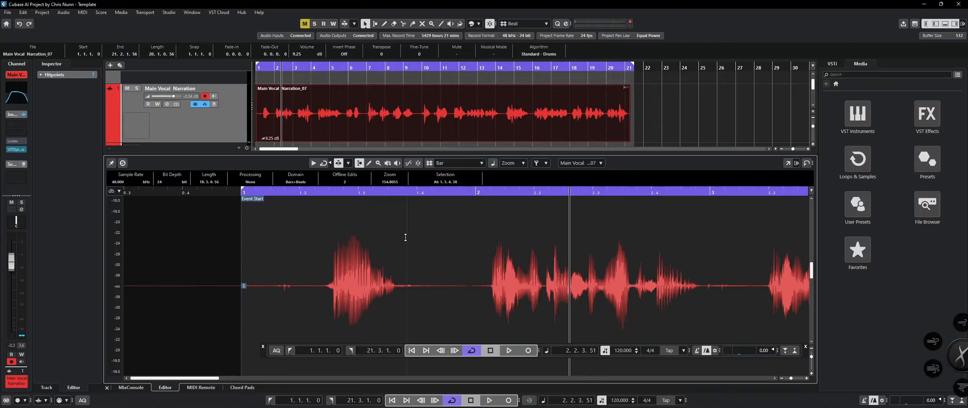
{"action": "key", "text": "ctrl+z"}
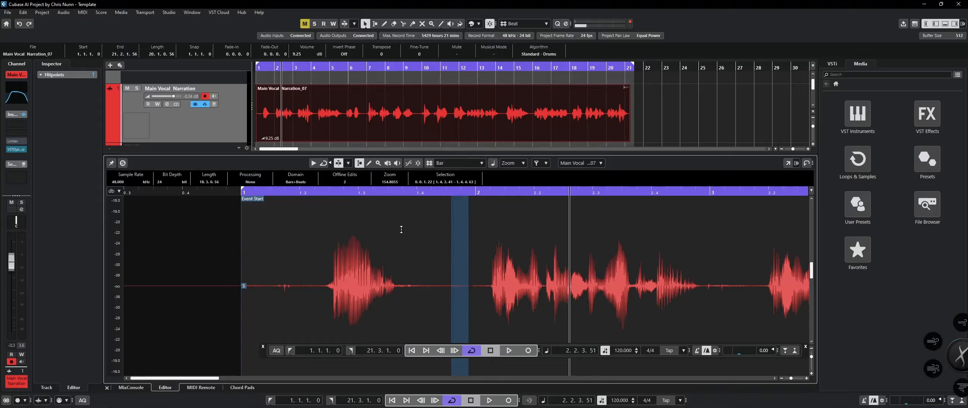
Play the narration from near the event start through the faded-out gap into bar 2 to check the transition.
{"action": "left_click", "coordinate": [265, 193]}
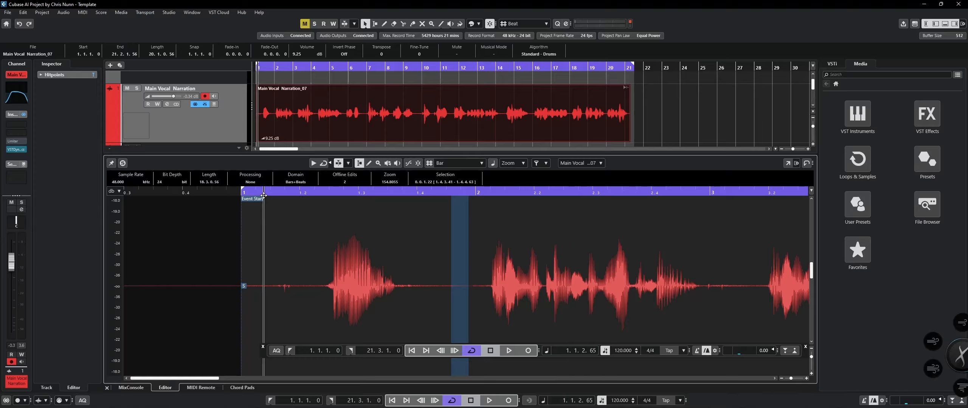
{"action": "key", "text": "space"}
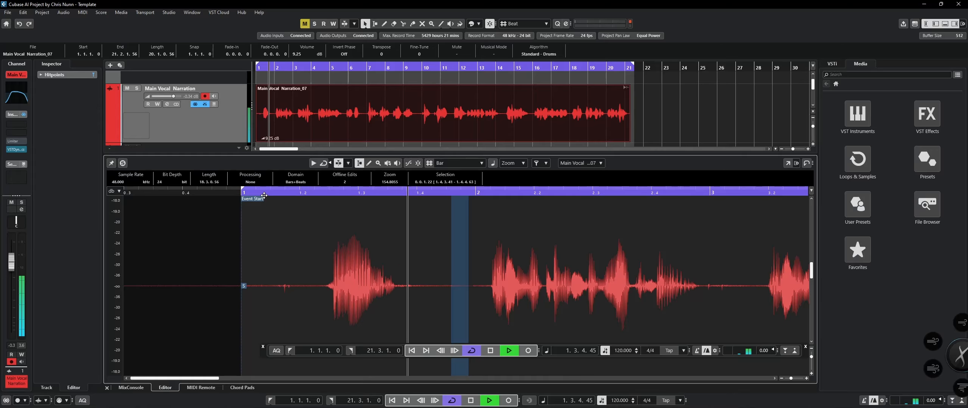
{"action": "key", "text": "space"}
{"action": "left_click", "coordinate": [264, 194]}
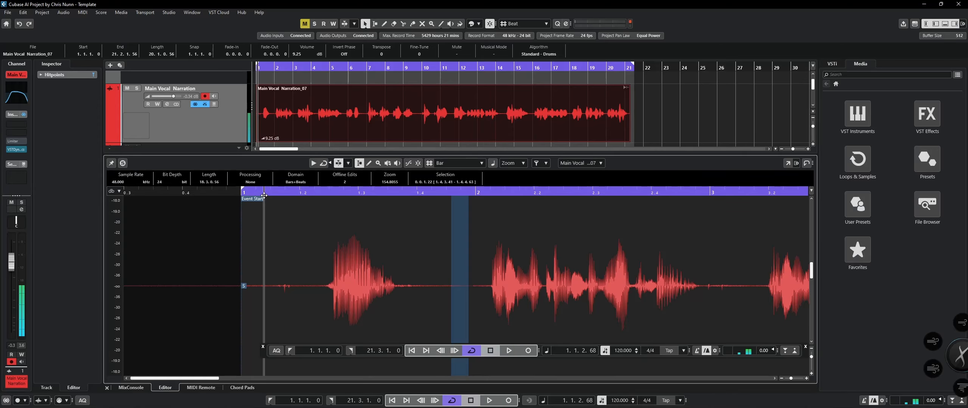
{"action": "key", "text": "space"}
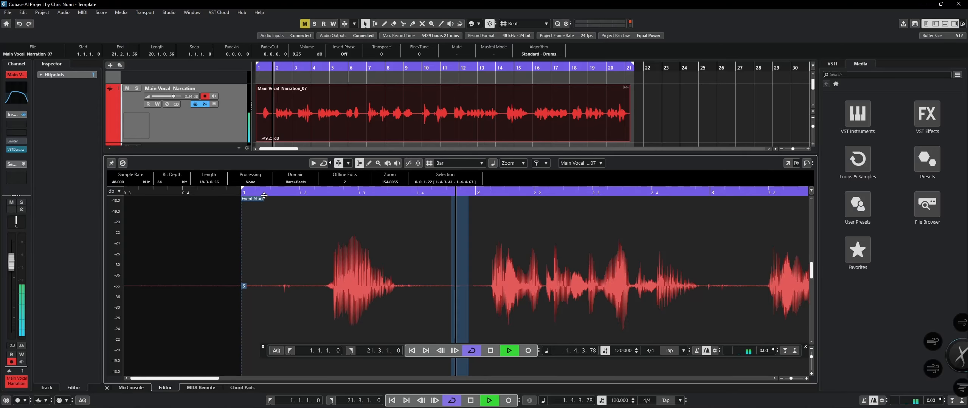
{"action": "key", "text": "space"}
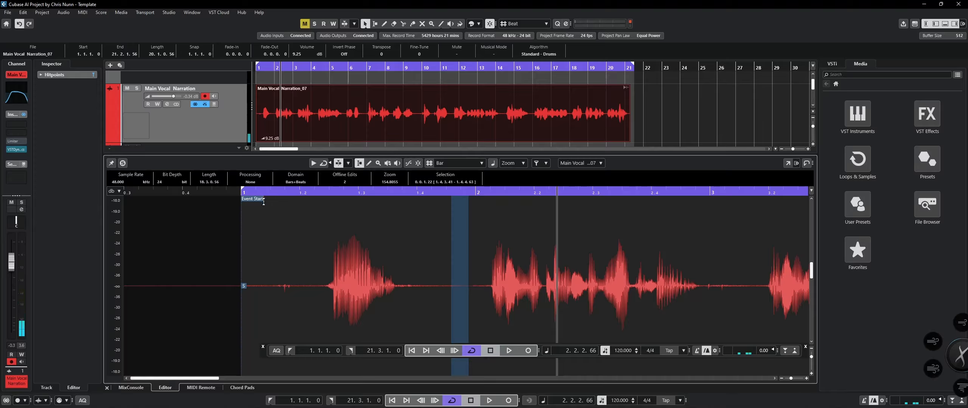
Undo the remaining offline edits before bar 2 and audition the unprocessed narration from the opening into bar 2.
{"action": "left_click", "coordinate": [403, 269]}
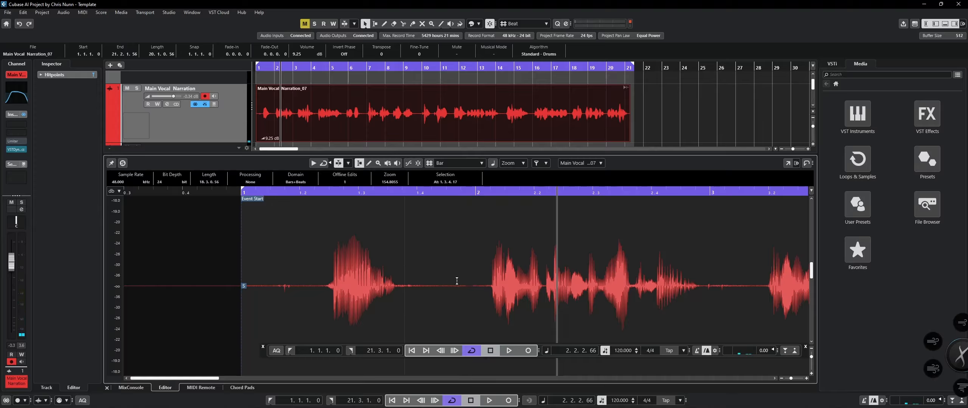
{"action": "key", "text": "ctrl+z"}
{"action": "key", "text": "space"}
{"action": "key", "text": "space"}
{"action": "left_click", "coordinate": [299, 197]}
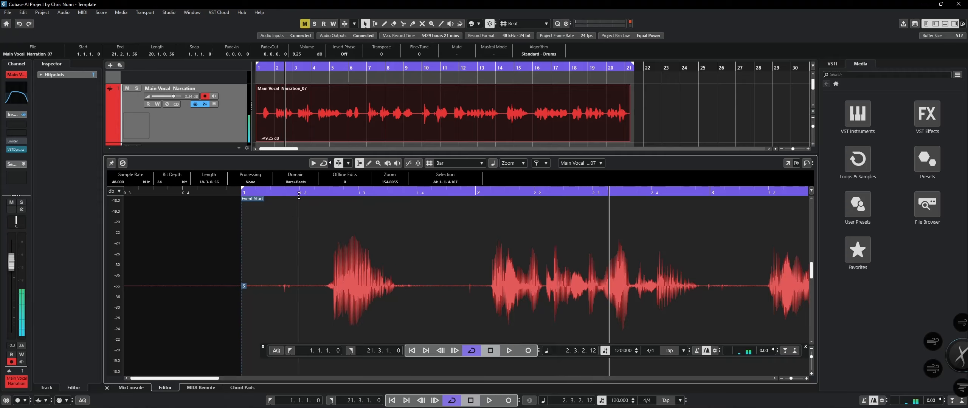
{"action": "key", "text": "space"}
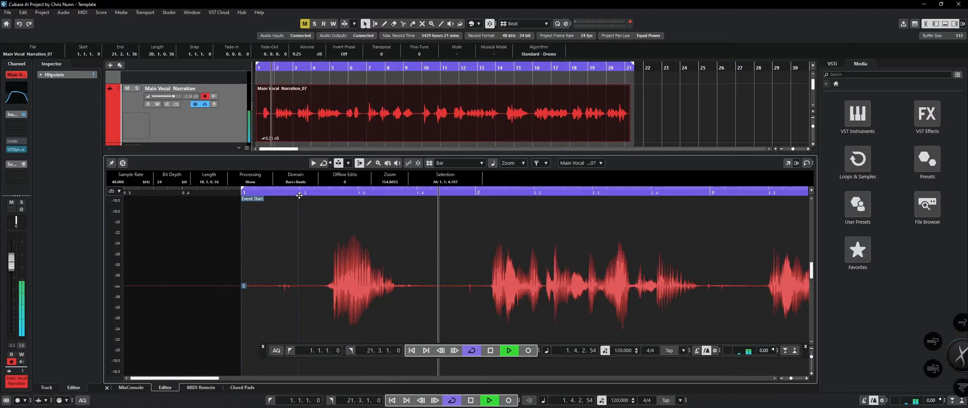
{"action": "key", "text": "space"}
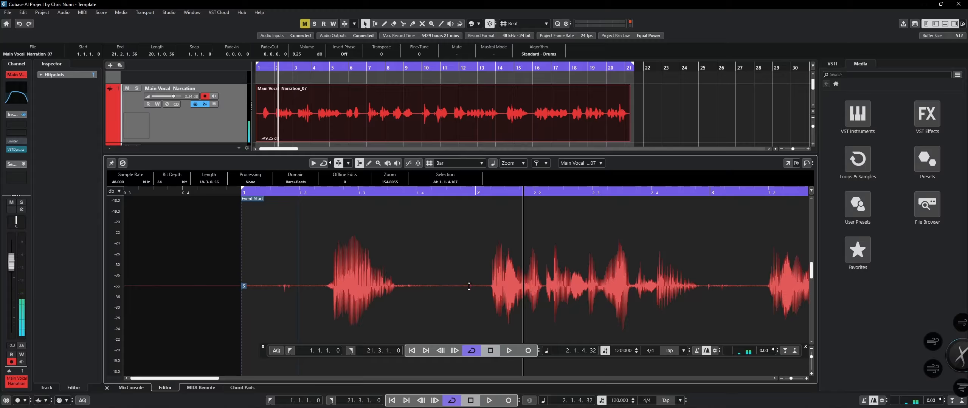
Select just the small click before bar 2, from 1.4.4.69 to 1.4.4.82, and apply the Gain process at -26 dB.
{"action": "left_click_drag", "start_coordinate": [468, 286], "coordinate": [471, 288]}
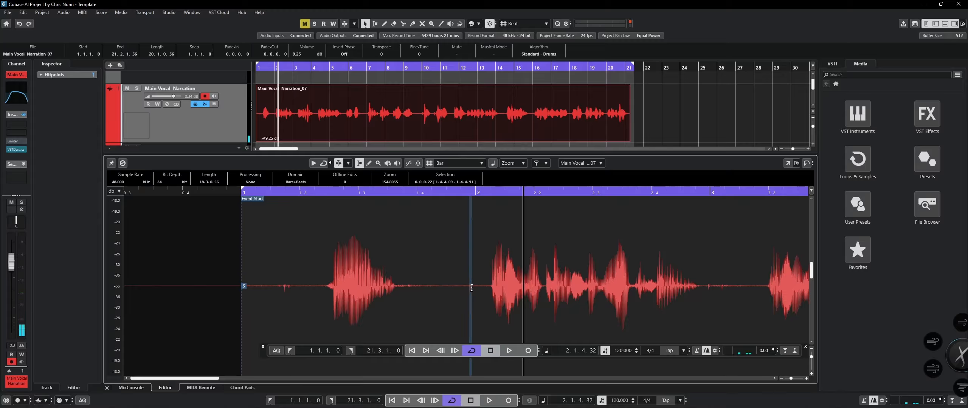
{"action": "scroll", "coordinate": [472, 295], "scroll_direction": "up", "scroll_amount": 4}
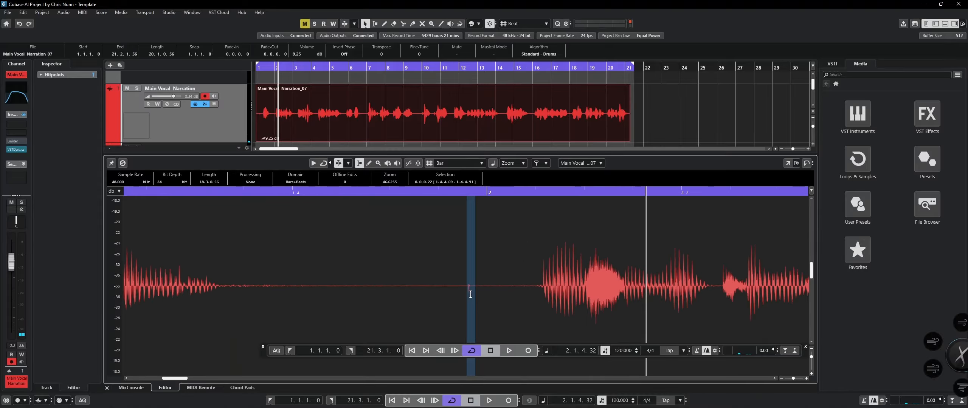
{"action": "left_click_drag", "start_coordinate": [474, 299], "coordinate": [471, 299]}
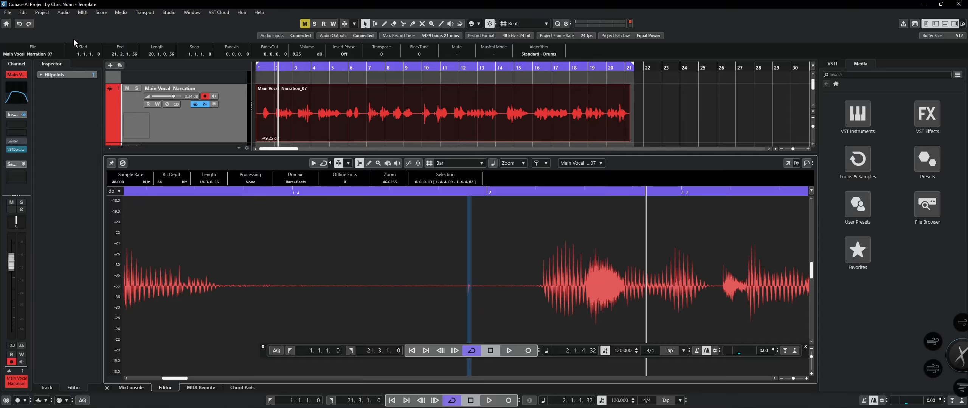
{"action": "left_click", "coordinate": [64, 12]}
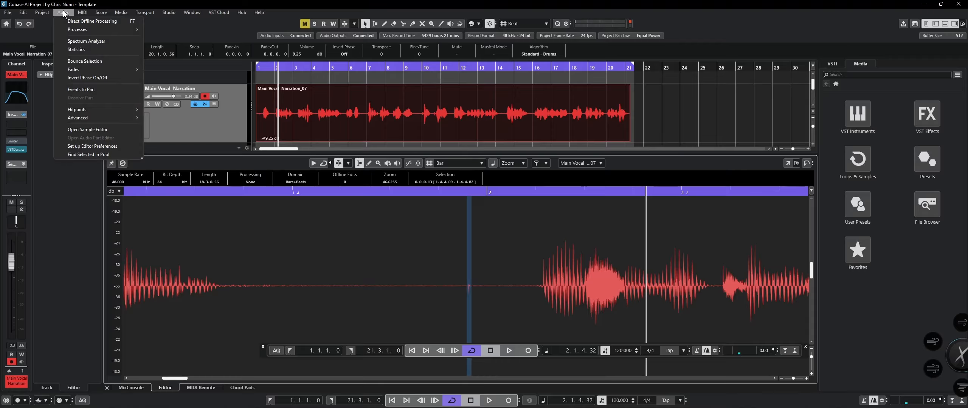
{"action": "mouse_move", "coordinate": [78, 32]}
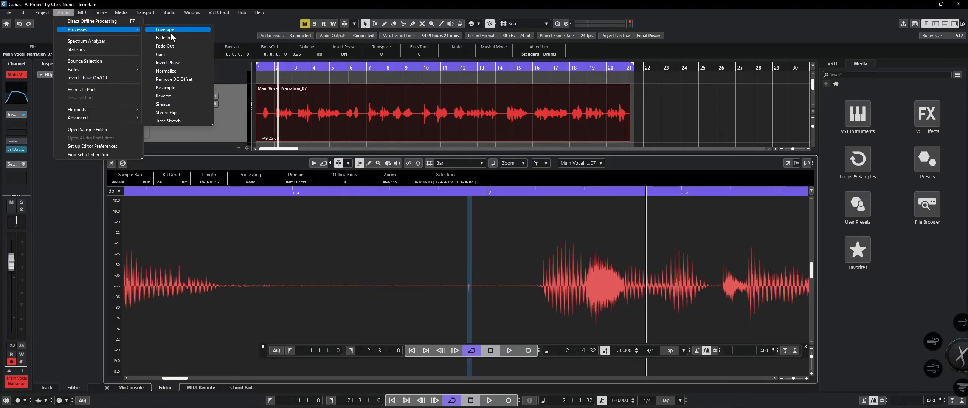
{"action": "left_click", "coordinate": [176, 56]}
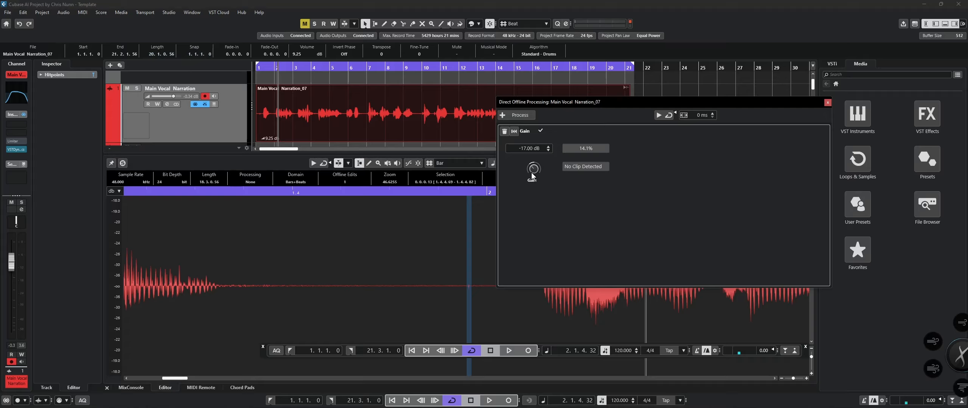
{"action": "left_click_drag", "start_coordinate": [531, 169], "coordinate": [534, 173]}
Audition the gain-reduced click from the end of the first phrase into bar 2 and close the offline processing window.
{"action": "left_click", "coordinate": [130, 192]}
{"action": "left_click", "coordinate": [132, 192]}
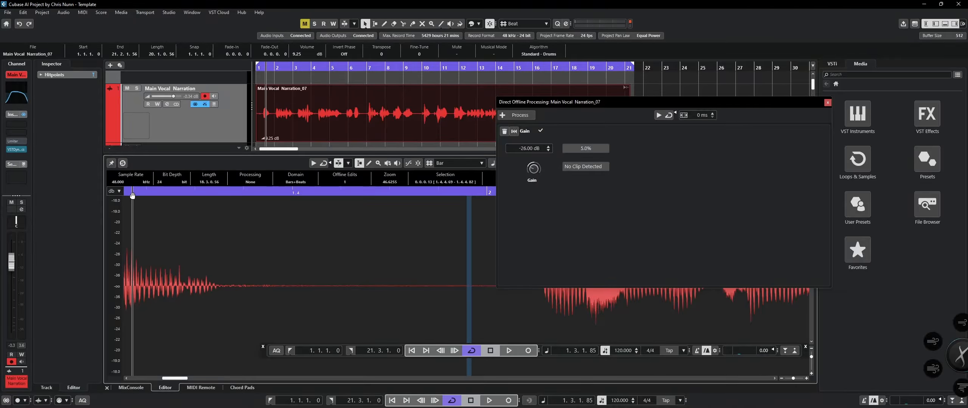
{"action": "key", "text": "space"}
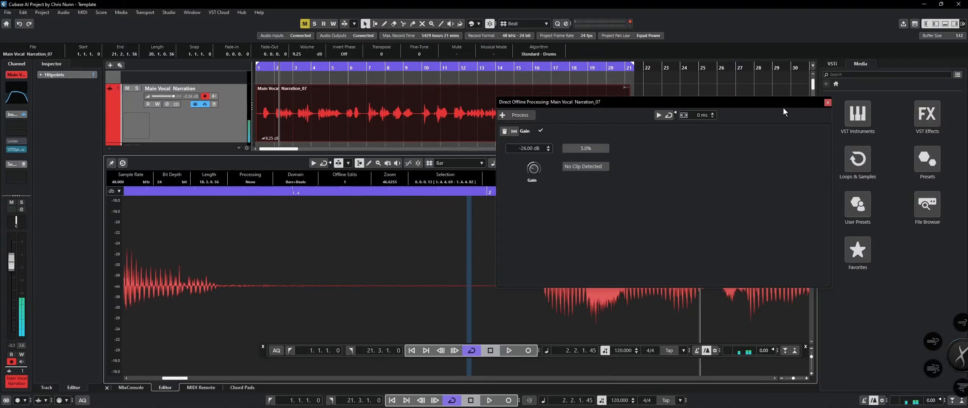
{"action": "left_click", "coordinate": [828, 103]}
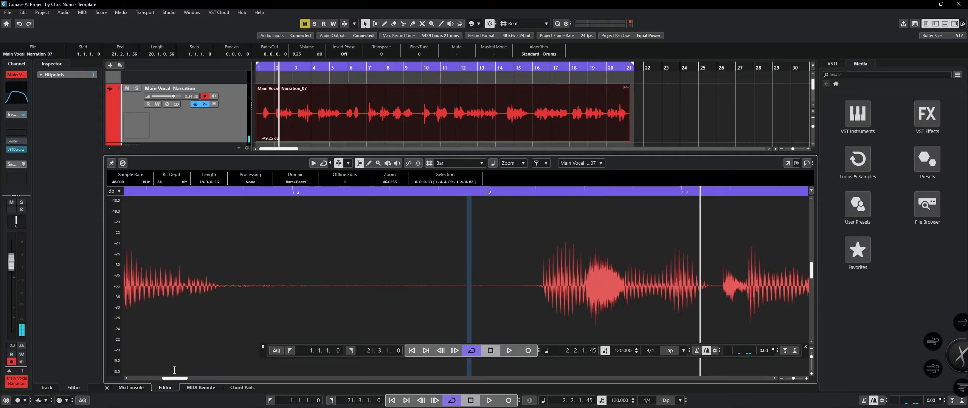
Play the narration from within the first phrase through the gap and into bar 2 to check the treated click.
{"action": "left_click_drag", "start_coordinate": [176, 378], "coordinate": [173, 378]}
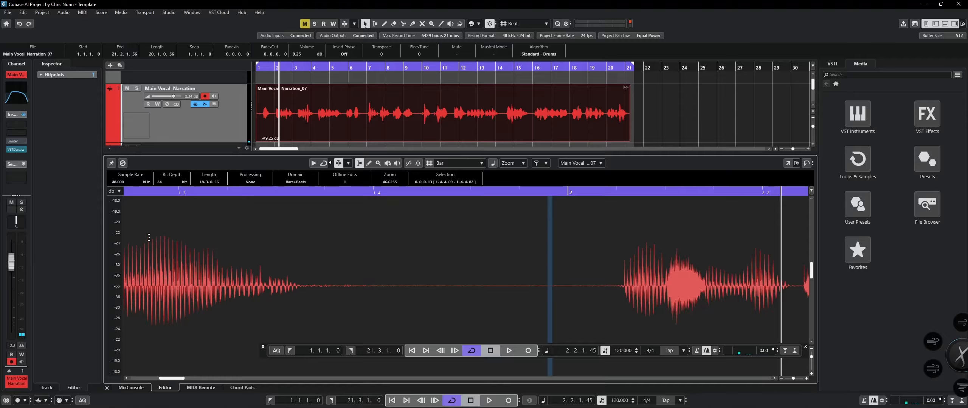
{"action": "left_click", "coordinate": [128, 194]}
{"action": "key", "text": "space"}
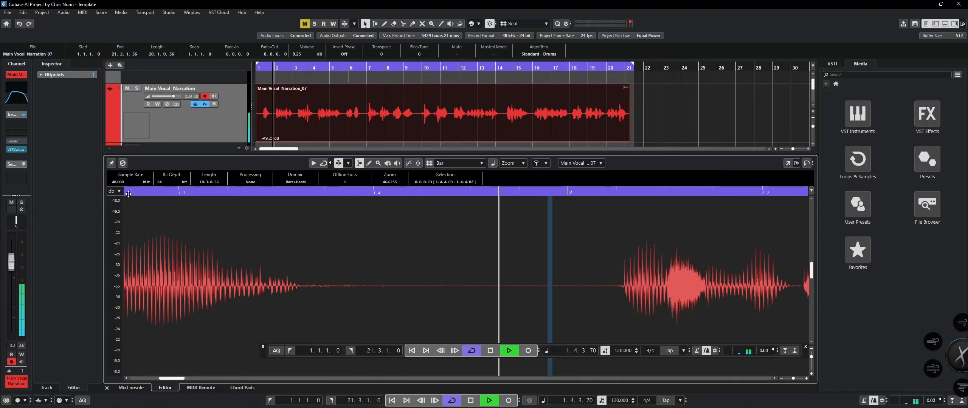
{"action": "key", "text": "space"}
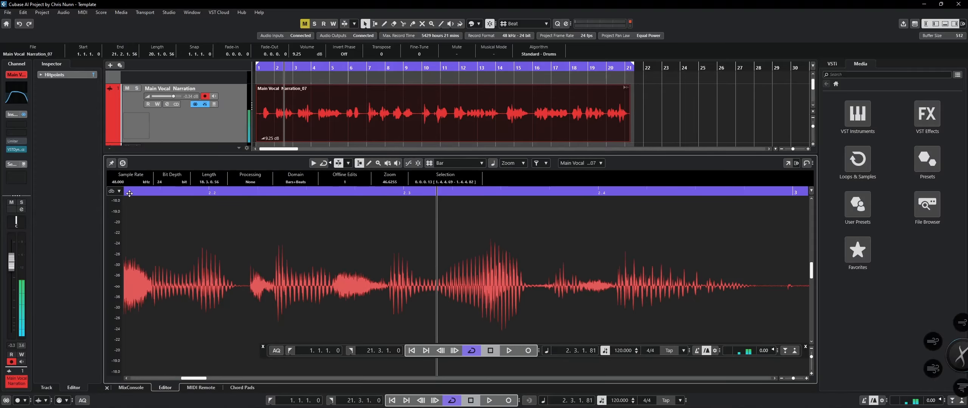
Mark the quiet lead-in between the event start and the first phrase and listen to the opening.
{"action": "scroll", "coordinate": [299, 254], "scroll_direction": "down", "scroll_amount": 8}
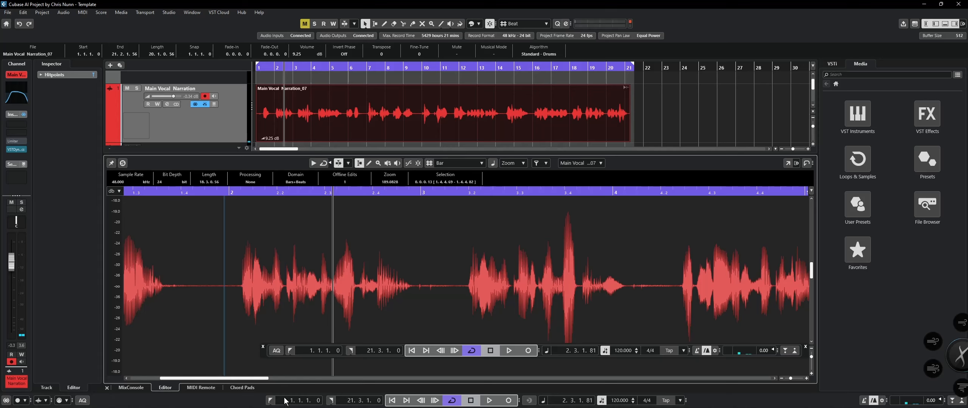
{"action": "left_click_drag", "start_coordinate": [256, 379], "coordinate": [226, 379]}
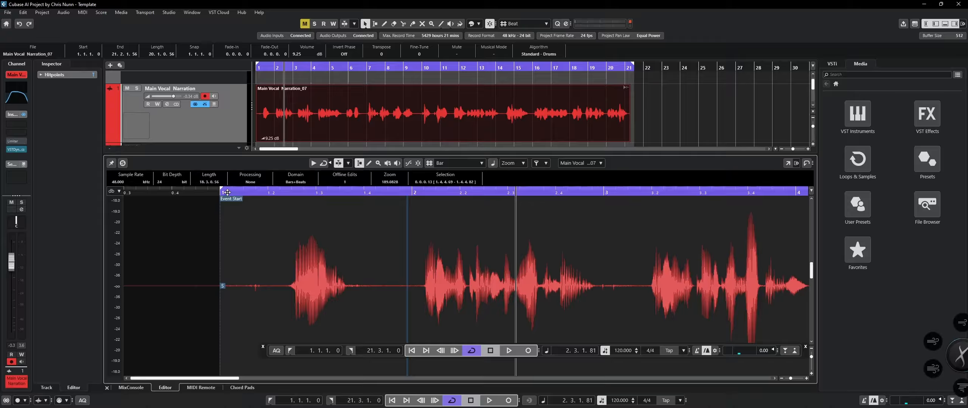
{"action": "left_click_drag", "start_coordinate": [266, 286], "coordinate": [224, 293]}
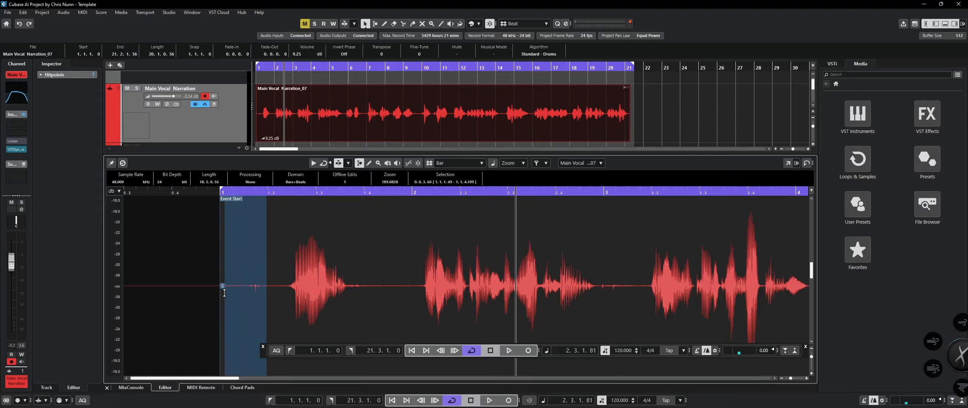
{"action": "left_click_drag", "start_coordinate": [224, 293], "coordinate": [260, 293]}
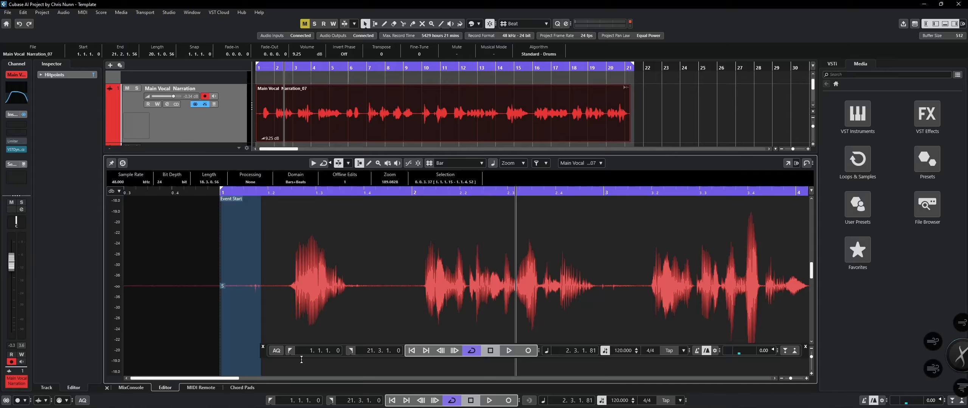
{"action": "left_click", "coordinate": [290, 353]}
{"action": "key", "text": "space"}
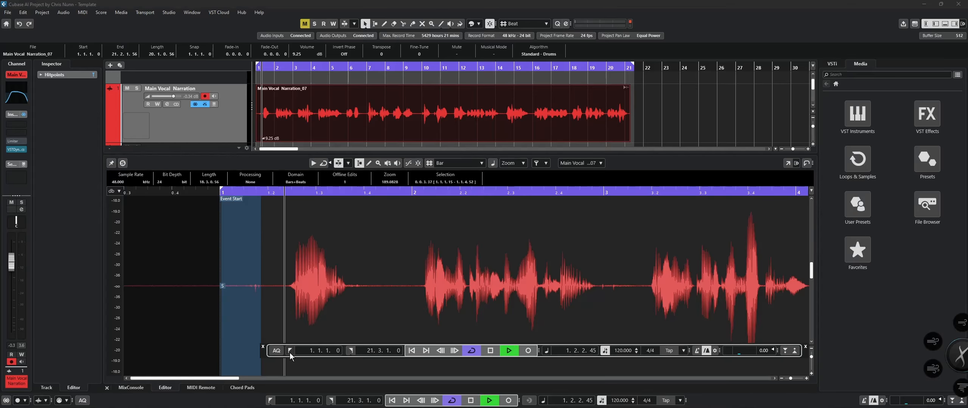
{"action": "key", "text": "space"}
Clear the lead-in selection and replay the narration from near the event start into bar 2 to judge the background noise.
{"action": "left_click", "coordinate": [229, 191]}
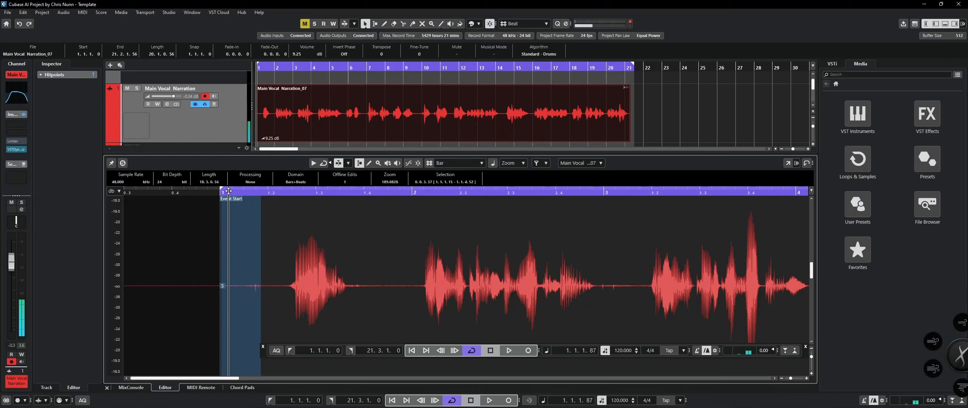
{"action": "key", "text": "space"}
{"action": "left_click", "coordinate": [275, 233]}
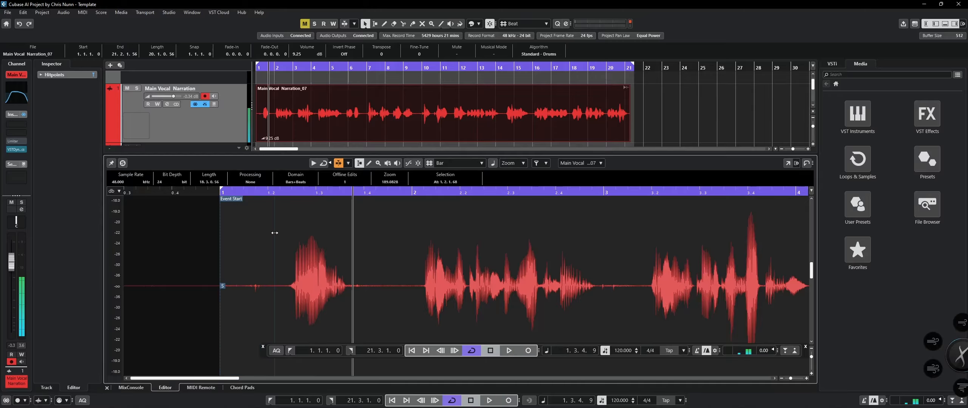
{"action": "key", "text": "space"}
{"action": "left_click", "coordinate": [235, 194]}
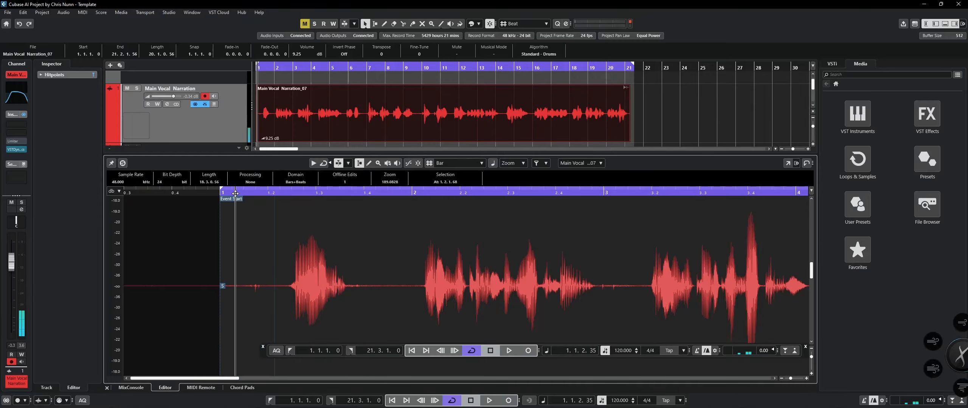
{"action": "key", "text": "space"}
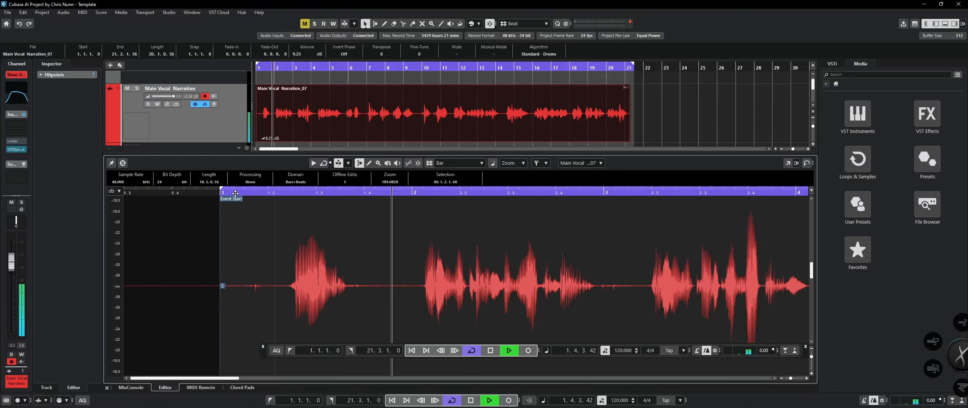
{"action": "key", "text": "space"}
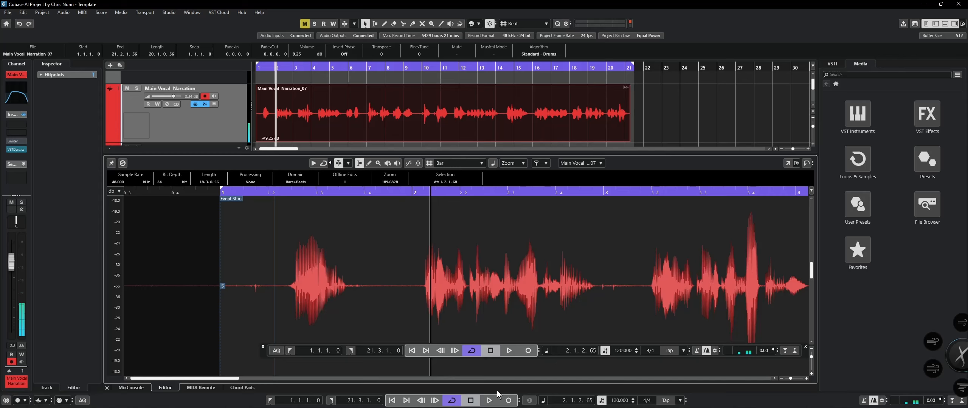
Select everything before the first phrase and apply the Gain process at -26 dB to the lead-in noise.
{"action": "left_click_drag", "start_coordinate": [346, 286], "coordinate": [418, 300]}
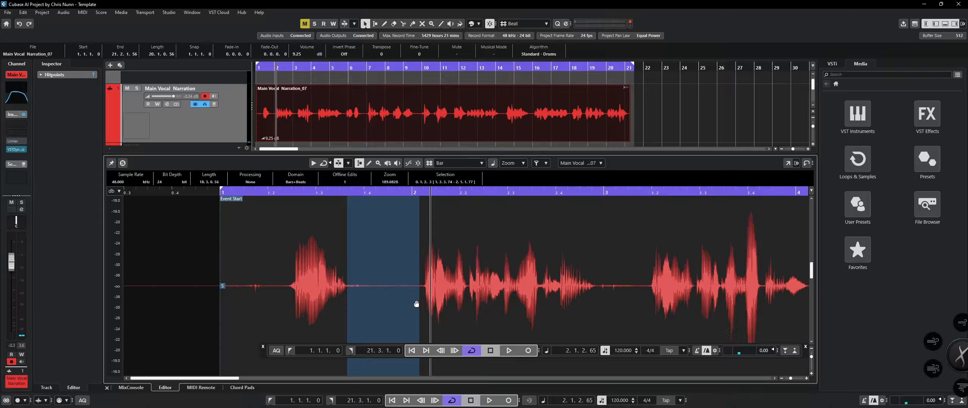
{"action": "left_click_drag", "start_coordinate": [285, 286], "coordinate": [40, 327]}
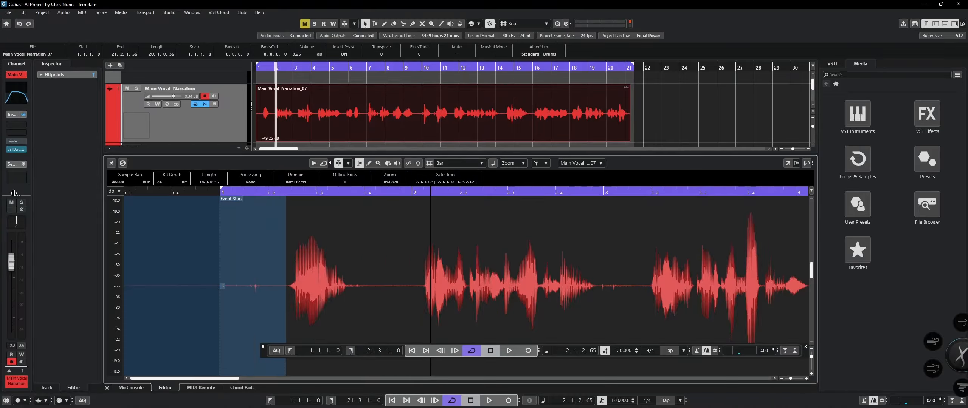
{"action": "left_click", "coordinate": [56, 13]}
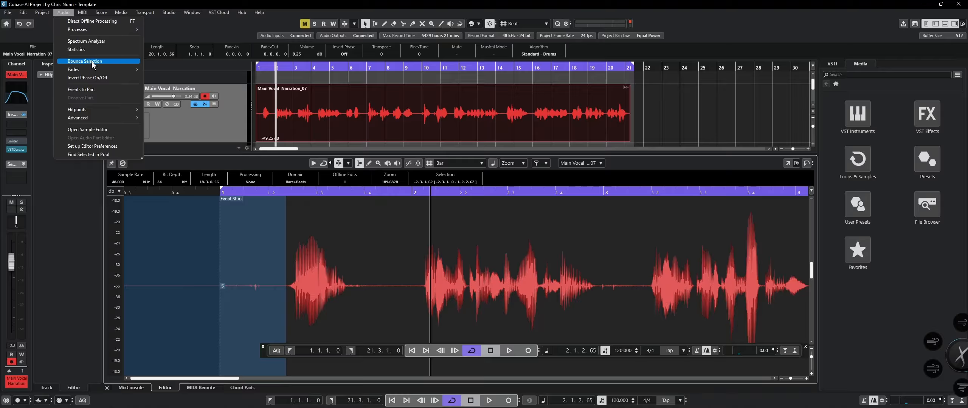
{"action": "mouse_move", "coordinate": [118, 28]}
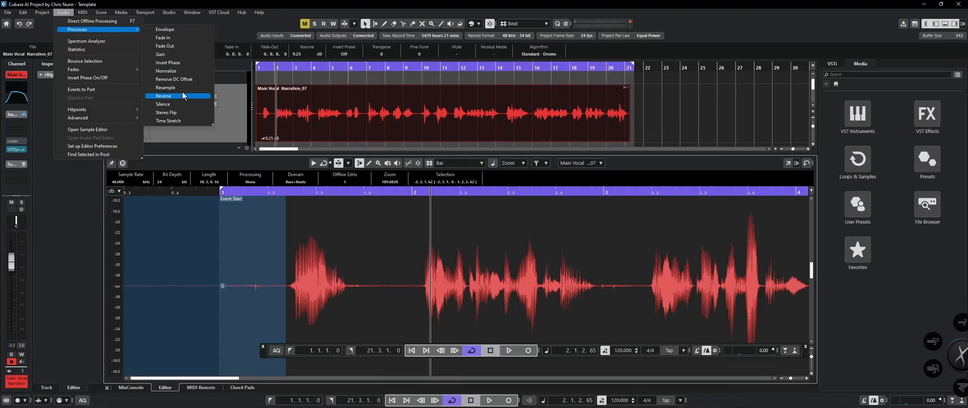
{"action": "left_click", "coordinate": [179, 55]}
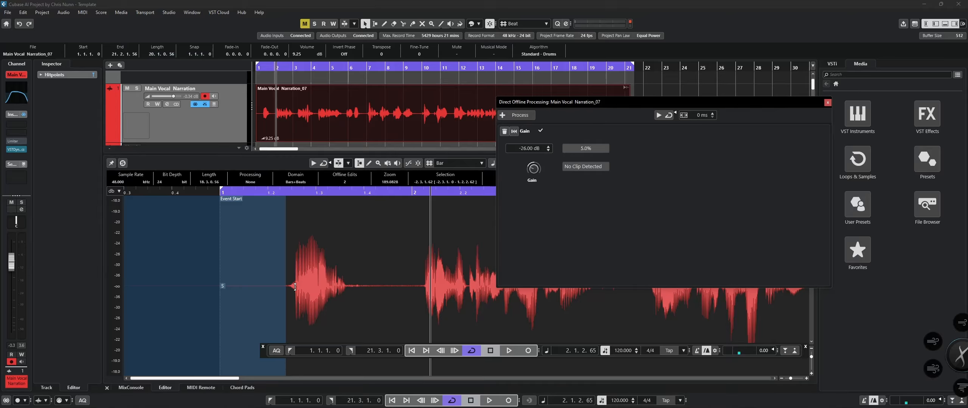
Clear the selection and audition the quieter lead-in through the first phrase.
{"action": "left_click", "coordinate": [258, 284]}
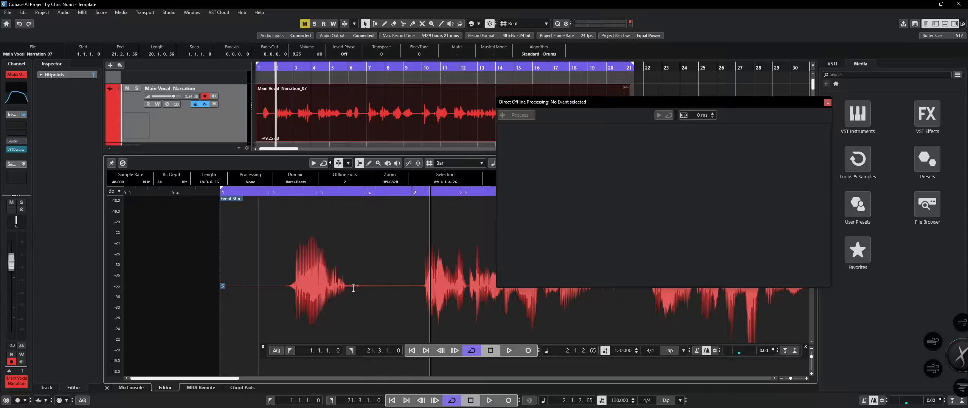
{"action": "key", "text": "space"}
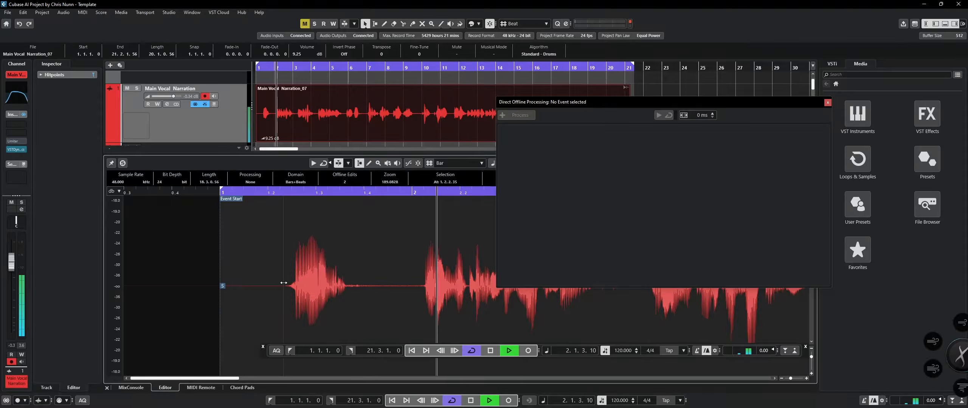
{"action": "left_click", "coordinate": [253, 195]}
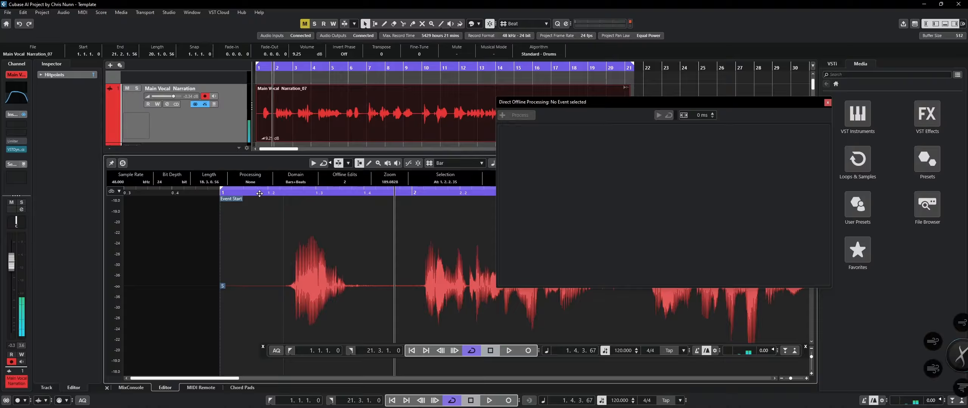
Select the quiet gap between the first and second phrases and apply the Gain process at -26 dB to it.
{"action": "left_click_drag", "start_coordinate": [347, 286], "coordinate": [418, 293]}
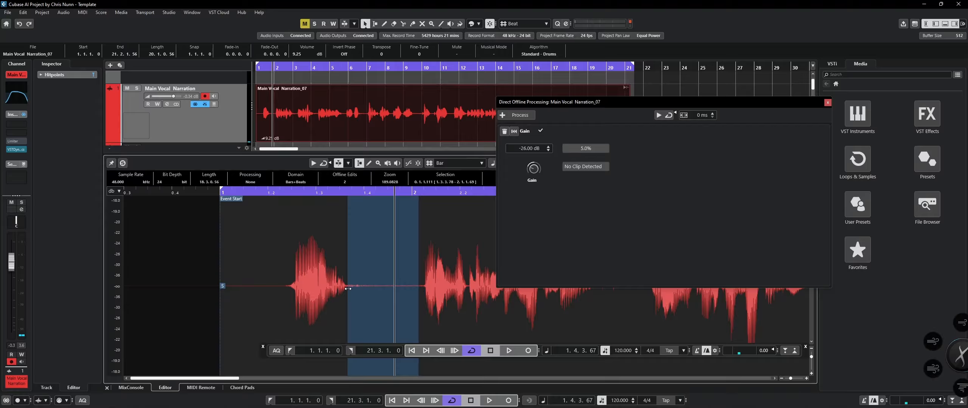
{"action": "left_click_drag", "start_coordinate": [348, 288], "coordinate": [349, 289]}
{"action": "left_click", "coordinate": [527, 116]}
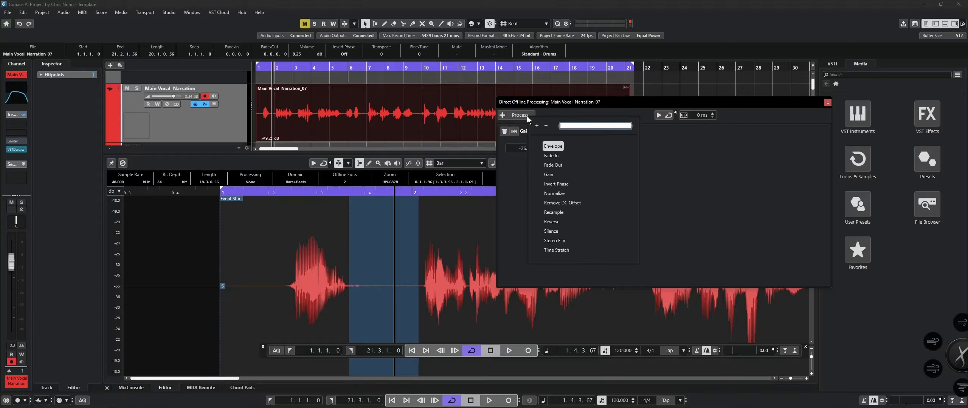
{"action": "left_click", "coordinate": [549, 174]}
{"action": "left_click", "coordinate": [354, 294]}
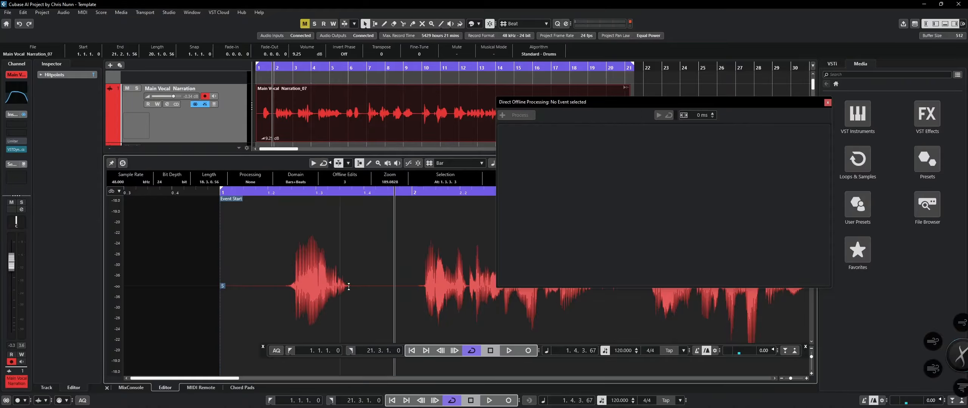
Select the short tail at the end of the first phrase and apply a Fade Out process to it.
{"action": "left_click_drag", "start_coordinate": [351, 288], "coordinate": [344, 287]}
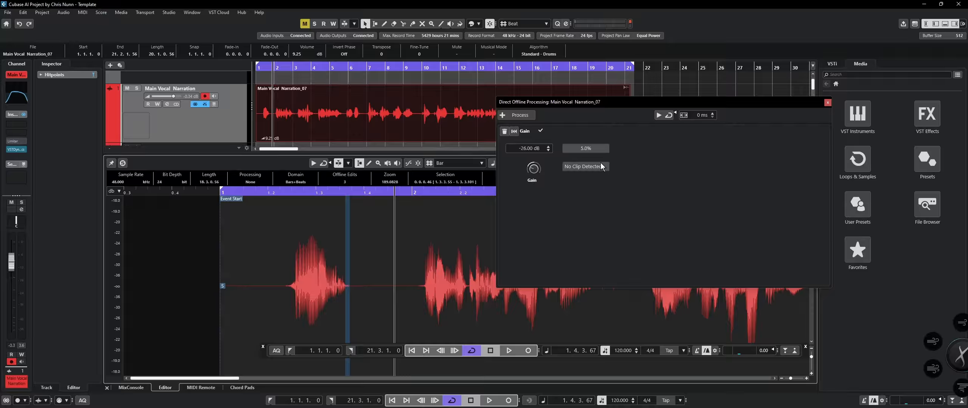
{"action": "left_click", "coordinate": [502, 115]}
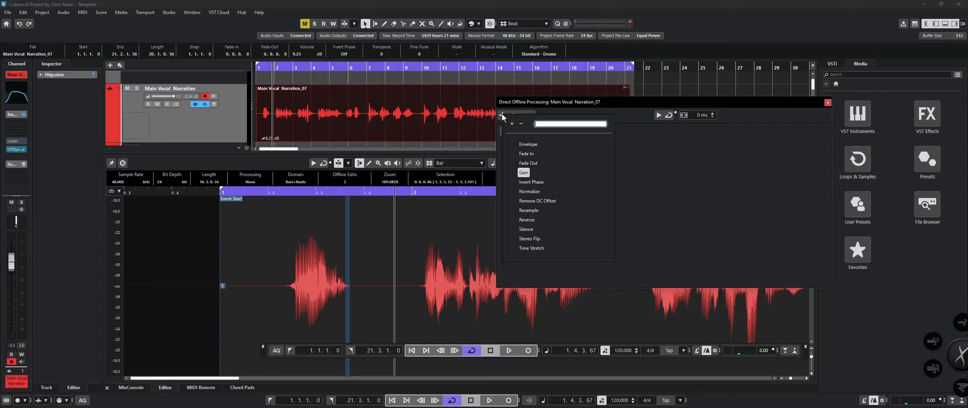
{"action": "left_click", "coordinate": [555, 161]}
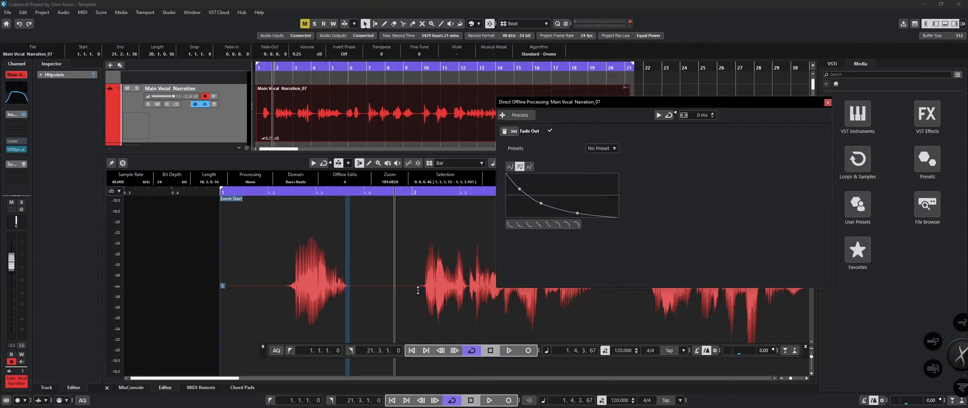
Select the short onset of the second phrase at bar 2 and apply a Fade In process to it.
{"action": "left_click_drag", "start_coordinate": [414, 287], "coordinate": [425, 289]}
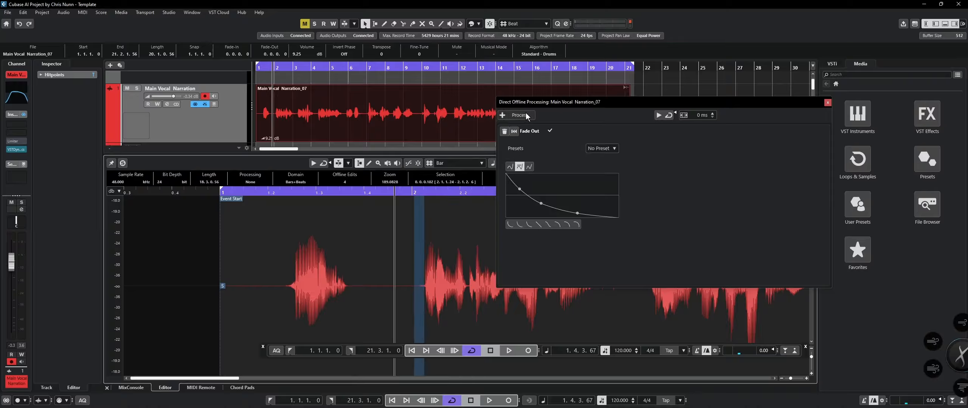
{"action": "left_click", "coordinate": [501, 115]}
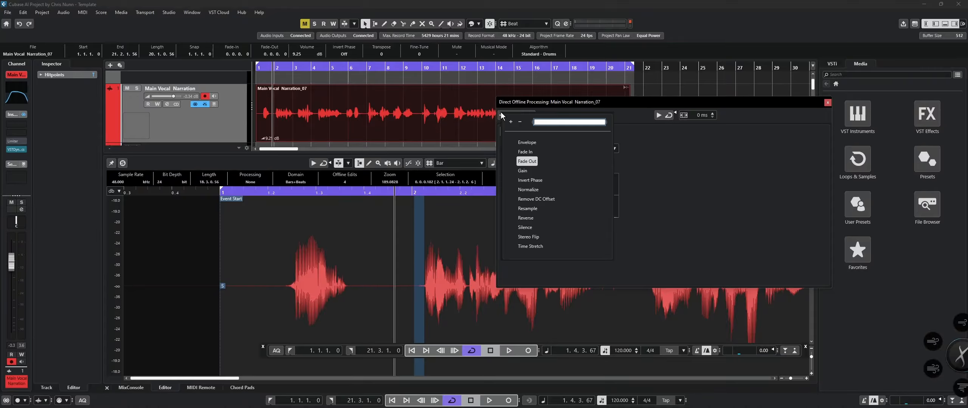
{"action": "left_click", "coordinate": [530, 150]}
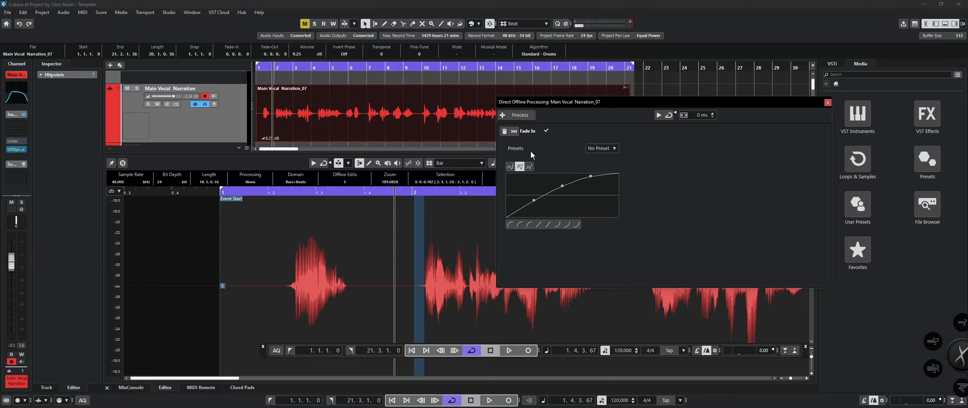
Audition the faded gap from the event start, close the offline processing window and replay from just before bar 2.
{"action": "left_click", "coordinate": [229, 192]}
{"action": "key", "text": "space"}
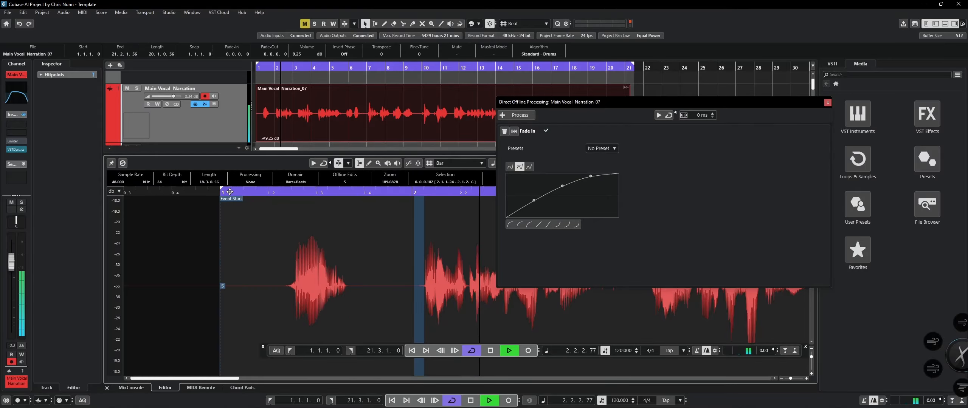
{"action": "key", "text": "space"}
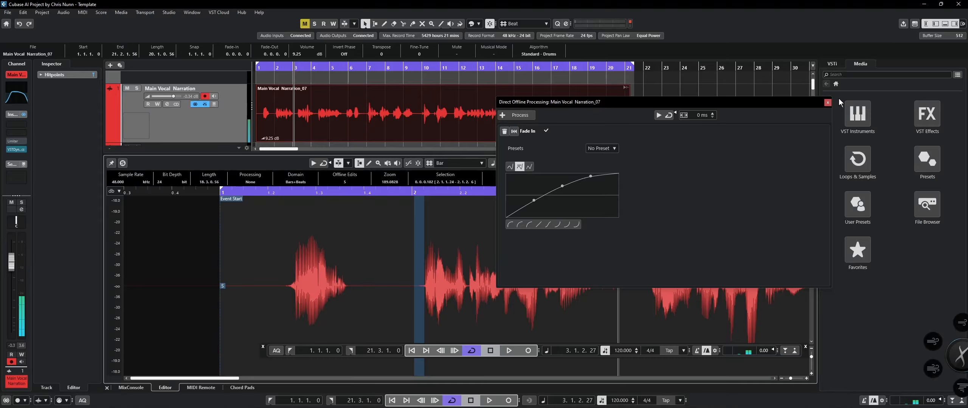
{"action": "left_click", "coordinate": [828, 102]}
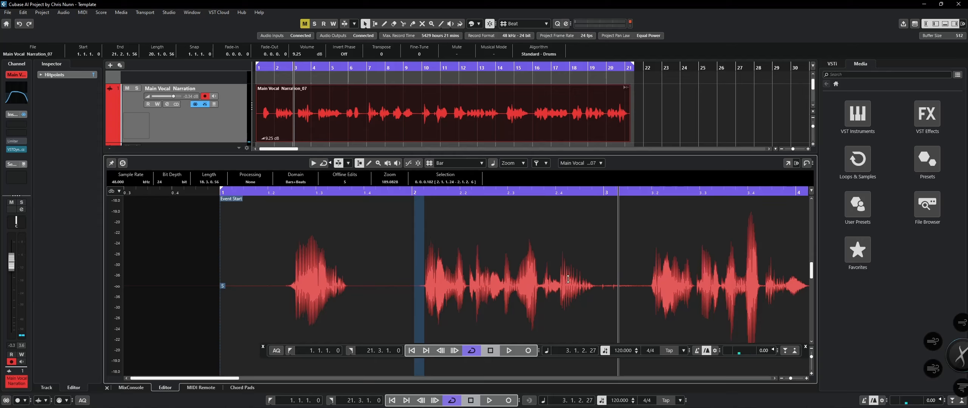
{"action": "left_click", "coordinate": [396, 191]}
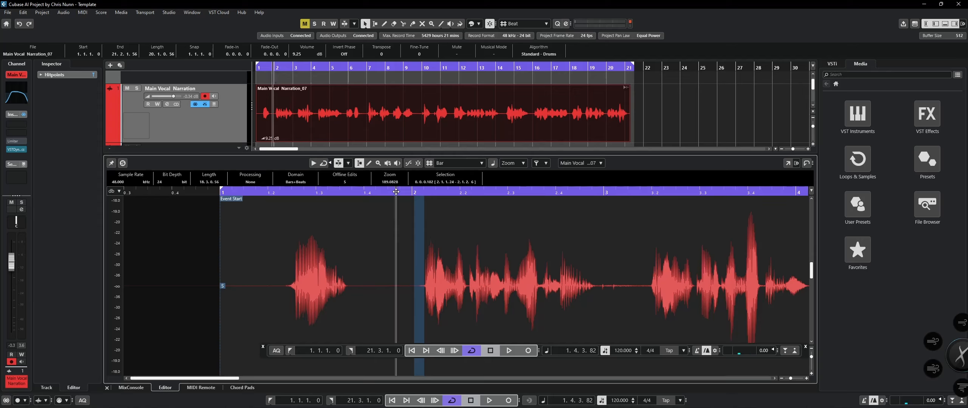
{"action": "key", "text": "space"}
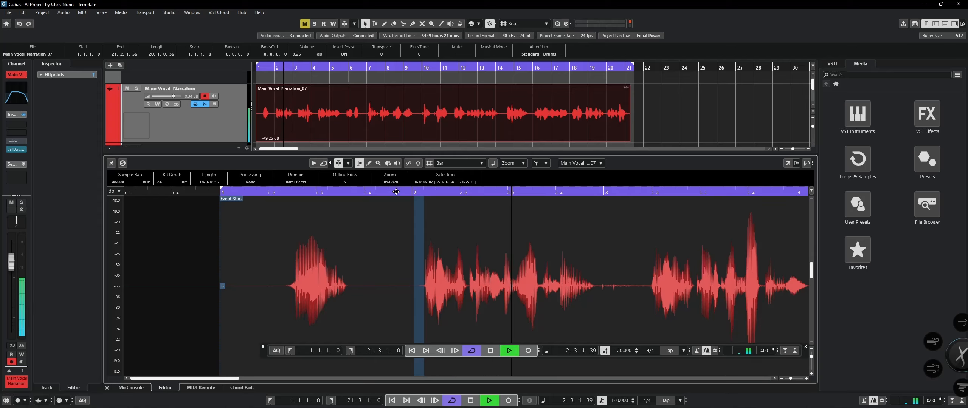
{"action": "key", "text": "space"}
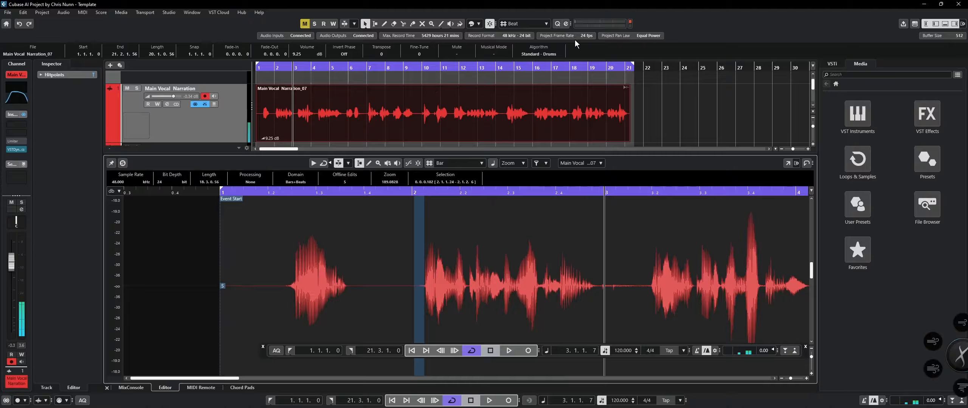
Shorten the cycle range to end just before bar 3 and play the looped opening phrases.
{"action": "left_click_drag", "start_coordinate": [633, 65], "coordinate": [312, 132]}
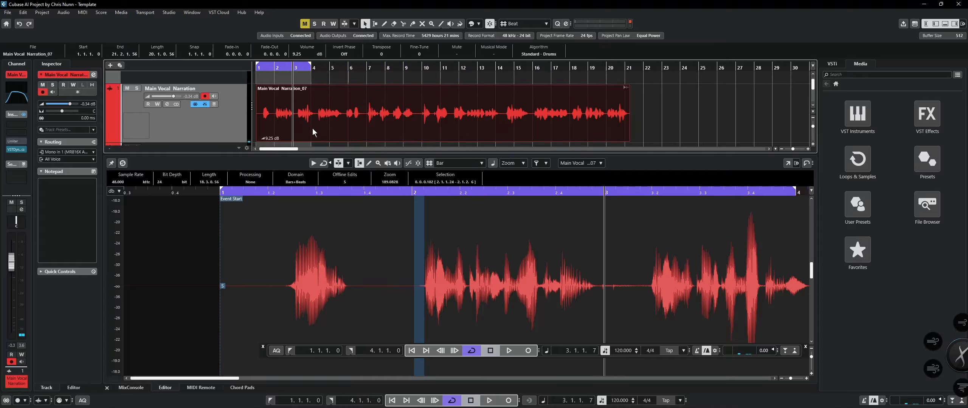
{"action": "left_click_drag", "start_coordinate": [793, 190], "coordinate": [602, 276]}
{"action": "key", "text": "space"}
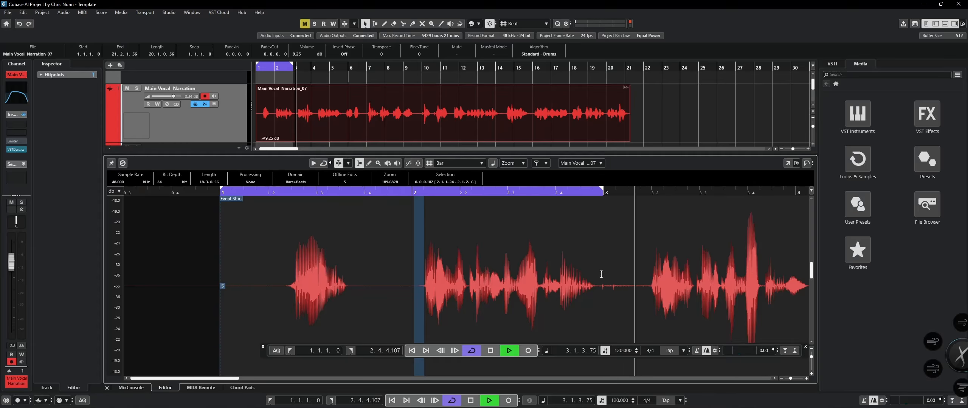
{"action": "key", "text": "space"}
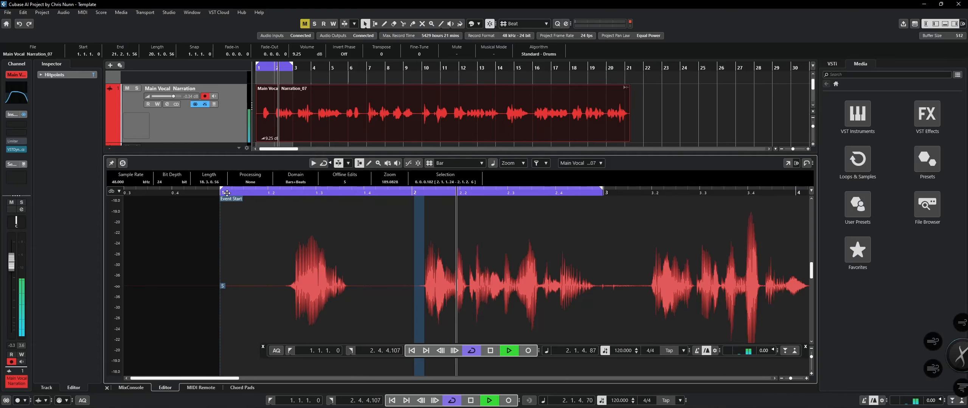
{"action": "key", "text": "space"}
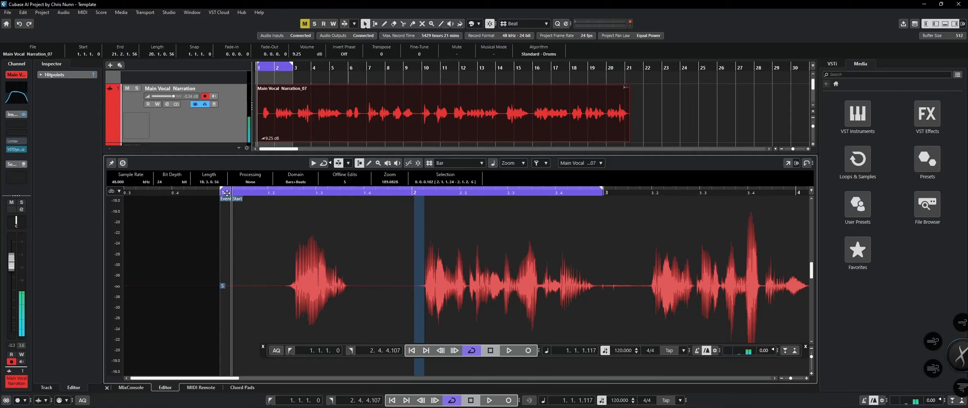
Turn off the 4 HI equalizer band on the Main Vocal Narration channel and close the channel settings and Sample Editor.
{"action": "left_click", "coordinate": [208, 119]}
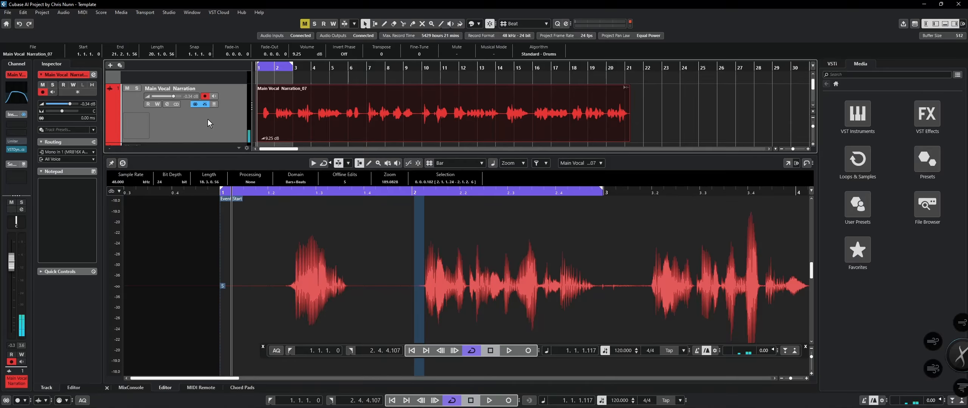
{"action": "left_click", "coordinate": [166, 104]}
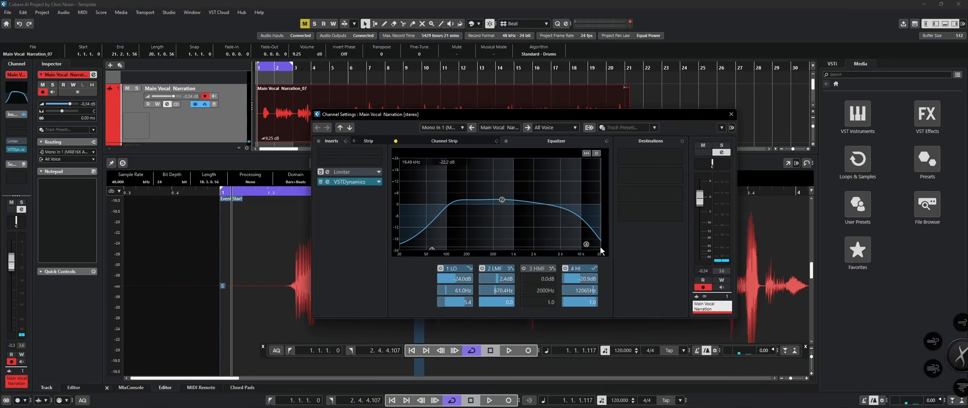
{"action": "double_click", "coordinate": [586, 244]}
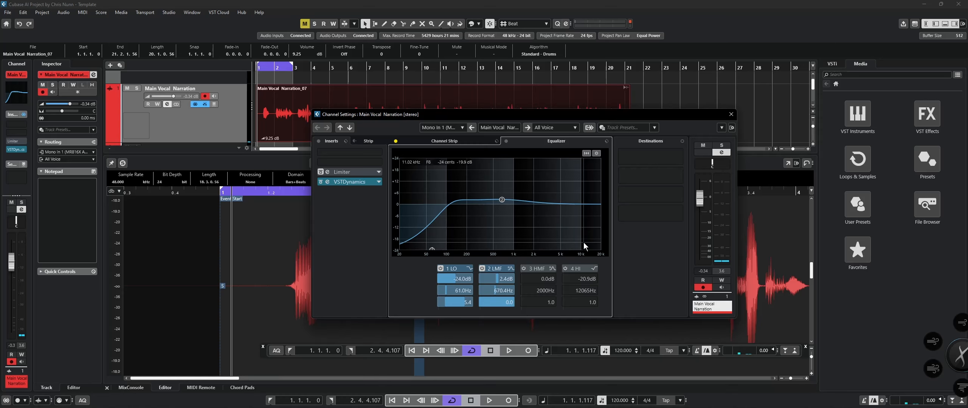
{"action": "left_click", "coordinate": [234, 113]}
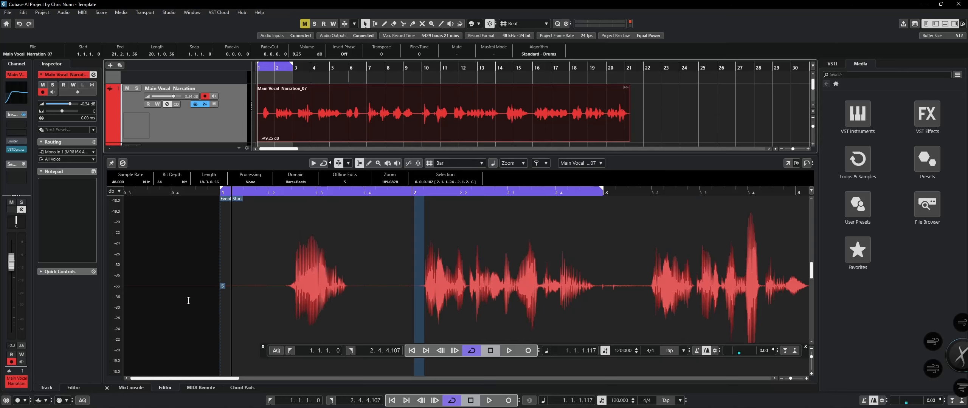
{"action": "left_click", "coordinate": [107, 387]}
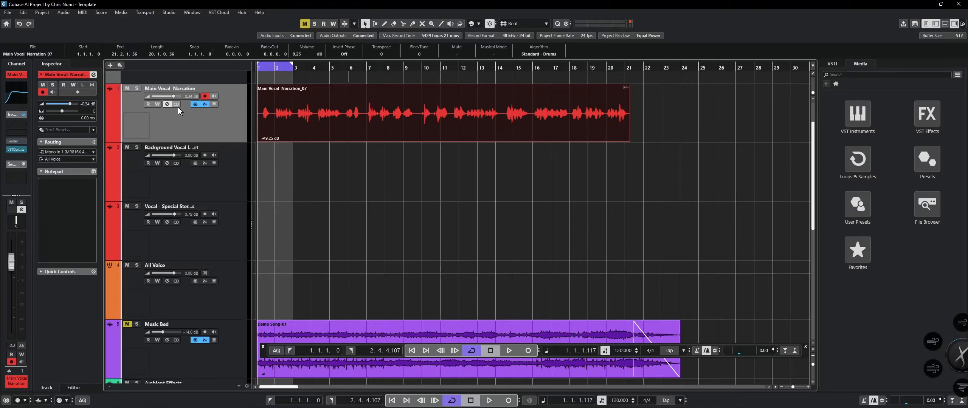
Turn off the 1 LO equalizer band on the Main Vocal Narration channel and audition the looped narration.
{"action": "left_click", "coordinate": [167, 103]}
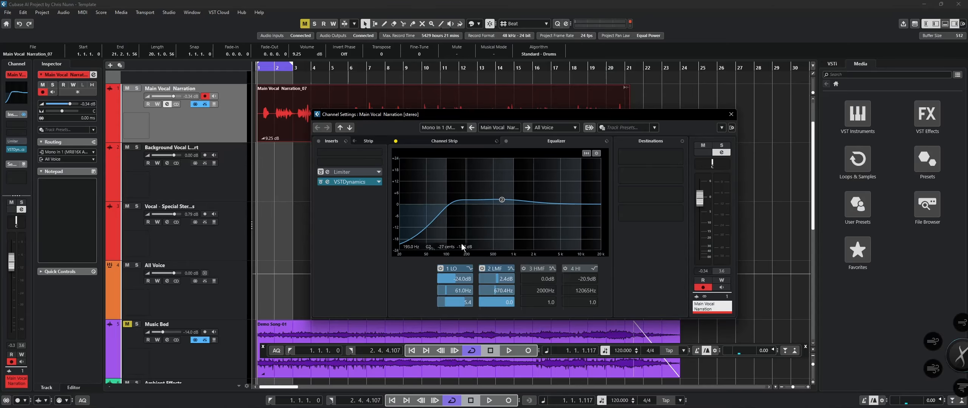
{"action": "double_click", "coordinate": [430, 249]}
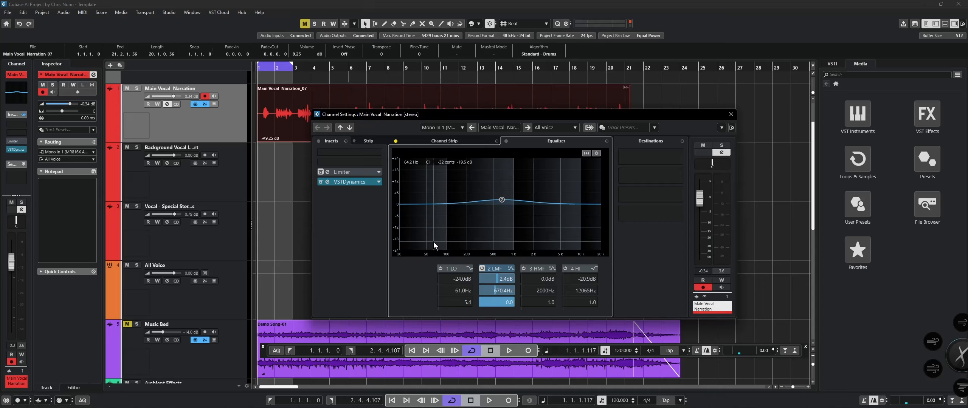
{"action": "key", "text": "space"}
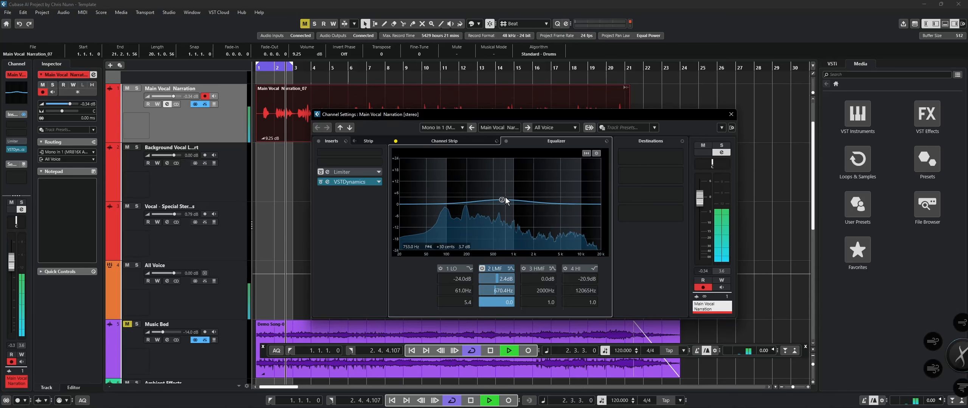
{"action": "key", "text": "space"}
Enable the 4 HI equalizer band at about -17.7 dB and 9805 Hz and set its filter type to Low Pass I.
{"action": "left_click_drag", "start_coordinate": [596, 205], "coordinate": [580, 238]}
{"action": "left_click", "coordinate": [593, 268]}
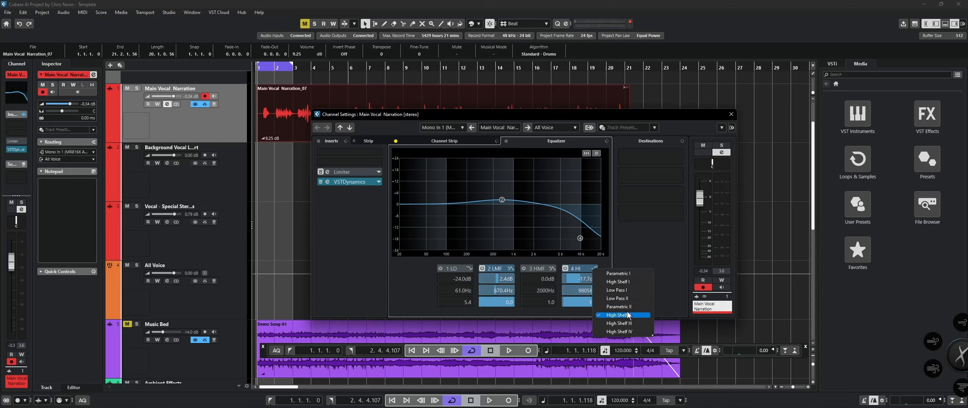
{"action": "left_click", "coordinate": [629, 291]}
Sweep the 4 HI low-pass filter down to about 1.1 kHz and back up to about 1705 Hz during playback.
{"action": "key", "text": "space"}
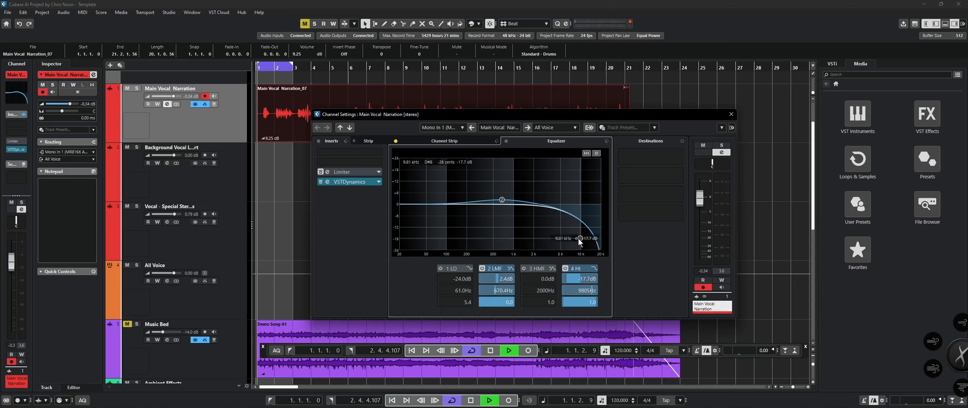
{"action": "left_click_drag", "start_coordinate": [578, 240], "coordinate": [517, 235]}
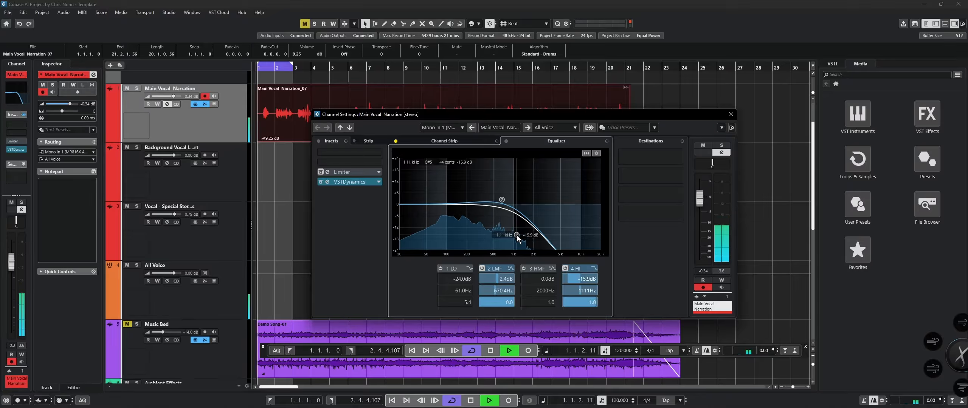
{"action": "mouse_move", "coordinate": [517, 238]}
{"action": "left_mouse_down"}
{"action": "mouse_move", "coordinate": [500, 243]}
{"action": "mouse_move", "coordinate": [546, 245]}
{"action": "mouse_move", "coordinate": [529, 245]}
{"action": "left_mouse_up"}
{"action": "key", "text": "space"}
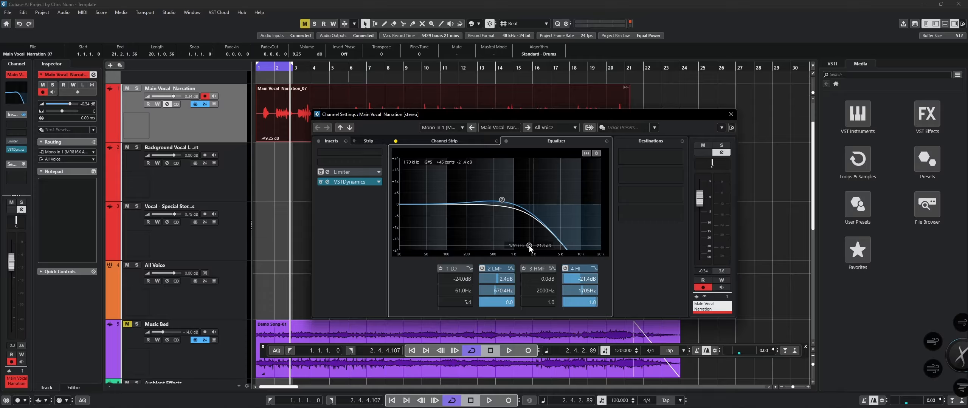
Move the 4 HI low-pass point up to about 15.6 kHz and 13.4 dB.
{"action": "left_click_drag", "start_coordinate": [529, 245], "coordinate": [579, 251]}
{"action": "left_click_drag", "start_coordinate": [504, 246], "coordinate": [591, 184]}
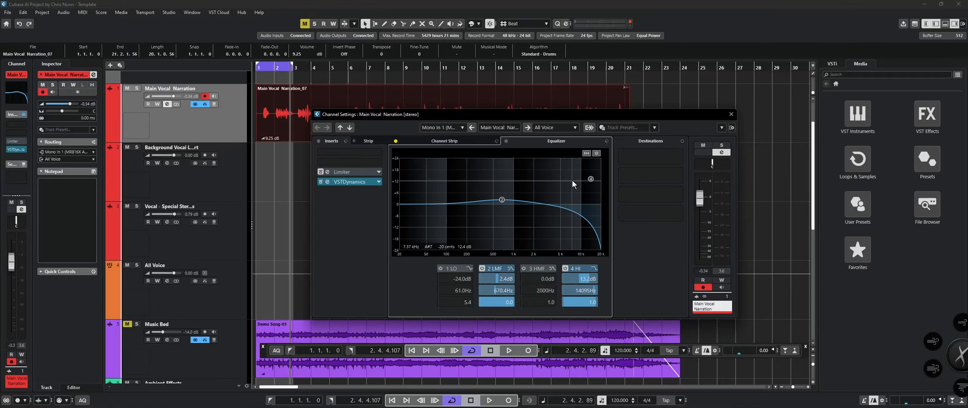
{"action": "left_click_drag", "start_coordinate": [590, 179], "coordinate": [594, 179]}
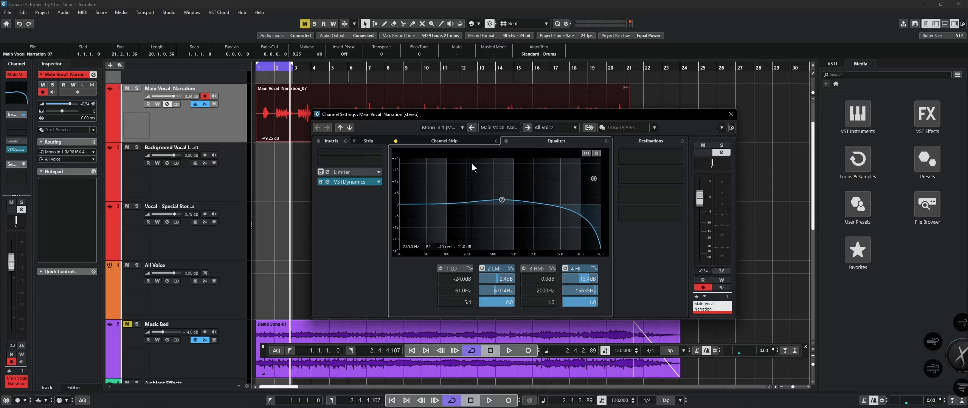
During playback, move the 4 HI band to about 3175 Hz and 6.3 dB and the 2 LMF band to about 1866 Hz and 7.5 dB.
{"action": "key", "text": "space"}
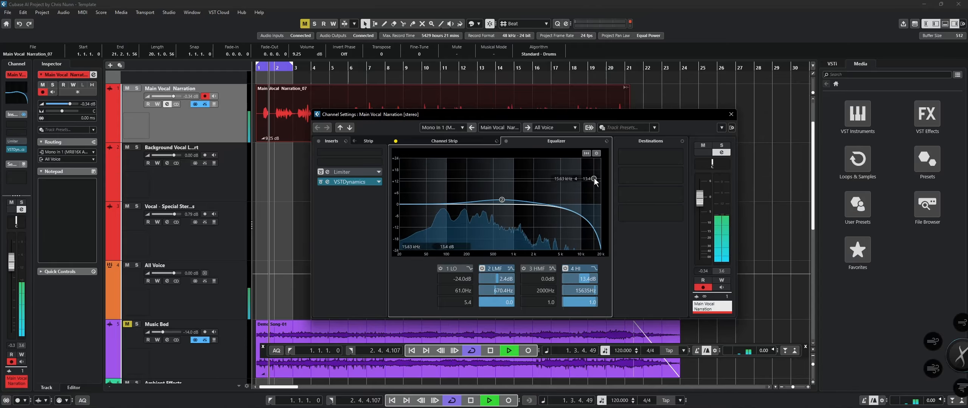
{"action": "left_click_drag", "start_coordinate": [594, 180], "coordinate": [547, 192]}
{"action": "left_click_drag", "start_coordinate": [502, 199], "coordinate": [531, 190]}
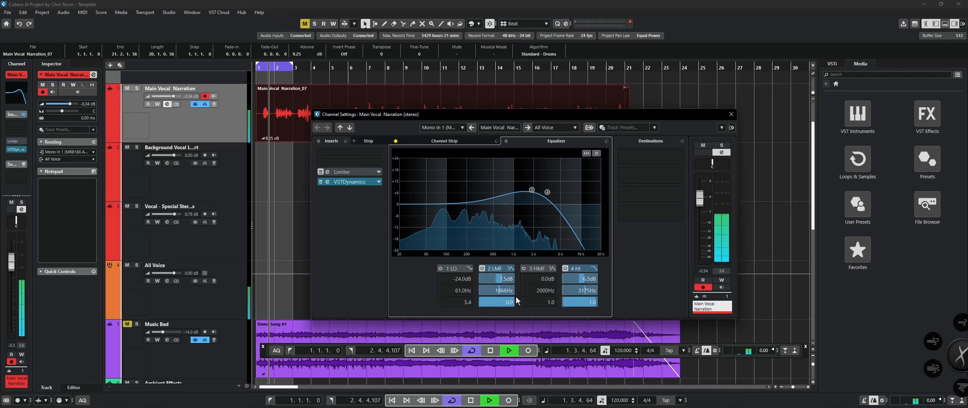
Refine the equalizer curve during playback: 2 LMF Q at 4.4, 1 LO at 79.0 Hz, and 4 HI at 5264 Hz and 3.1 dB.
{"action": "left_click_drag", "start_coordinate": [504, 302], "coordinate": [499, 265]}
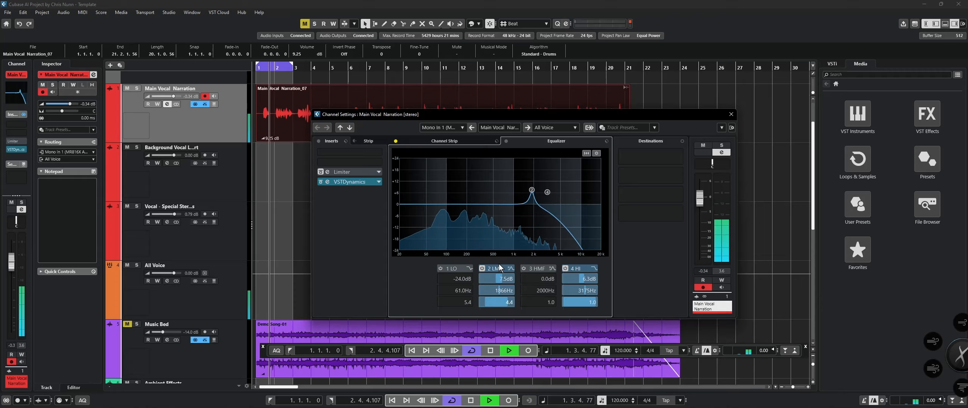
{"action": "left_click_drag", "start_coordinate": [406, 208], "coordinate": [440, 252]}
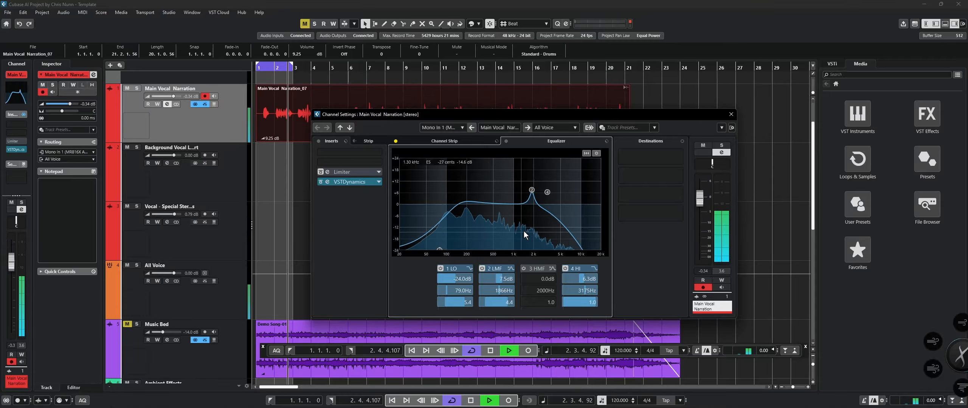
{"action": "left_click_drag", "start_coordinate": [549, 193], "coordinate": [561, 198]}
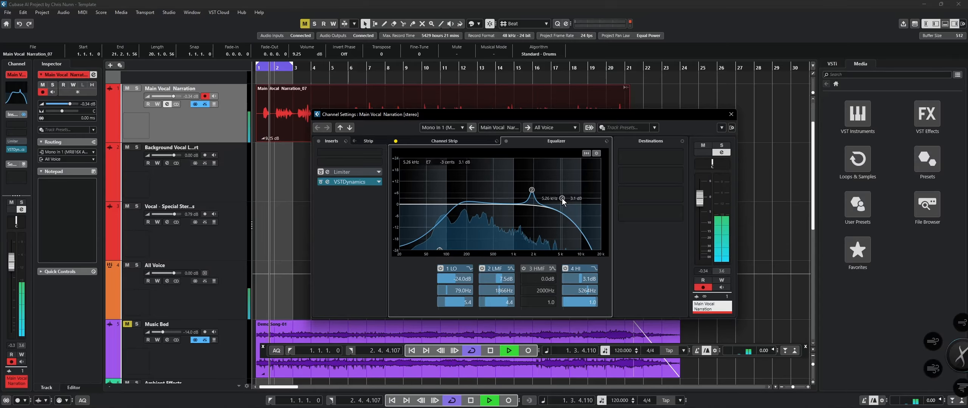
{"action": "key", "text": "space"}
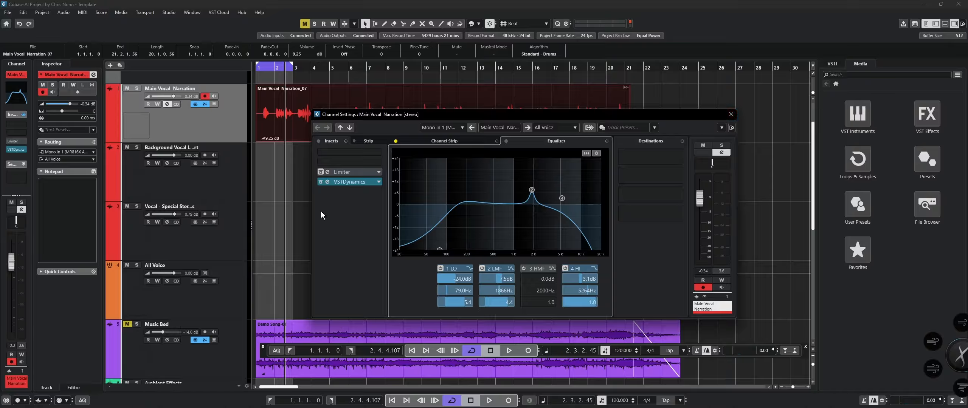
Review the narration channel's VSTDynamics gate settings, then close the plug-in and channel settings.
{"action": "left_click", "coordinate": [326, 183]}
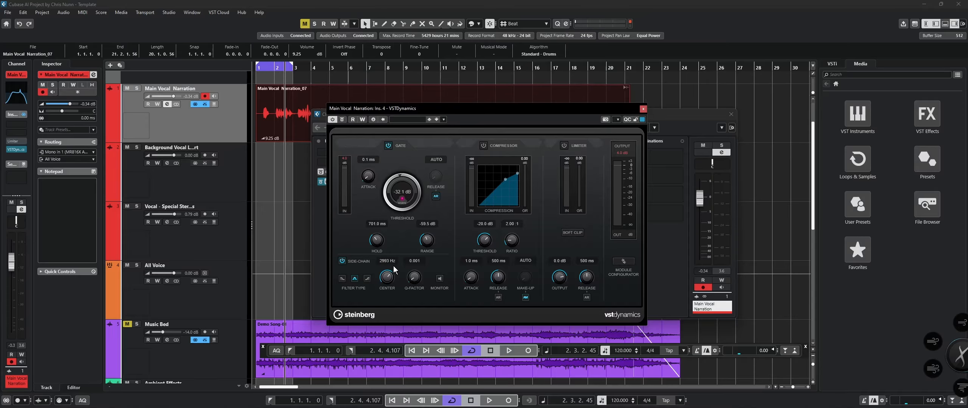
{"action": "left_click", "coordinate": [643, 110]}
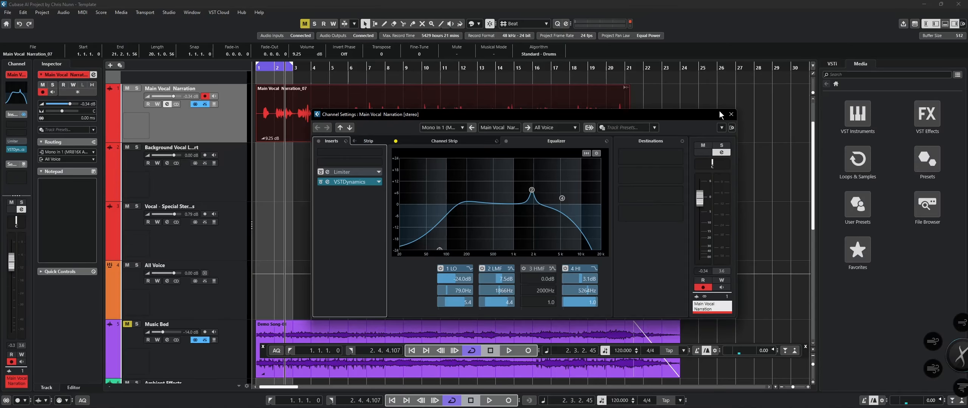
{"action": "left_click", "coordinate": [731, 114]}
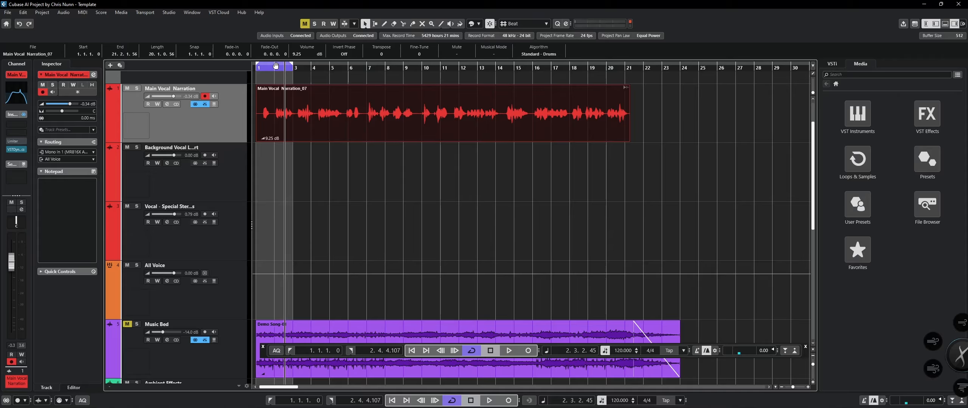
Set the loop range to the silent gap from 3.1.1.0 to 3.1.4.107 and listen to it.
{"action": "scroll", "coordinate": [280, 94], "scroll_direction": "up", "scroll_amount": 10}
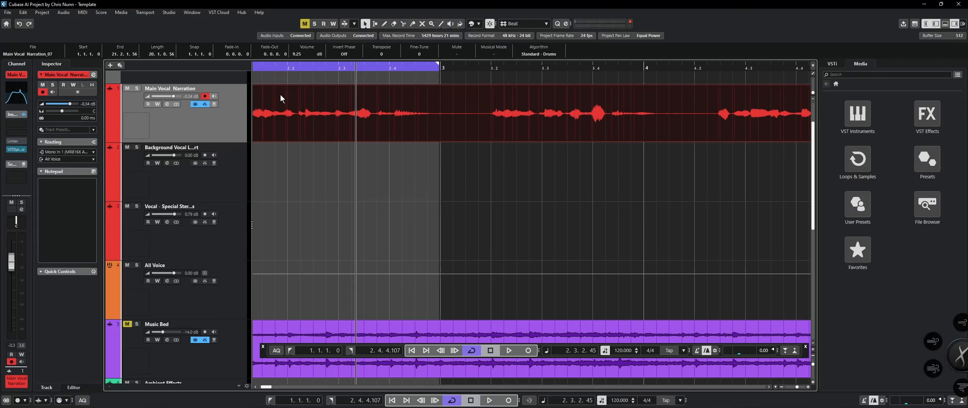
{"action": "left_click_drag", "start_coordinate": [274, 67], "coordinate": [308, 69]}
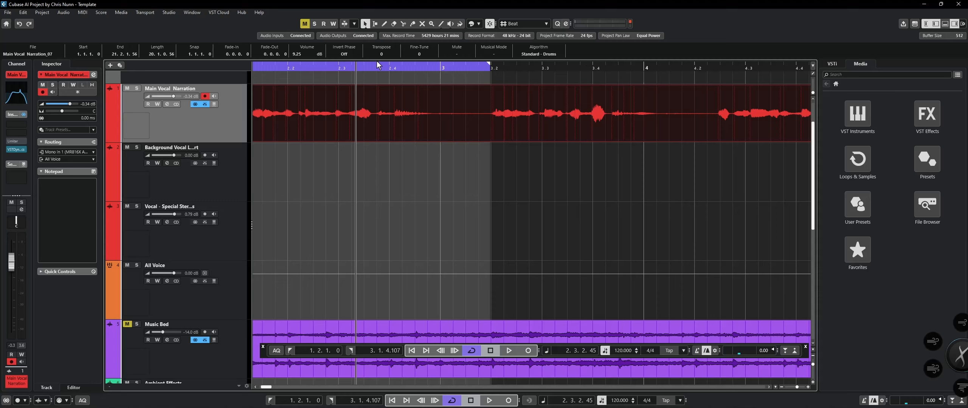
{"action": "left_click", "coordinate": [415, 63], "text": "ctrl"}
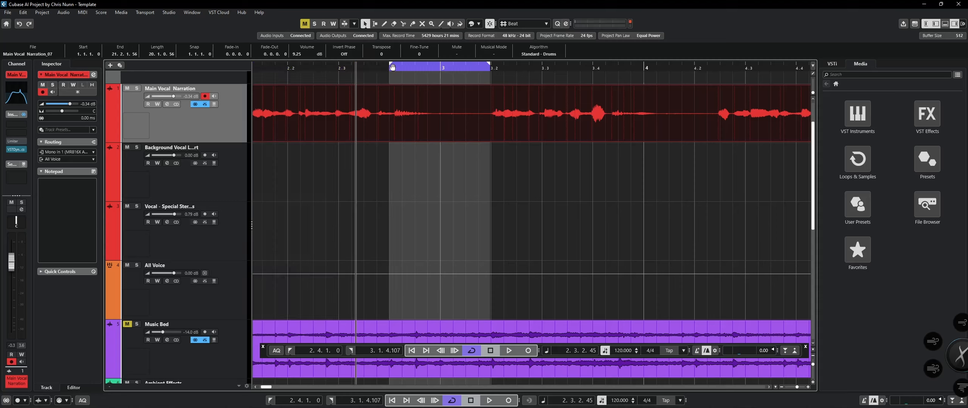
{"action": "left_click_drag", "start_coordinate": [393, 67], "coordinate": [428, 72]}
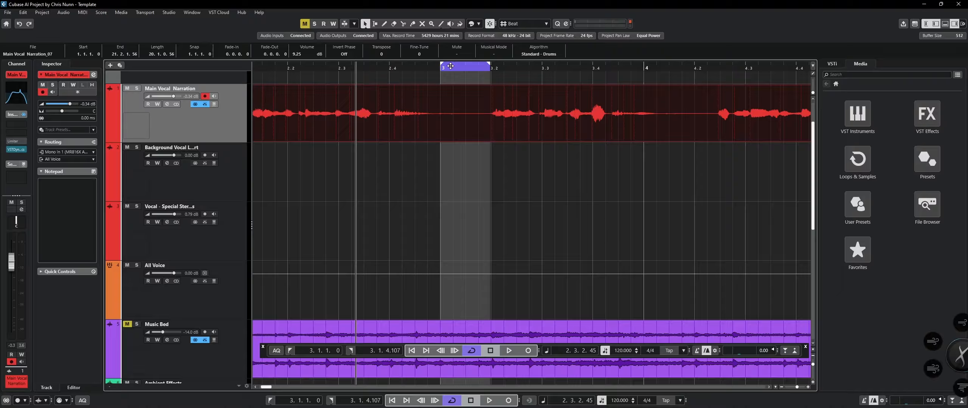
{"action": "key", "text": "KP_1"}
{"action": "key", "text": "space"}
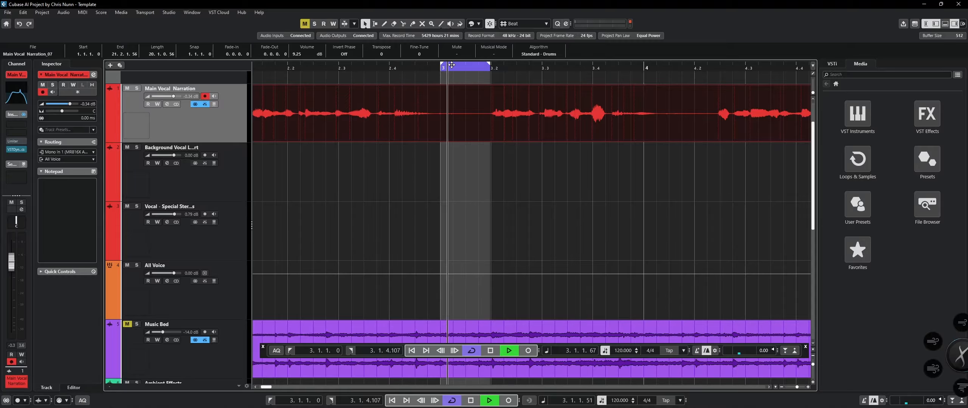
{"action": "key", "text": "space"}
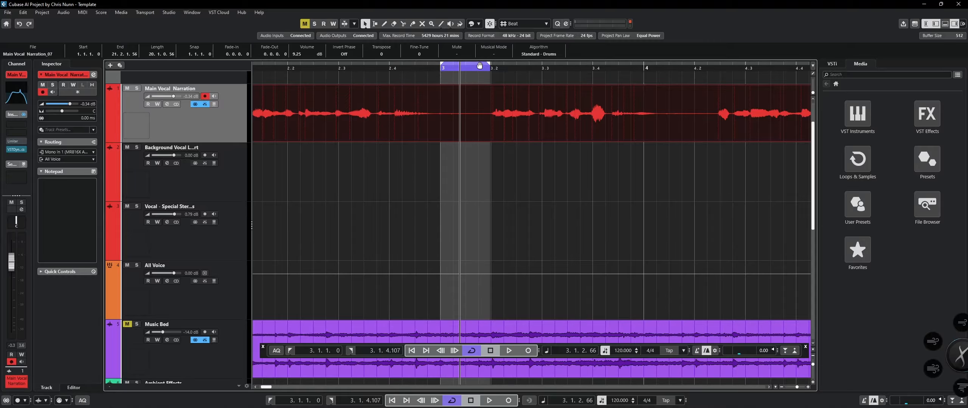
Move the loop range to the pause from 4.1.1.0 to 4.1.4.107 and play it back.
{"action": "left_click_drag", "start_coordinate": [484, 69], "coordinate": [680, 69]}
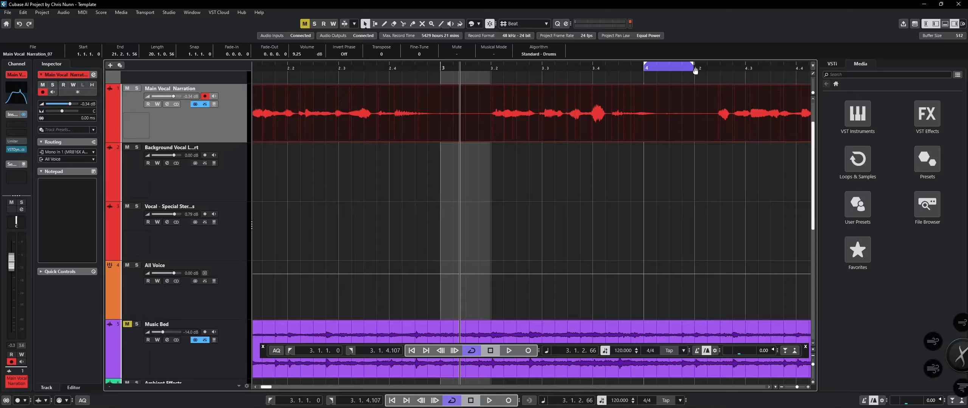
{"action": "mouse_move", "coordinate": [706, 68]}
{"action": "left_mouse_down"}
{"action": "mouse_move", "coordinate": [737, 68]}
{"action": "mouse_move", "coordinate": [697, 68]}
{"action": "left_mouse_up"}
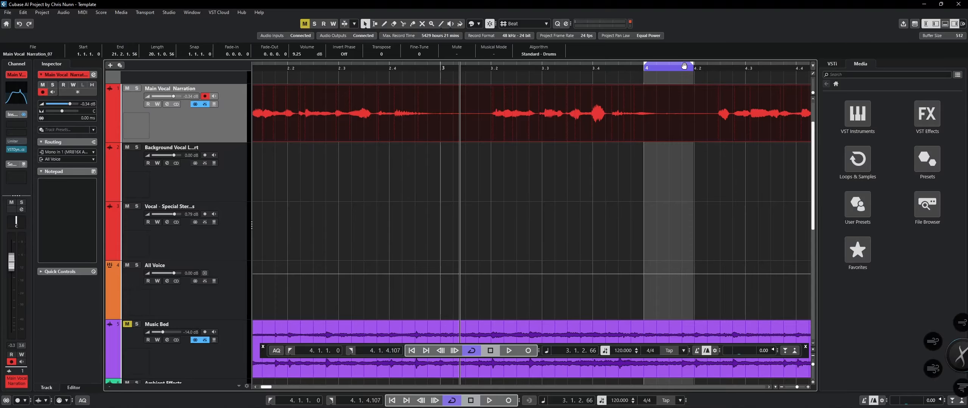
{"action": "key", "text": "KP_1"}
{"action": "key", "text": "space"}
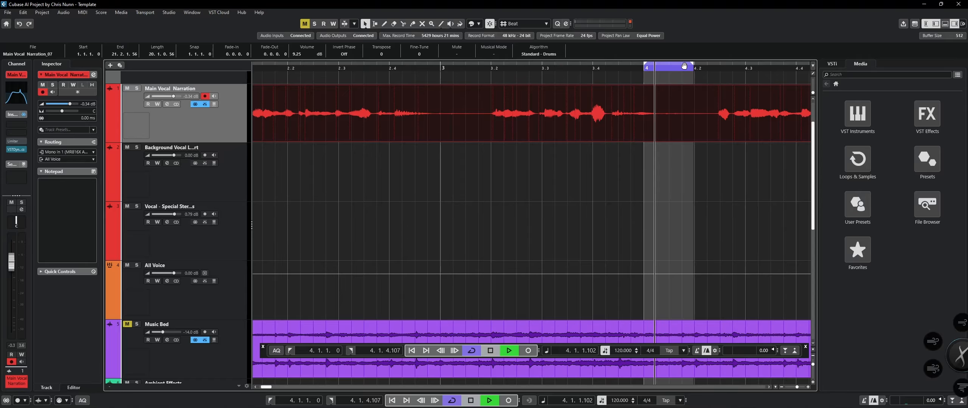
{"action": "key", "text": "space"}
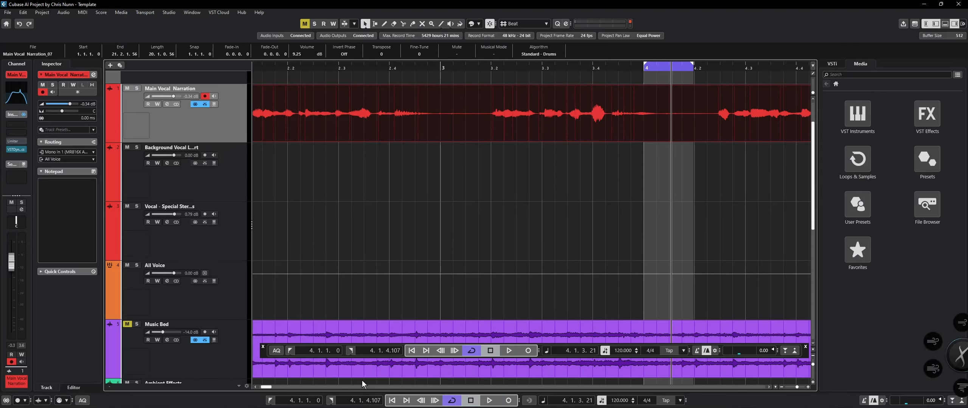
Extend the loop end to bar 7, start playback, and move the loop start to 6.3.1.0.
{"action": "left_click", "coordinate": [784, 388]}
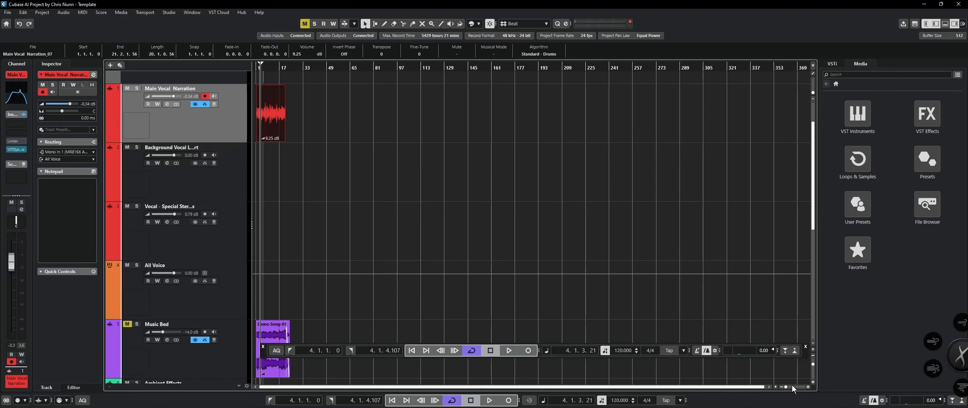
{"action": "left_click_drag", "start_coordinate": [786, 390], "coordinate": [795, 390]}
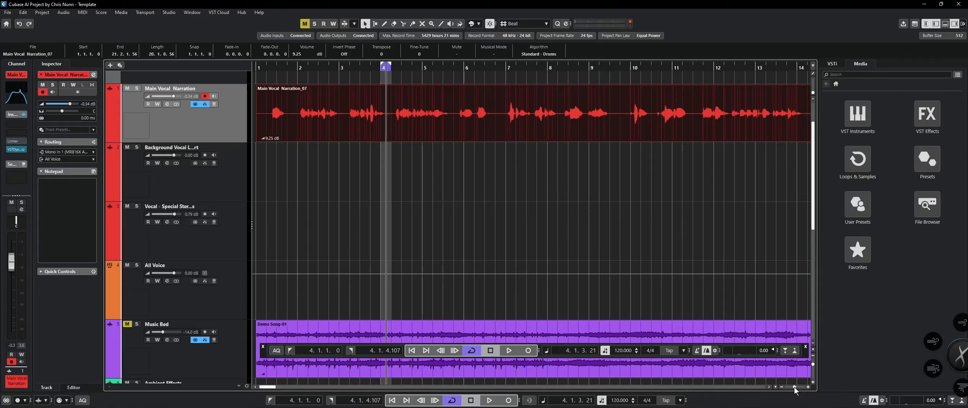
{"action": "left_click_drag", "start_coordinate": [391, 66], "coordinate": [516, 95]}
{"action": "key", "text": "space"}
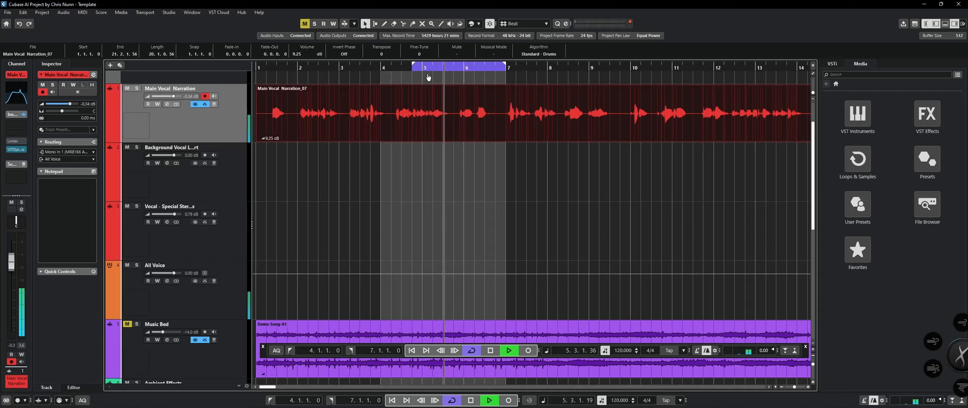
{"action": "left_click_drag", "start_coordinate": [483, 88], "coordinate": [486, 88]}
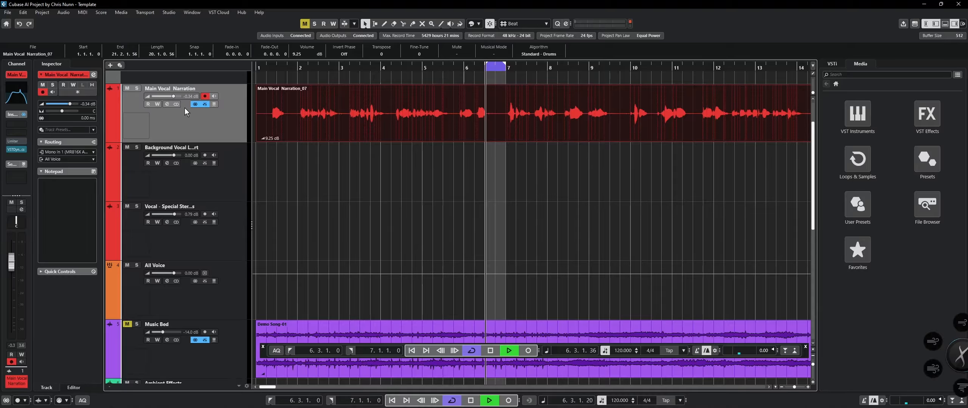
Compare the narration channel's equalizer bypassed and active from its channel settings during loop playback, then close the settings.
{"action": "left_click", "coordinate": [166, 105]}
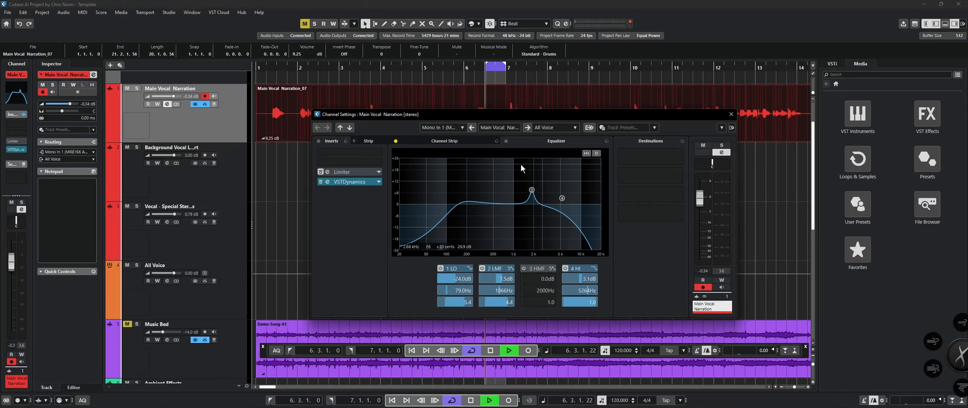
{"action": "left_click", "coordinate": [506, 143]}
{"action": "left_click", "coordinate": [505, 142]}
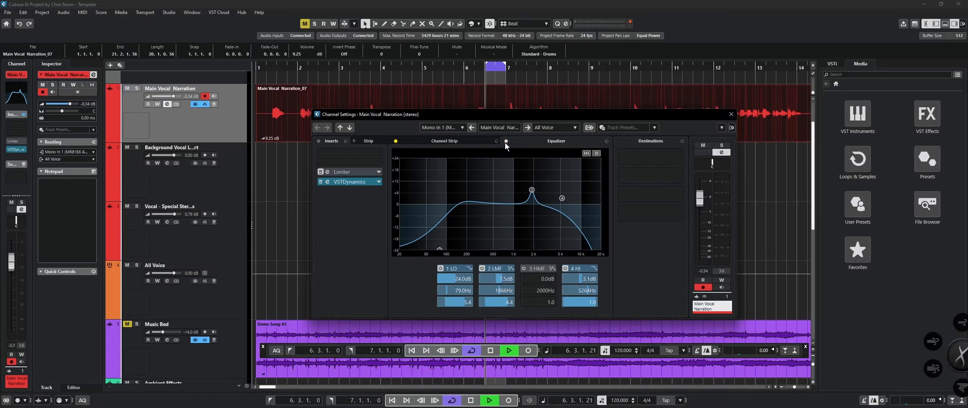
{"action": "left_click", "coordinate": [505, 142]}
{"action": "left_click", "coordinate": [505, 142]}
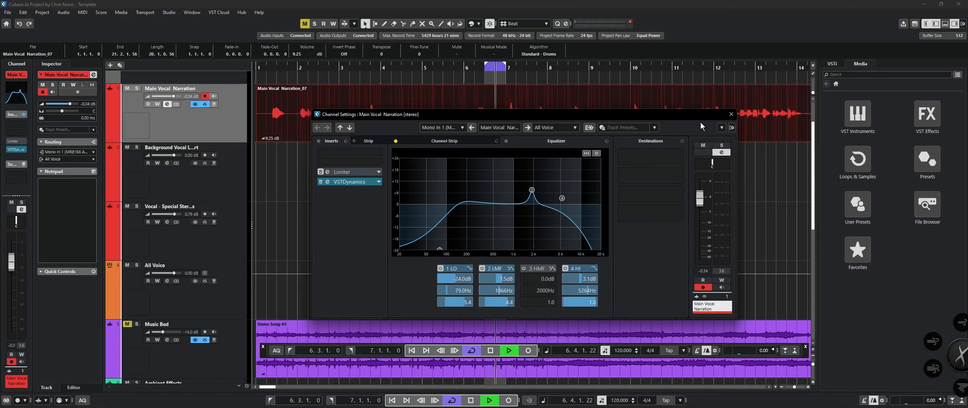
{"action": "left_click", "coordinate": [731, 114]}
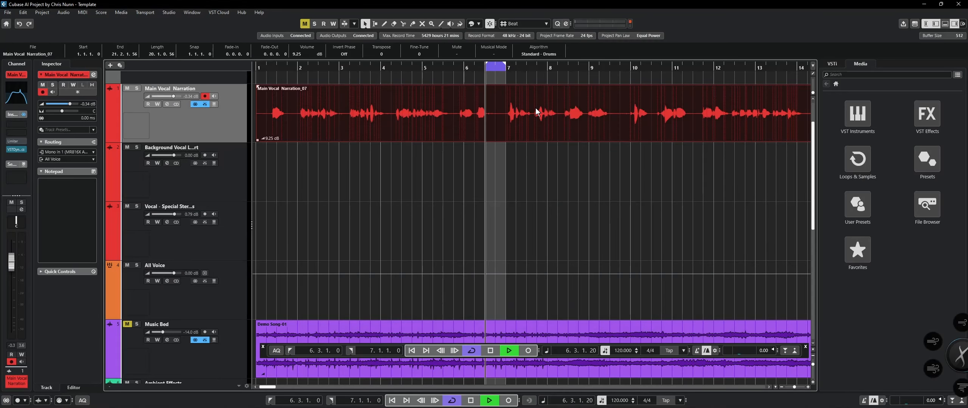
Loop 5.4.1.0 to 7.1.1.0 and compare the narration with its equalizer bypassed and active, ending with it active and playback stopped.
{"action": "scroll", "coordinate": [535, 107], "scroll_direction": "up", "scroll_amount": 8}
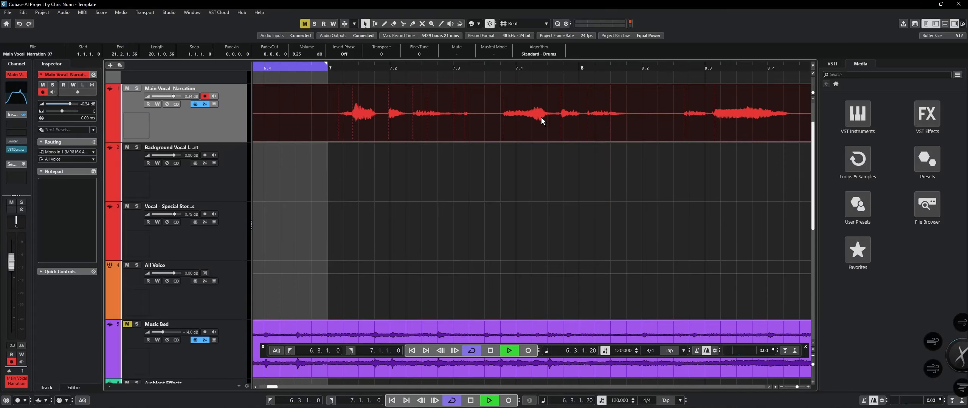
{"action": "scroll", "coordinate": [541, 117], "scroll_direction": "down", "scroll_amount": 10}
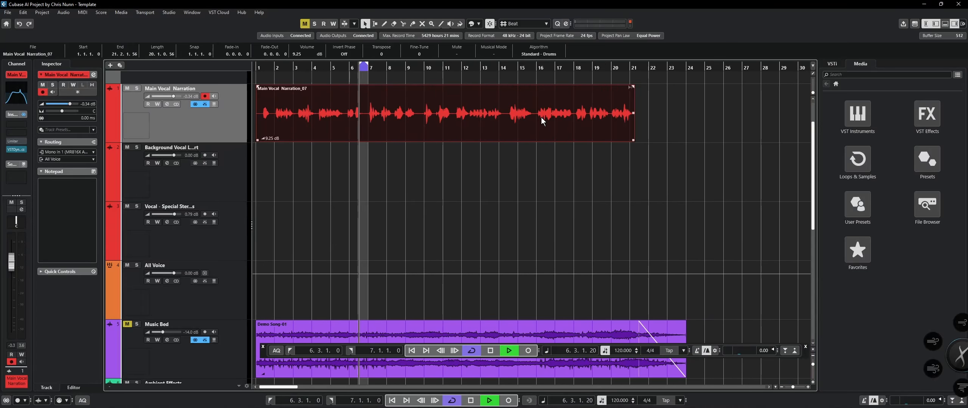
{"action": "left_click", "coordinate": [205, 105]}
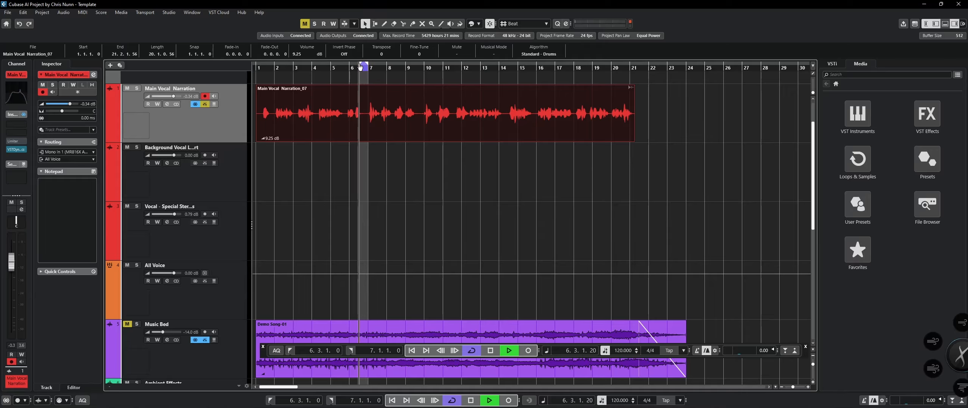
{"action": "left_click_drag", "start_coordinate": [359, 65], "coordinate": [344, 66]}
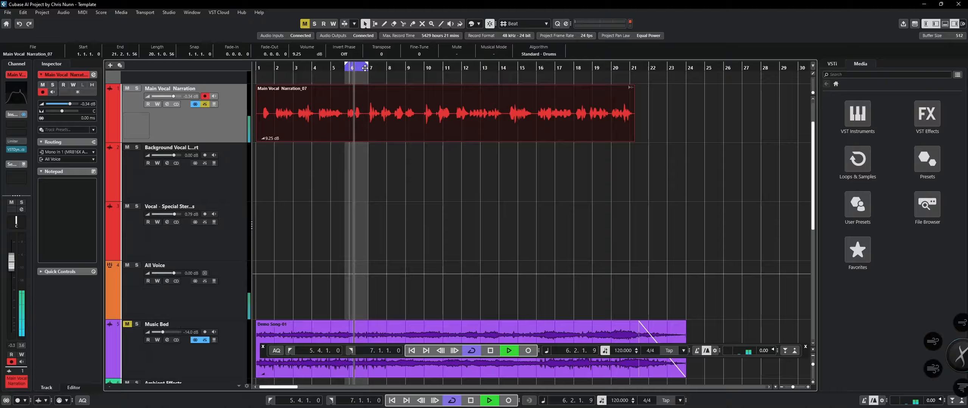
{"action": "left_click", "coordinate": [206, 104]}
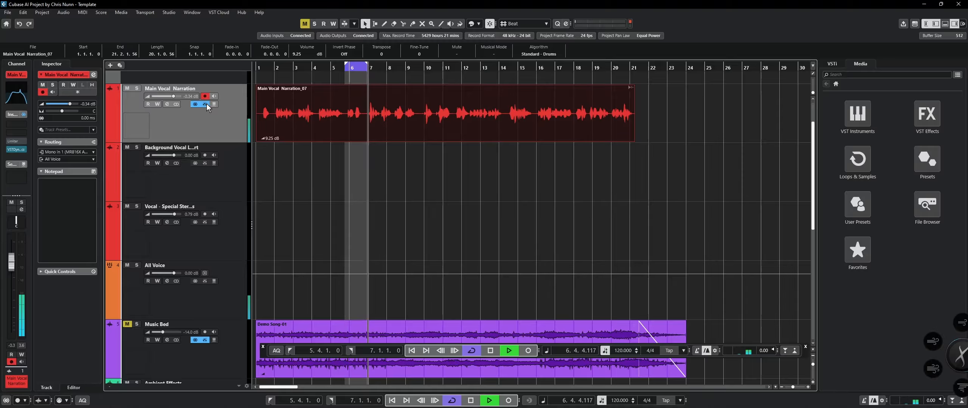
{"action": "left_click", "coordinate": [206, 104]}
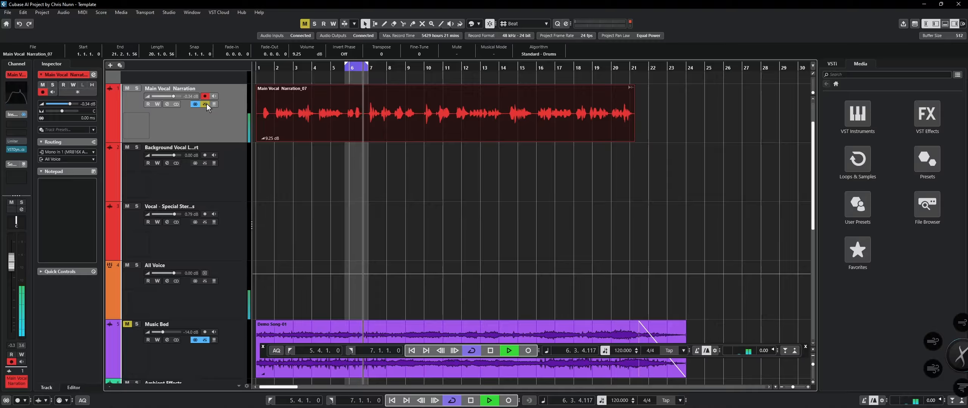
{"action": "left_click", "coordinate": [207, 104]}
{"action": "key", "text": "space"}
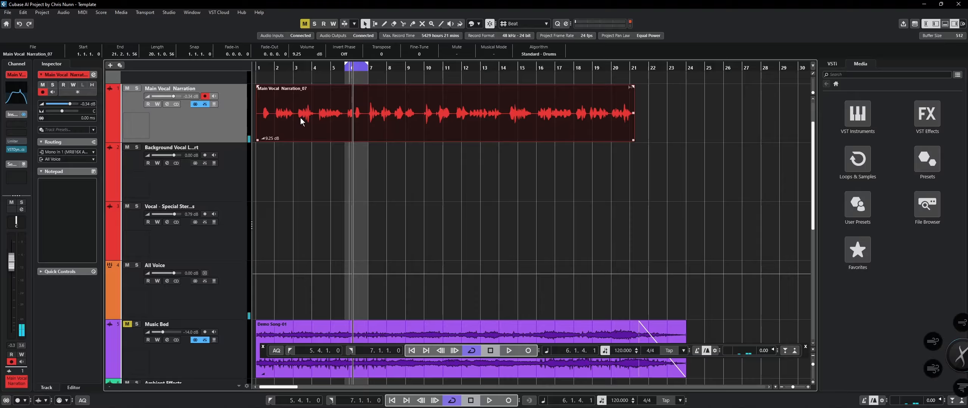
Open VSTDynamics on the Main Vocal Narration channel and compare its gate off and on during loop playback, ending with playback stopped.
{"action": "left_click", "coordinate": [168, 104]}
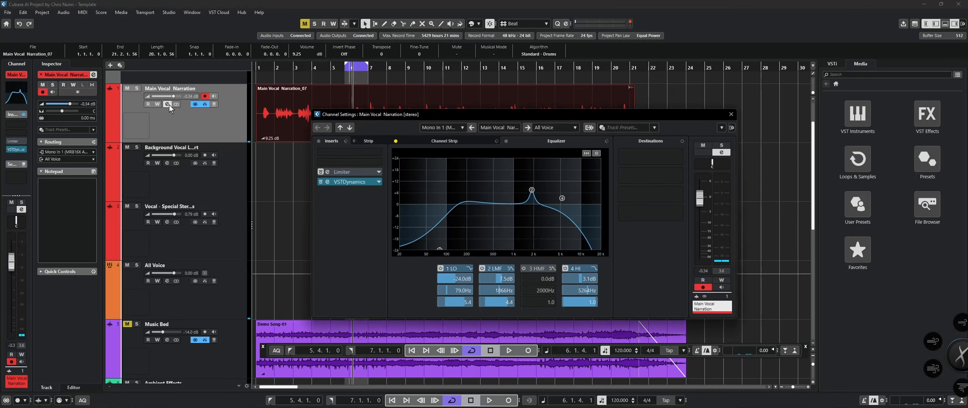
{"action": "left_click", "coordinate": [327, 182]}
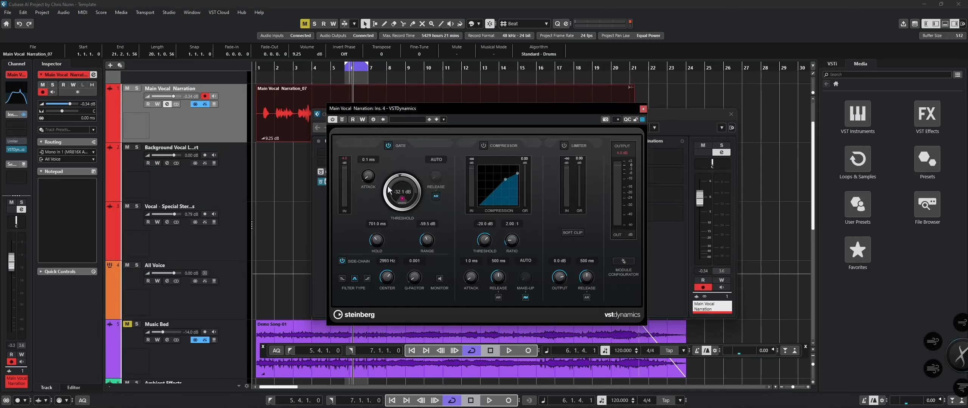
{"action": "key", "text": "space"}
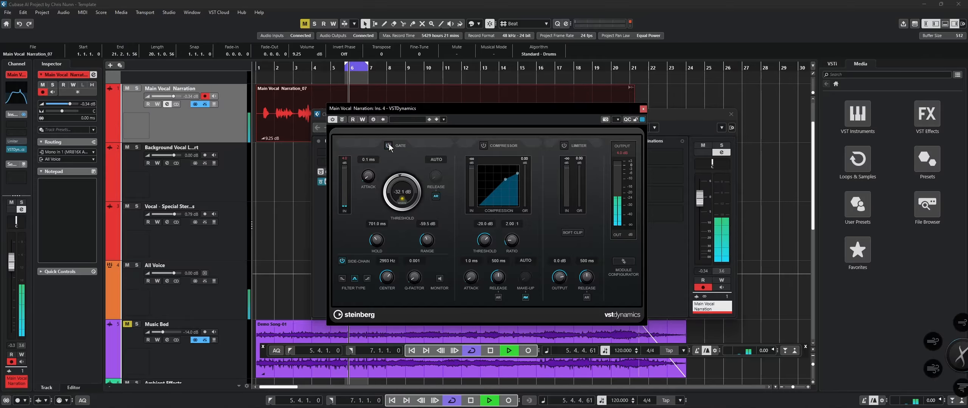
{"action": "left_click", "coordinate": [389, 145]}
{"action": "key", "text": "space"}
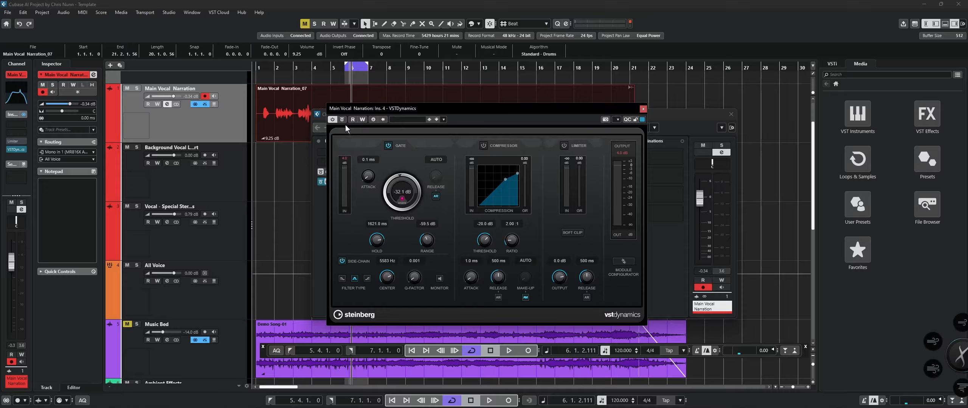
During loop playback, monitor the gate's side-chain while setting its Q-factor to 3.151 and sweeping its center to 4004 Hz, ending with monitoring off.
{"action": "key", "text": "space"}
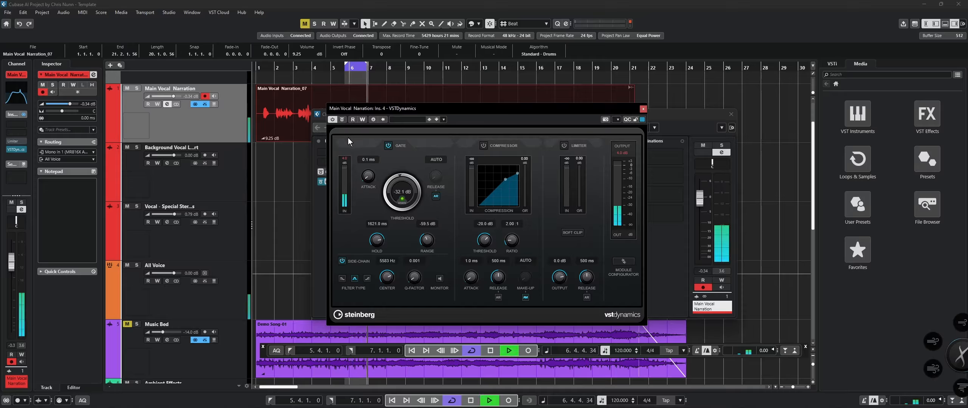
{"action": "left_click_drag", "start_coordinate": [389, 280], "coordinate": [387, 288]}
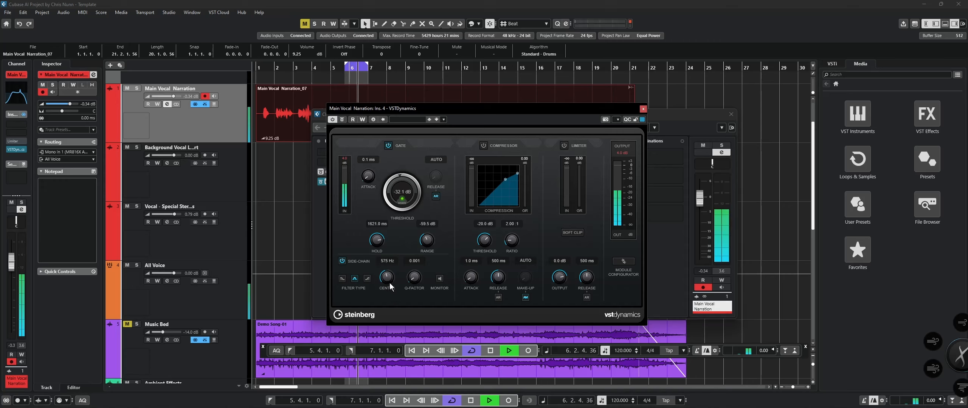
{"action": "left_click", "coordinate": [439, 280]}
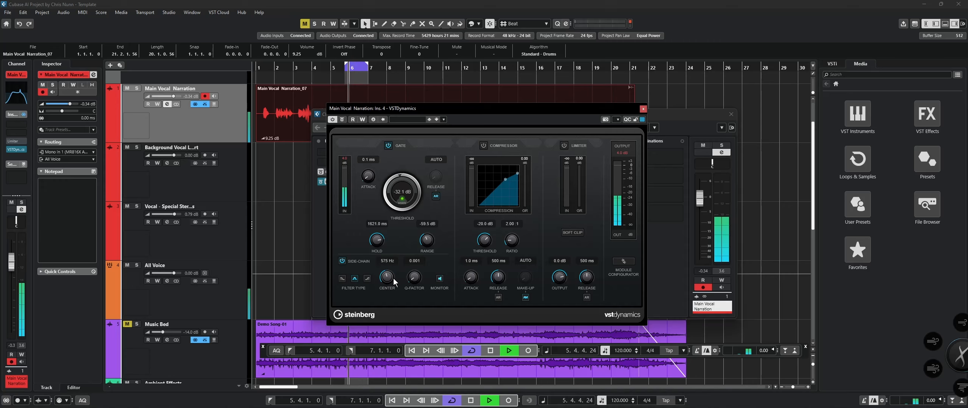
{"action": "left_click_drag", "start_coordinate": [390, 288], "coordinate": [387, 255]}
{"action": "left_click_drag", "start_coordinate": [414, 278], "coordinate": [388, 294]}
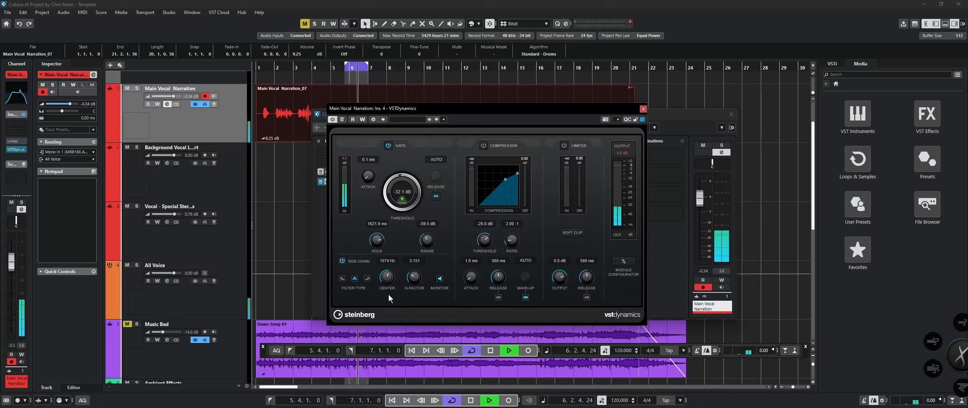
{"action": "mouse_move", "coordinate": [388, 295]}
{"action": "left_mouse_down"}
{"action": "mouse_move", "coordinate": [386, 303]}
{"action": "mouse_move", "coordinate": [389, 284]}
{"action": "left_mouse_up"}
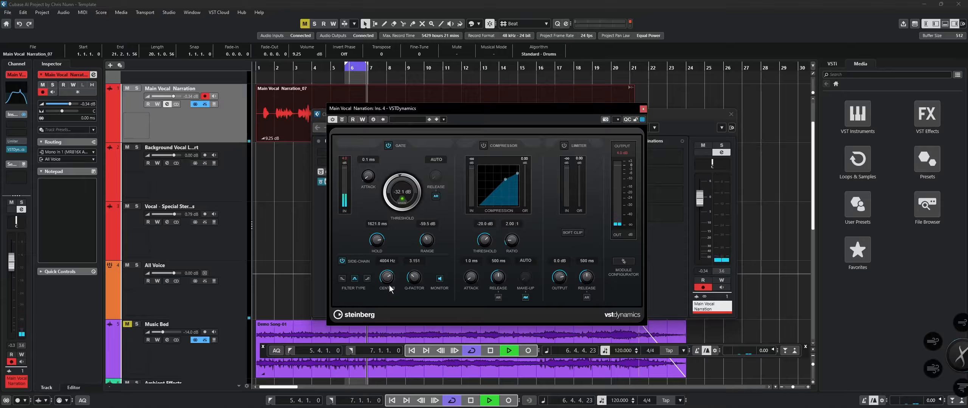
{"action": "left_click", "coordinate": [437, 280]}
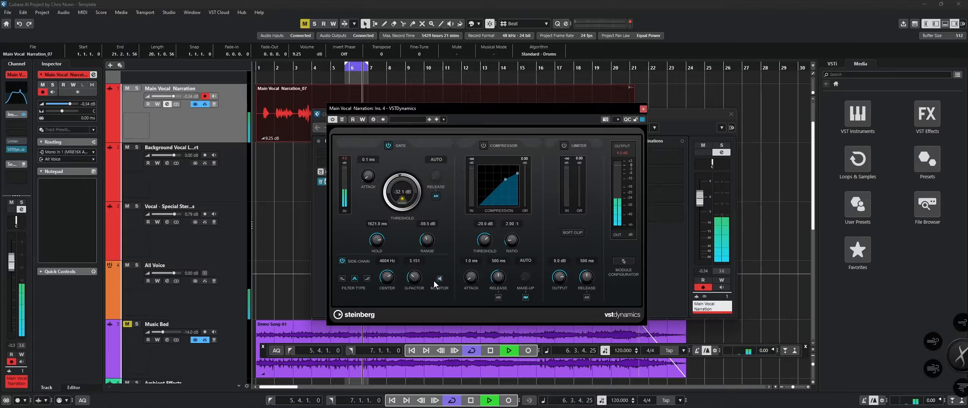
Lower the gate's side-chain center to about 86 Hz and its hold to 361.0 ms during playback.
{"action": "left_click_drag", "start_coordinate": [387, 275], "coordinate": [390, 299]}
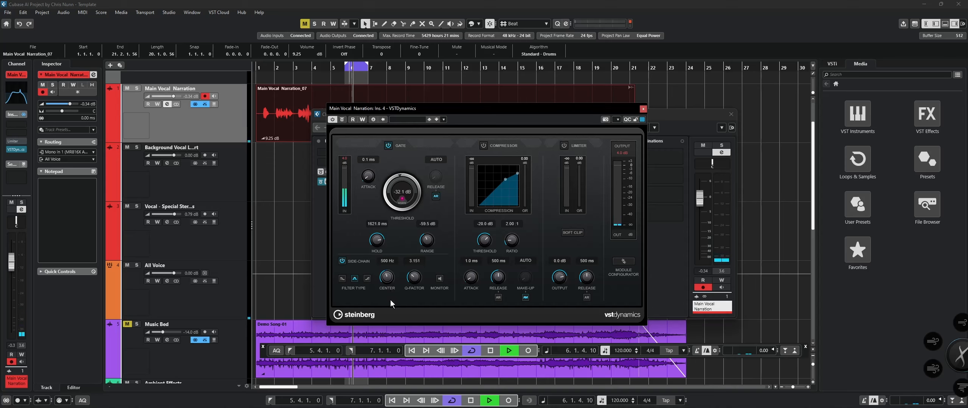
{"action": "scroll", "coordinate": [389, 283], "scroll_direction": "down", "scroll_amount": 10}
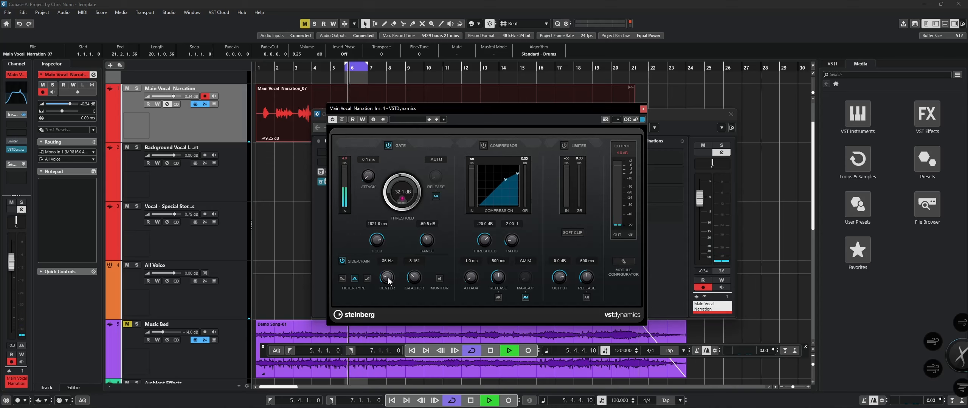
{"action": "left_click_drag", "start_coordinate": [379, 241], "coordinate": [381, 273]}
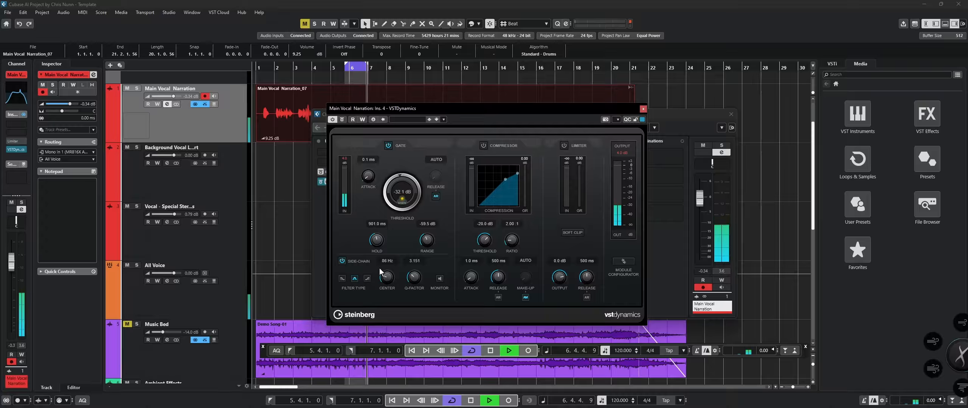
{"action": "left_click_drag", "start_coordinate": [378, 245], "coordinate": [379, 262]}
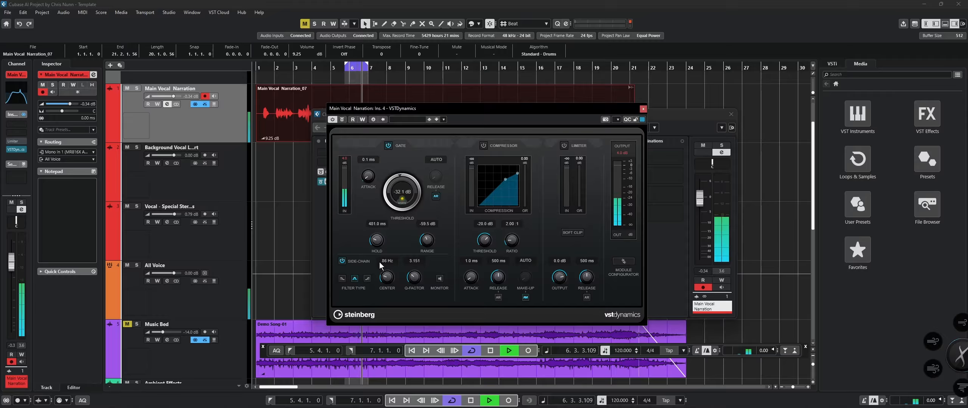
{"action": "scroll", "coordinate": [378, 242], "scroll_direction": "down", "scroll_amount": 3}
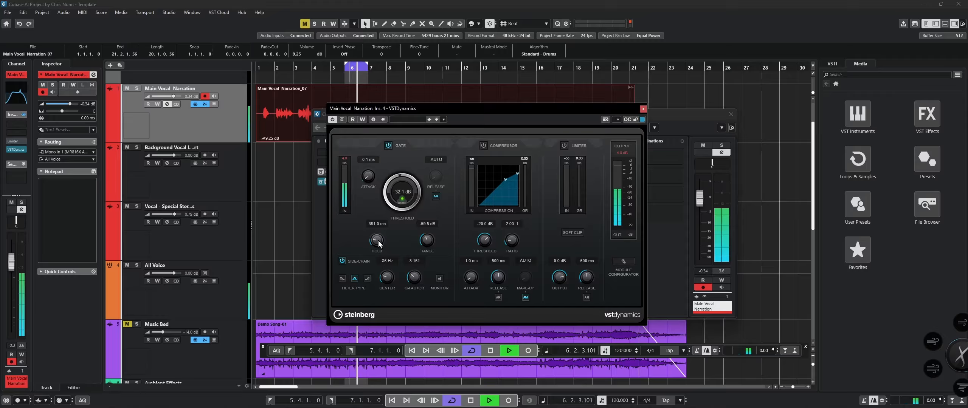
{"action": "scroll", "coordinate": [378, 243], "scroll_direction": "down", "scroll_amount": 1}
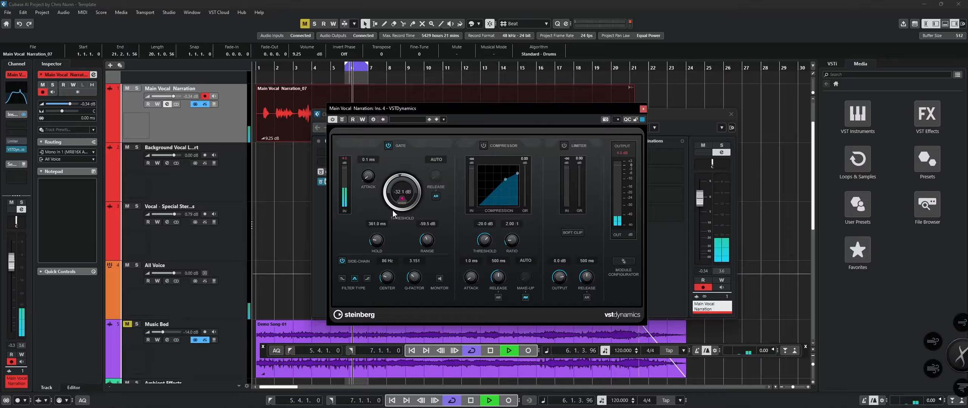
Set the gate's threshold to -40.5 dB and attack to 75.5 ms, with the side-chain center at 240 Hz.
{"action": "mouse_move", "coordinate": [393, 210]}
{"action": "left_mouse_down"}
{"action": "mouse_move", "coordinate": [392, 199]}
{"action": "mouse_move", "coordinate": [390, 220]}
{"action": "left_mouse_up"}
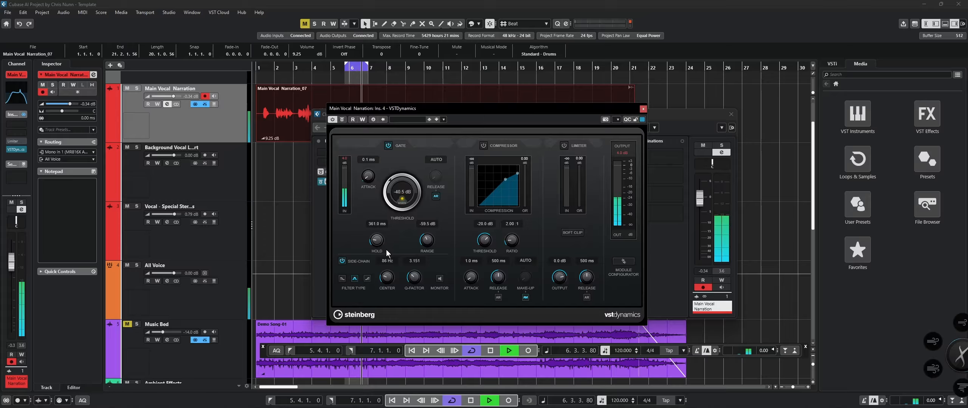
{"action": "mouse_move", "coordinate": [388, 278]}
{"action": "left_mouse_down"}
{"action": "mouse_move", "coordinate": [388, 245]}
{"action": "mouse_move", "coordinate": [388, 287]}
{"action": "left_mouse_up"}
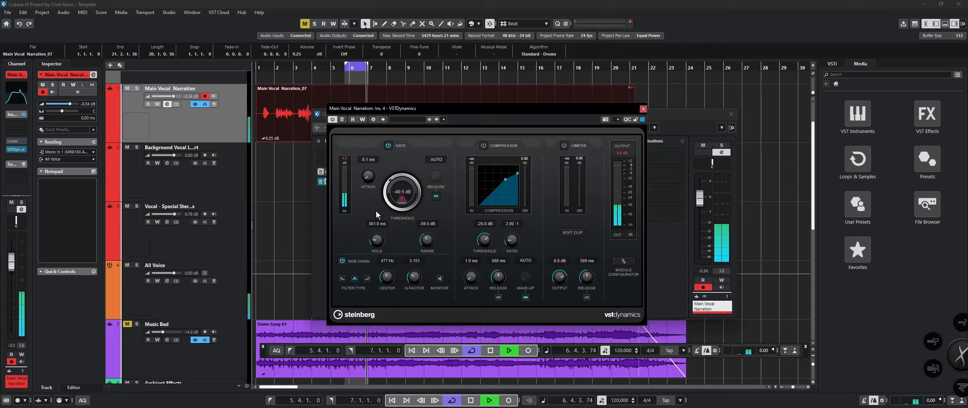
{"action": "left_click_drag", "start_coordinate": [367, 176], "coordinate": [387, 140]}
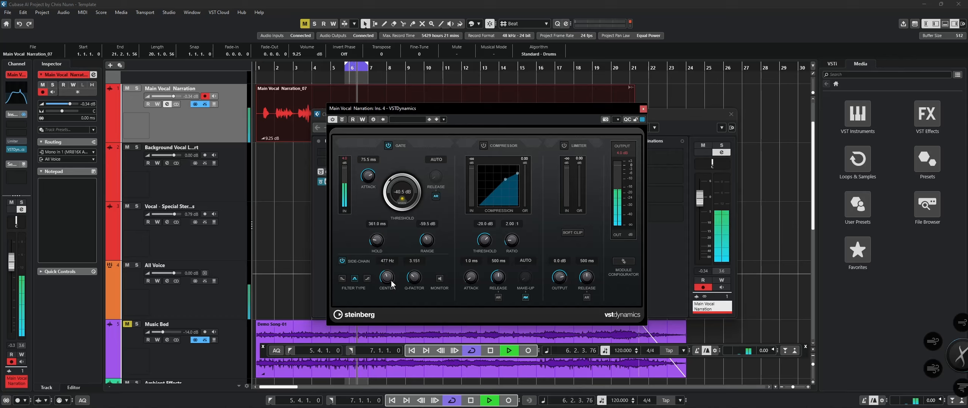
{"action": "left_click_drag", "start_coordinate": [391, 281], "coordinate": [390, 285]}
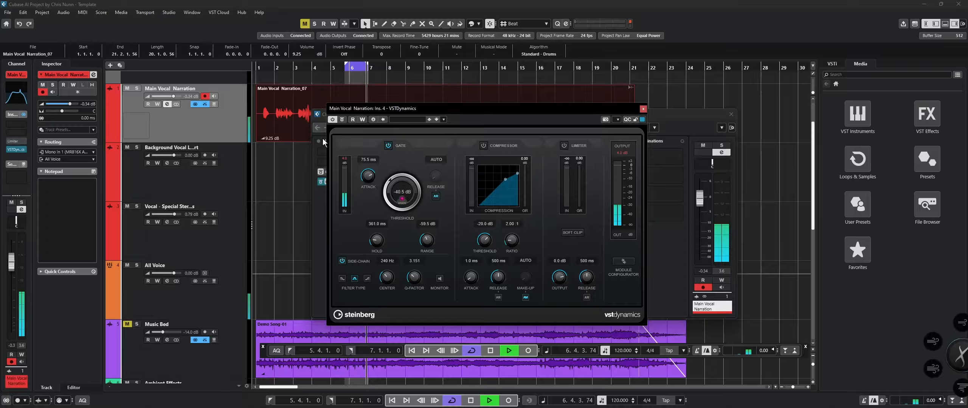
Compare the narration with its inserts bypassed and active, leave them bypassed, stop playback, and close the plug-in and channel settings.
{"action": "left_click", "coordinate": [341, 120]}
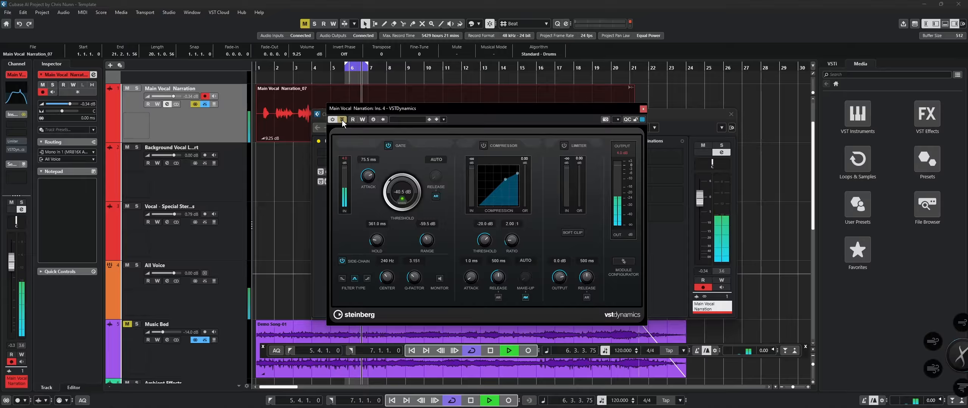
{"action": "left_click", "coordinate": [342, 120]}
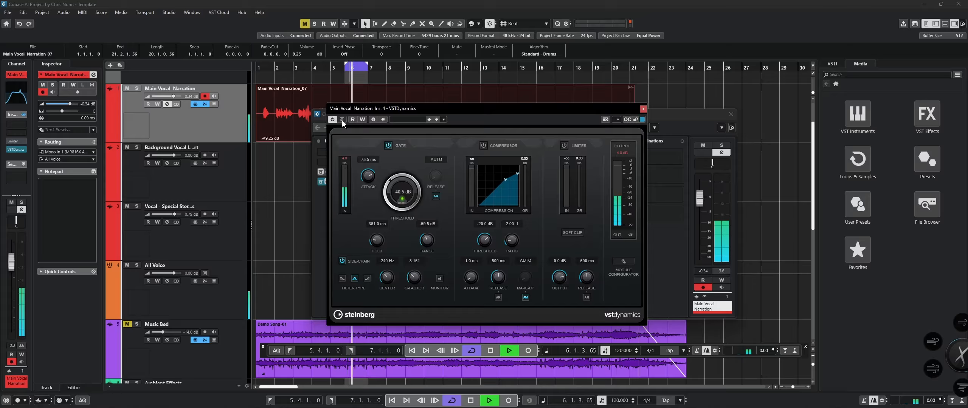
{"action": "left_click", "coordinate": [341, 119]}
{"action": "key", "text": "space"}
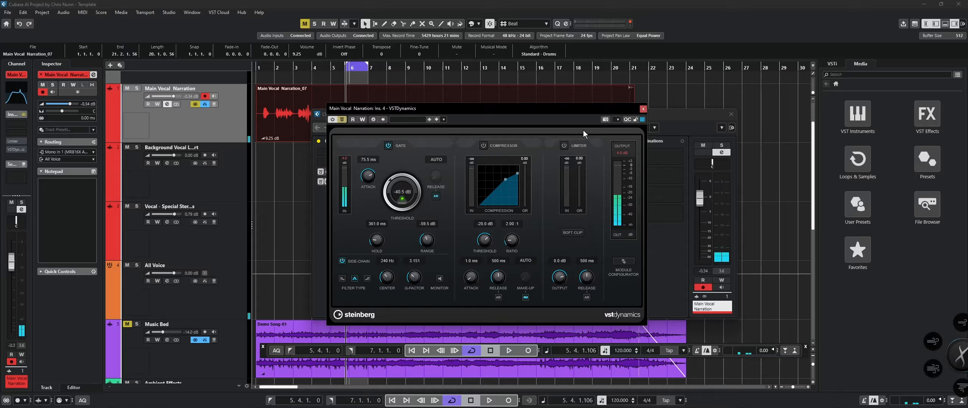
{"action": "left_click", "coordinate": [642, 109]}
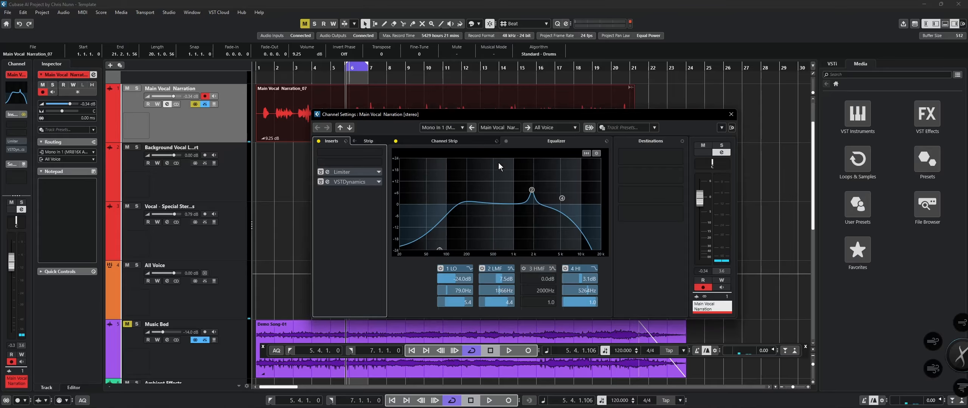
{"action": "left_click", "coordinate": [731, 115]}
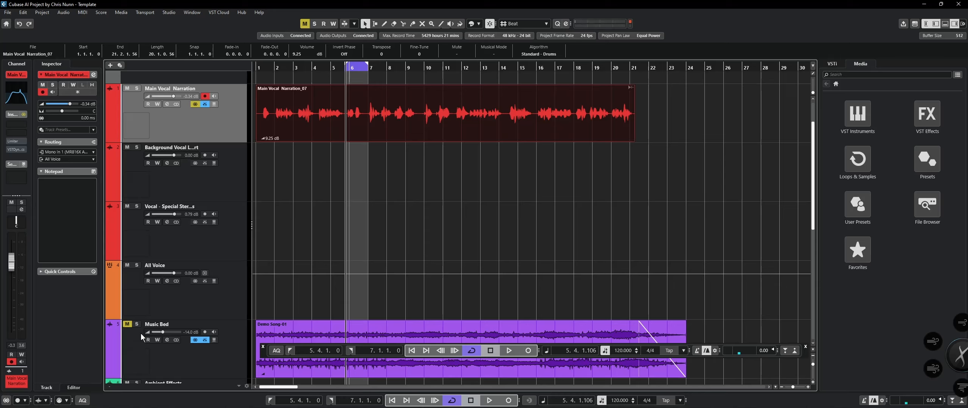
Unmute the Music Bed track and compare the narration's equalizer bypassed and active from its channel settings during loop playback.
{"action": "left_click", "coordinate": [127, 325]}
{"action": "key", "text": "space"}
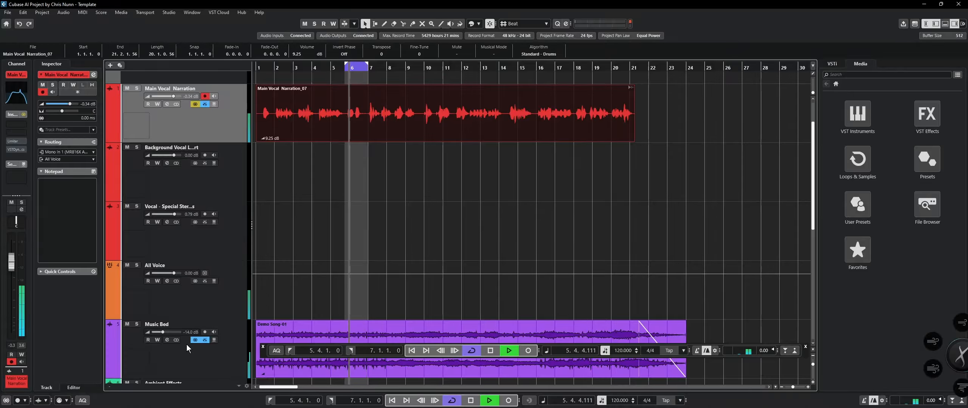
{"action": "left_click", "coordinate": [167, 104]}
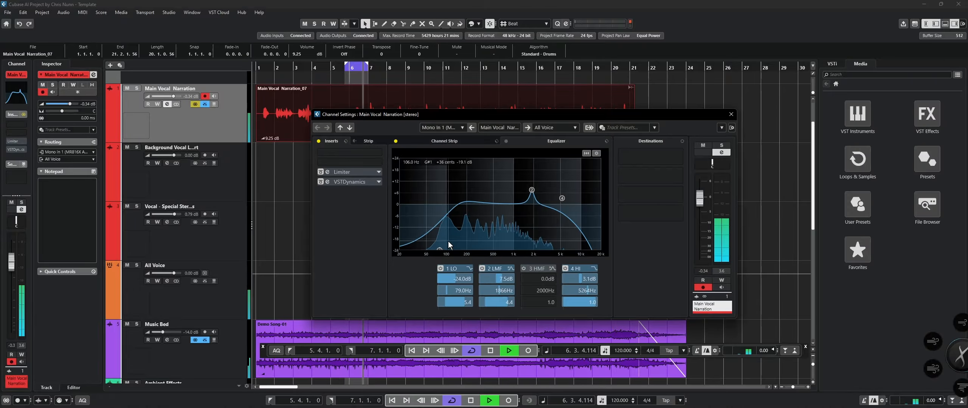
{"action": "left_click", "coordinate": [506, 141]}
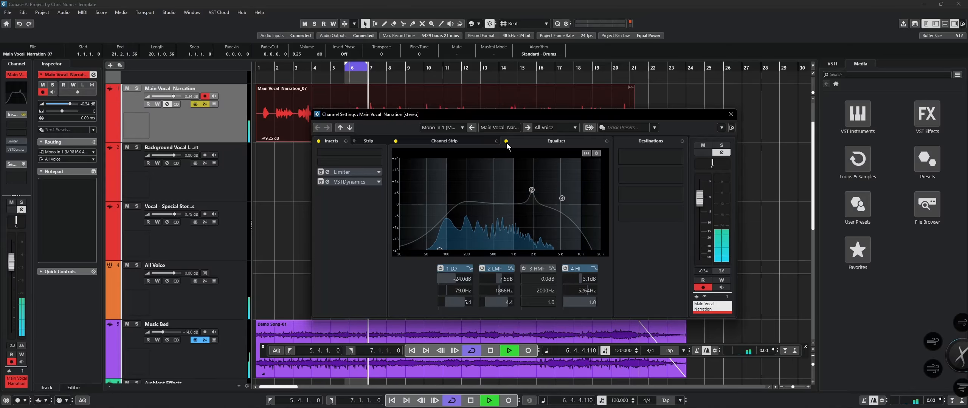
{"action": "left_click", "coordinate": [507, 141]}
Set the narration's equalizer bands to -23.6 dB at 58.6 Hz (LO), 3.9 dB at 1940 Hz (LMF), and 2.6 dB at 12543 Hz (HI).
{"action": "left_click_drag", "start_coordinate": [439, 248], "coordinate": [430, 249]}
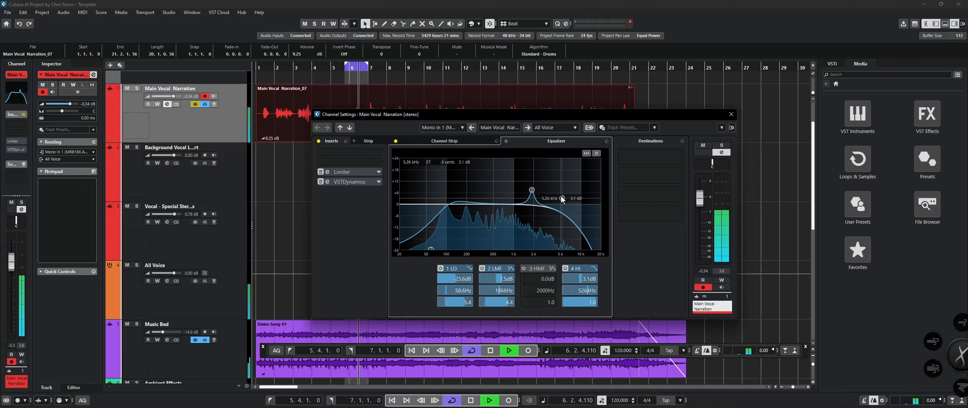
{"action": "left_click_drag", "start_coordinate": [563, 198], "coordinate": [587, 199]}
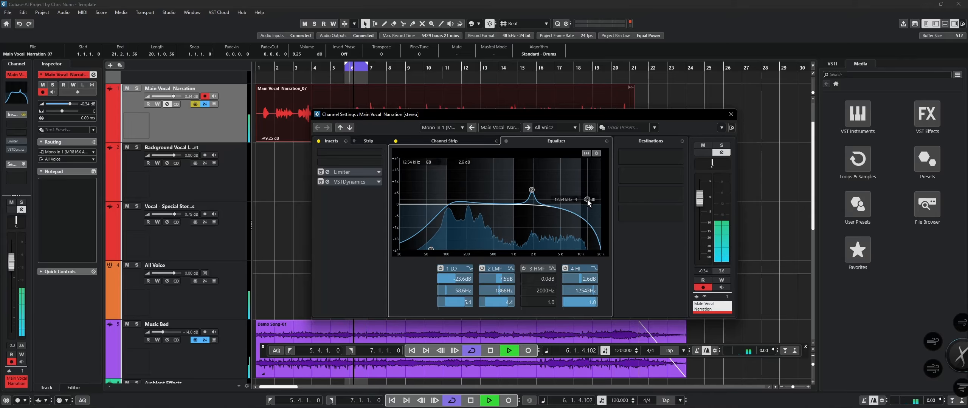
{"action": "left_click_drag", "start_coordinate": [531, 190], "coordinate": [533, 197]}
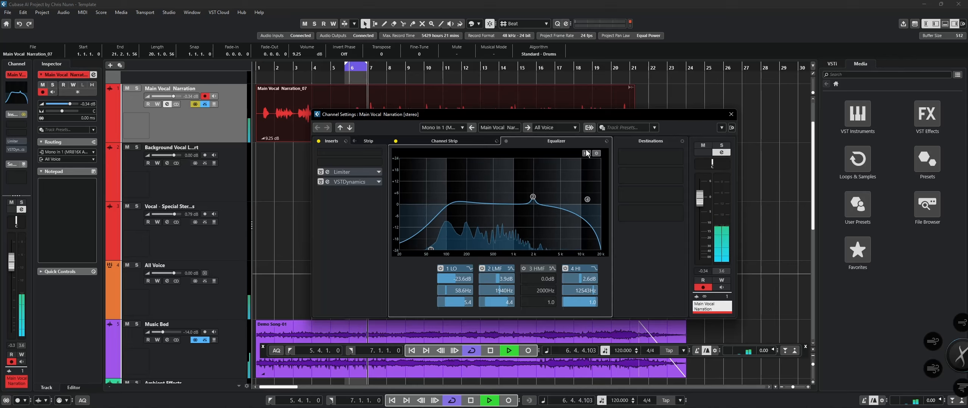
Listen to the narration with its equalizer bypassed, stop playback, reactivate the equalizer, and close the channel settings.
{"action": "left_click", "coordinate": [506, 141]}
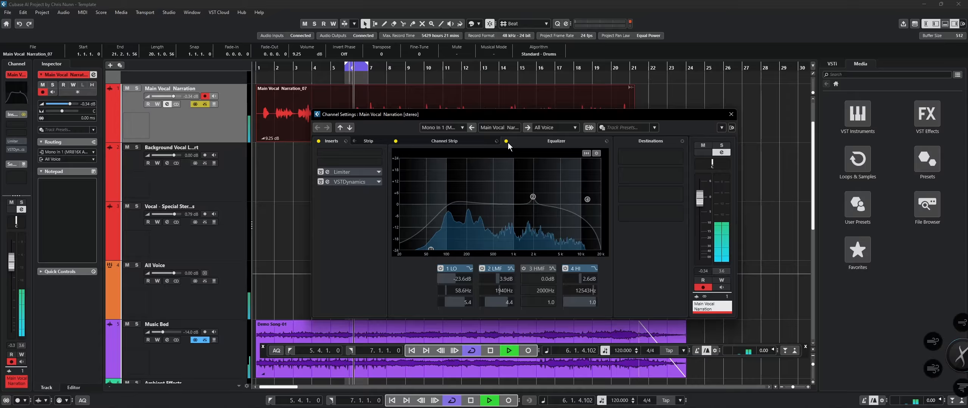
{"action": "key", "text": "space"}
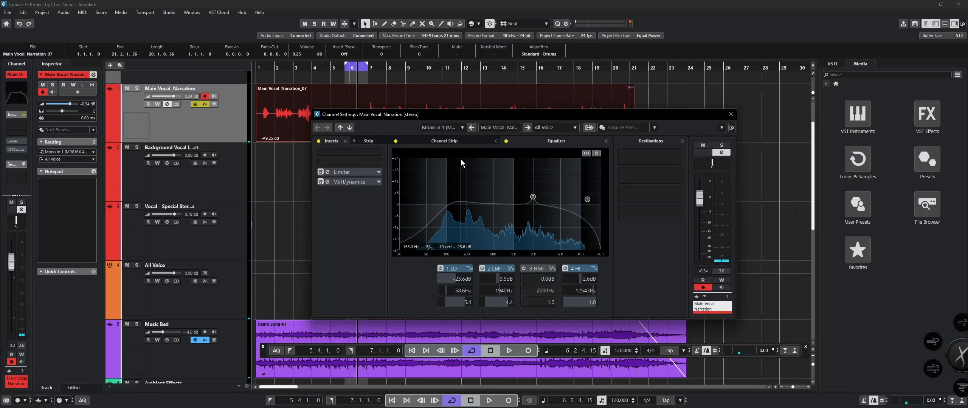
{"action": "left_click", "coordinate": [505, 141]}
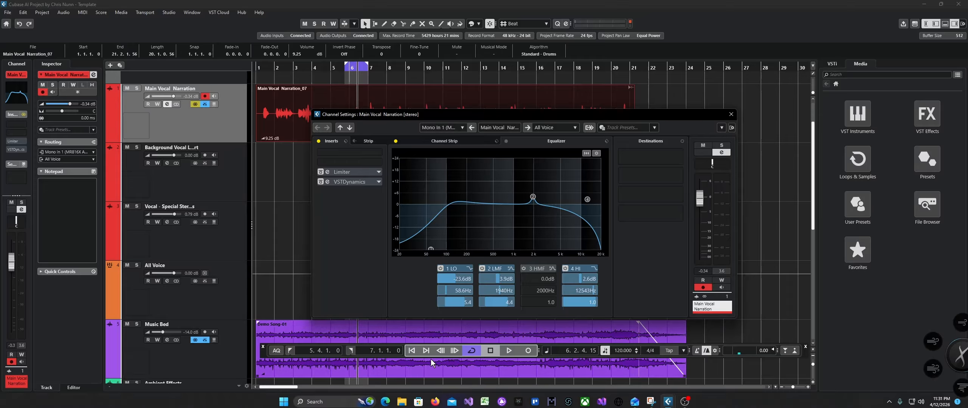
{"action": "left_click", "coordinate": [731, 114]}
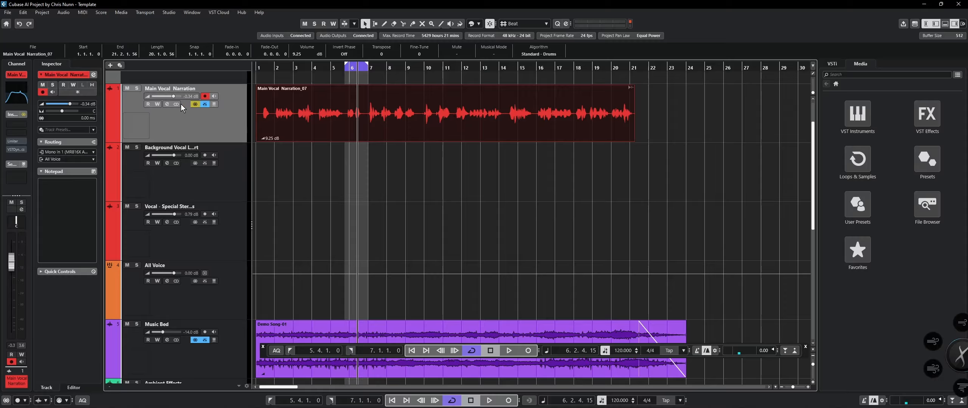
Adjust the gate's hold and range in the narration's VSTDynamics insert, and close the plug-in and channel settings.
{"action": "left_click", "coordinate": [166, 105]}
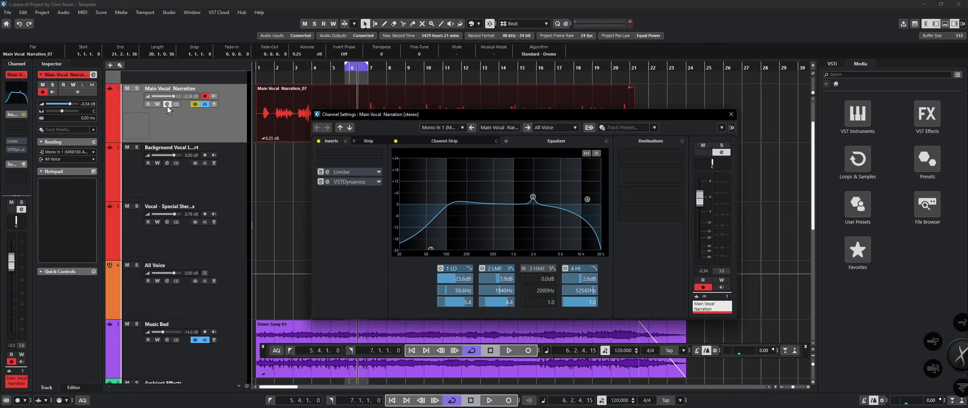
{"action": "left_click", "coordinate": [327, 182]}
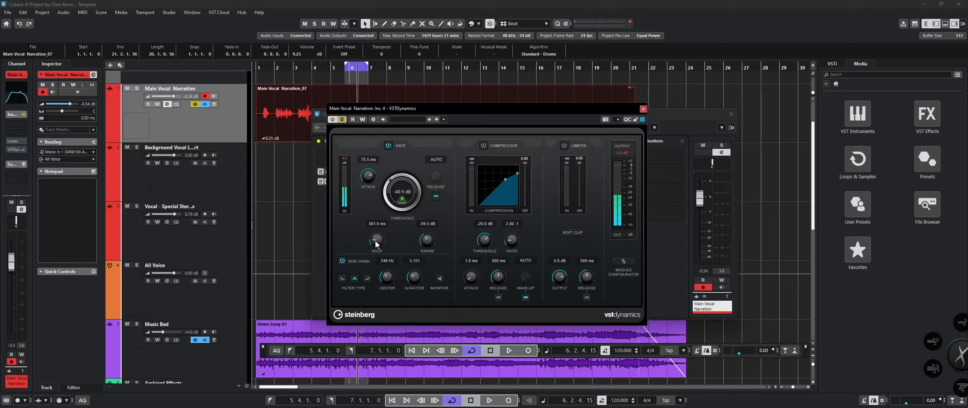
{"action": "left_click_drag", "start_coordinate": [376, 241], "coordinate": [369, 201]}
{"action": "left_click_drag", "start_coordinate": [425, 242], "coordinate": [426, 237]}
{"action": "scroll", "coordinate": [426, 239], "scroll_direction": "up", "scroll_amount": 2}
{"action": "left_click", "coordinate": [643, 109]}
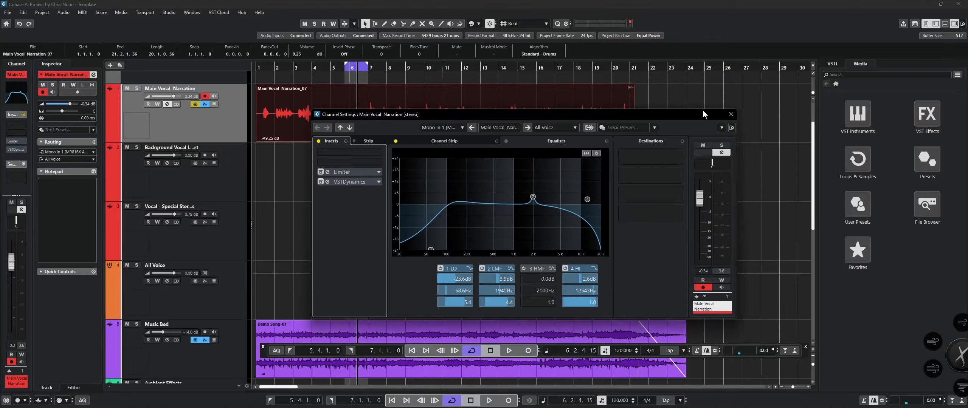
{"action": "left_click", "coordinate": [729, 114]}
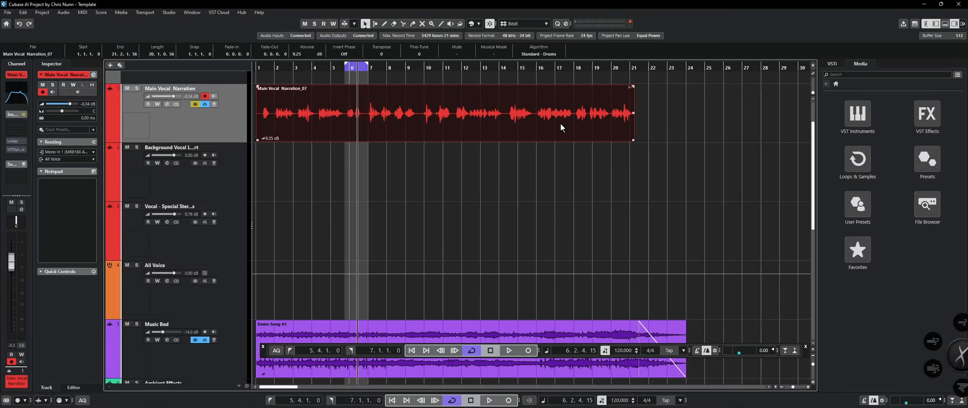
Reactivate the bypassed inserts on the Main Vocal Narration track and keep that track selected.
{"action": "left_click", "coordinate": [196, 105]}
{"action": "left_click", "coordinate": [227, 343]}
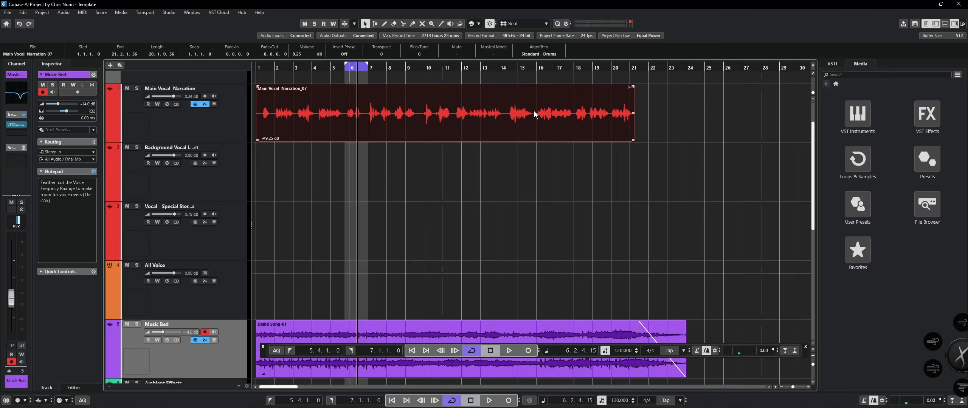
{"action": "left_click", "coordinate": [235, 127]}
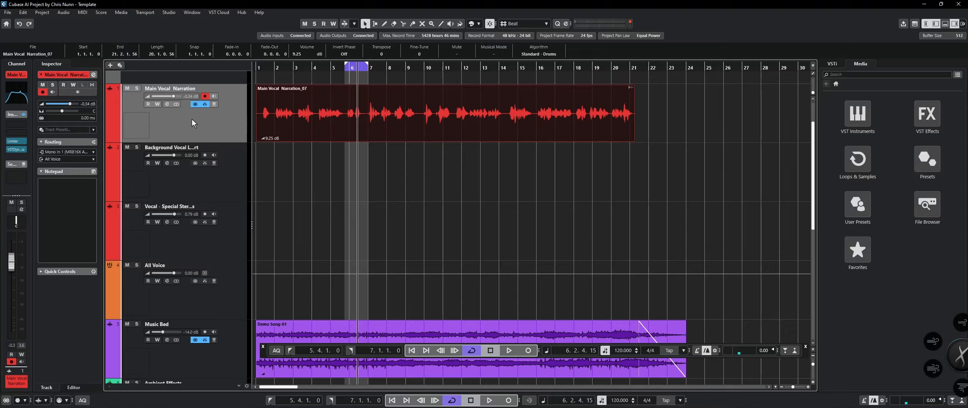
Start loop playback and extend the loop range back to begin at bar 2.
{"action": "left_click", "coordinate": [169, 104]}
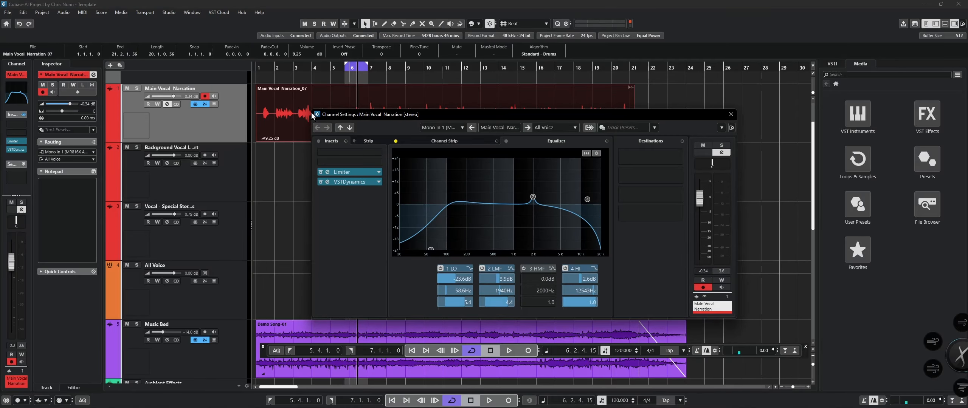
{"action": "key", "text": "space"}
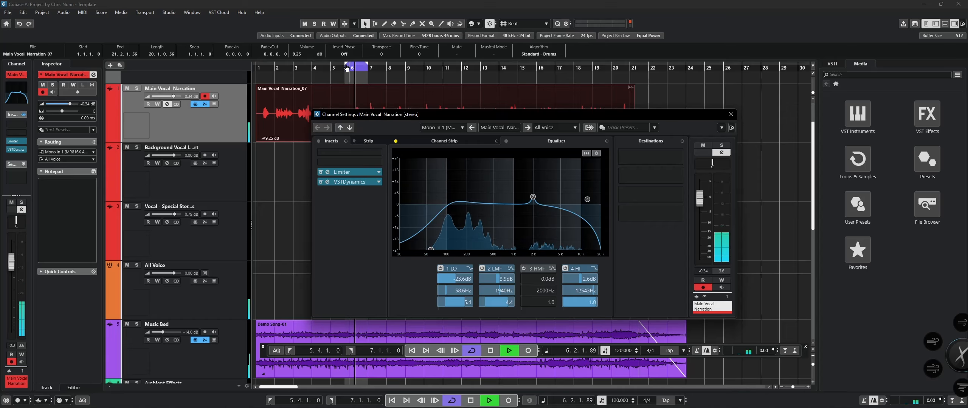
{"action": "left_click_drag", "start_coordinate": [346, 68], "coordinate": [275, 74]}
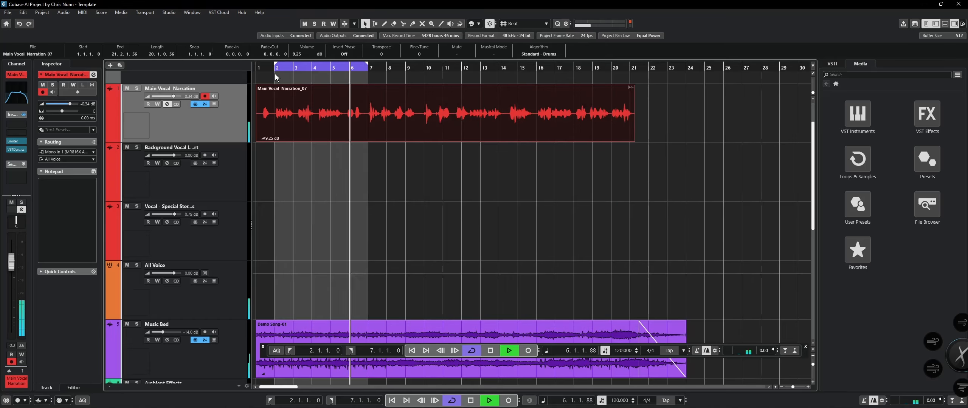
Set the narration's LO equalizer band to -20.7 dB at 37.3 Hz and the LMF band's Q to 1.5, and stop playback.
{"action": "left_click", "coordinate": [167, 103]}
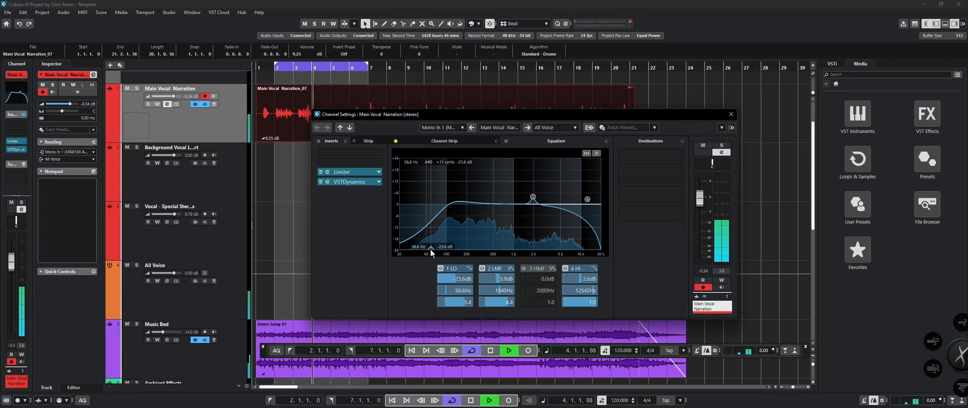
{"action": "left_click_drag", "start_coordinate": [430, 249], "coordinate": [417, 244]}
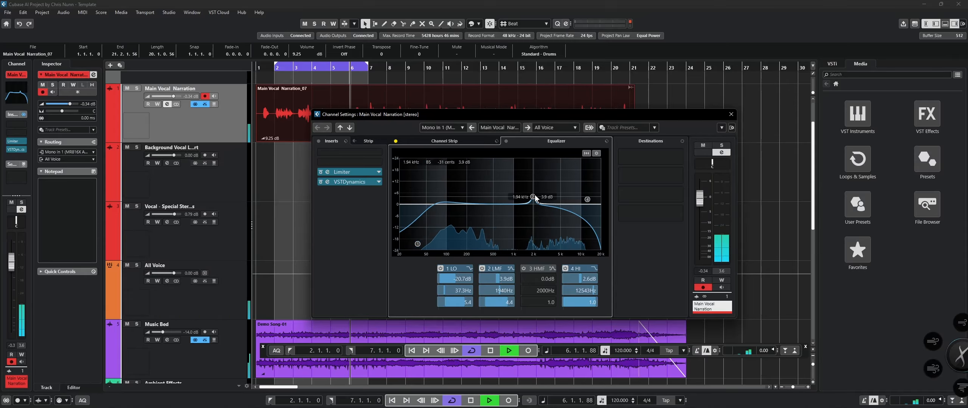
{"action": "left_click_drag", "start_coordinate": [494, 302], "coordinate": [509, 349]}
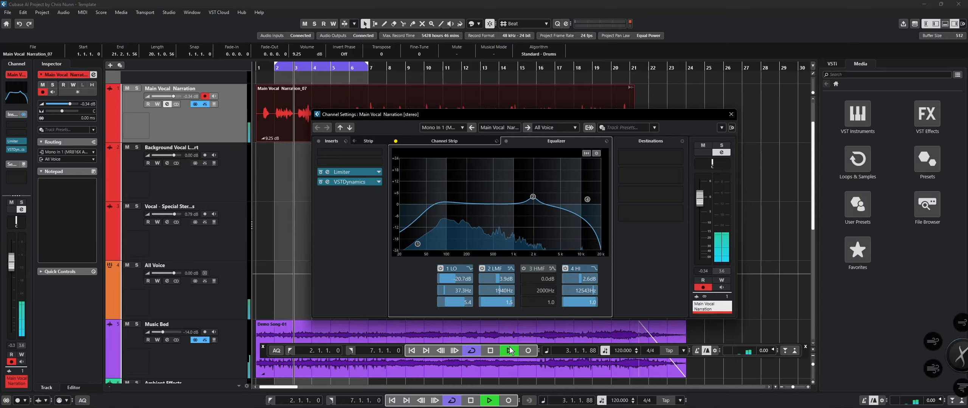
{"action": "left_click", "coordinate": [510, 350]}
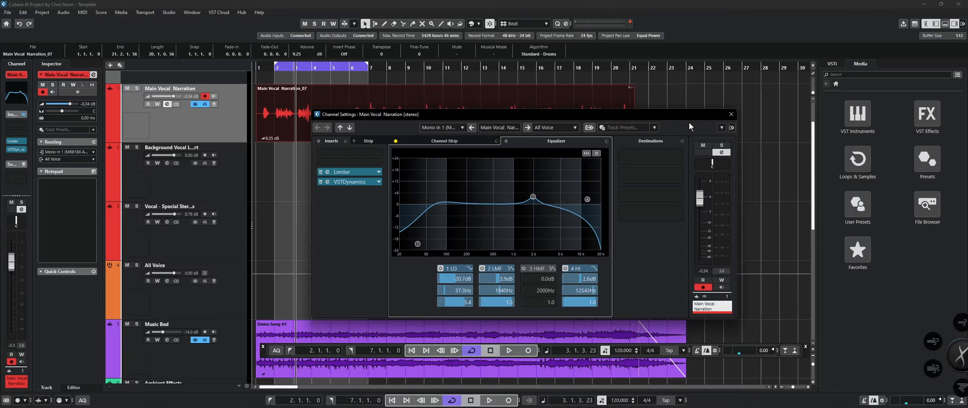
{"action": "left_click_drag", "start_coordinate": [698, 119], "coordinate": [736, 112]}
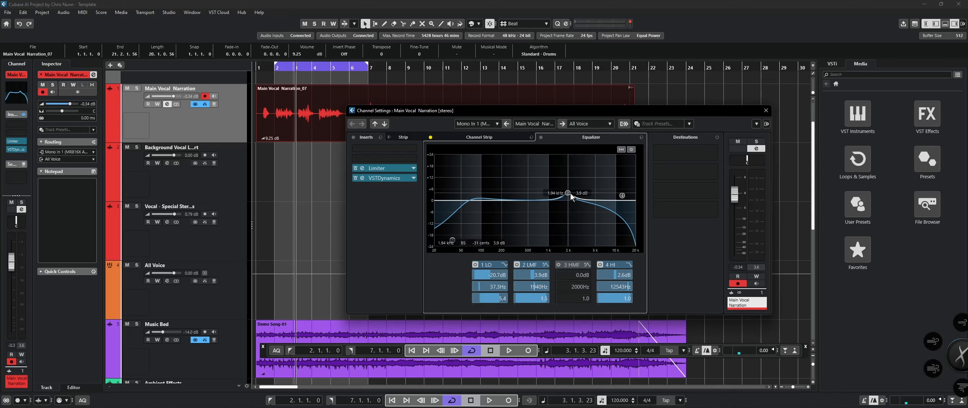
During loop playback, set the Music Bed's HMF equalizer band to -11.4 dB at 1727 Hz with a Q of 0.2.
{"action": "left_click", "coordinate": [234, 355]}
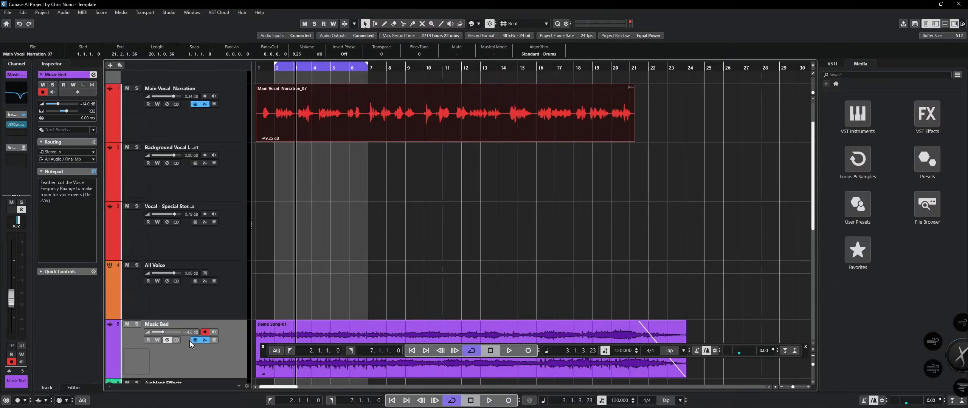
{"action": "left_click", "coordinate": [169, 339]}
{"action": "key", "text": "space"}
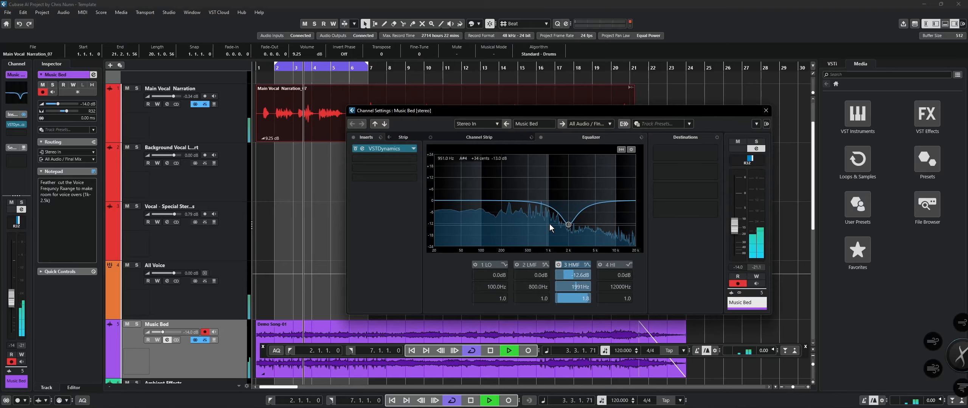
{"action": "mouse_move", "coordinate": [568, 224]}
{"action": "left_mouse_down"}
{"action": "mouse_move", "coordinate": [573, 195]}
{"action": "mouse_move", "coordinate": [563, 201]}
{"action": "mouse_move", "coordinate": [567, 225]}
{"action": "left_mouse_up"}
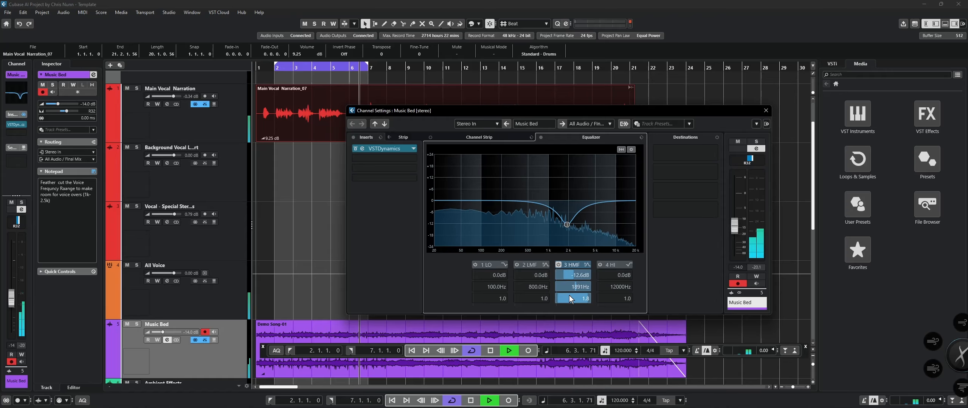
{"action": "left_click_drag", "start_coordinate": [569, 298], "coordinate": [573, 353]}
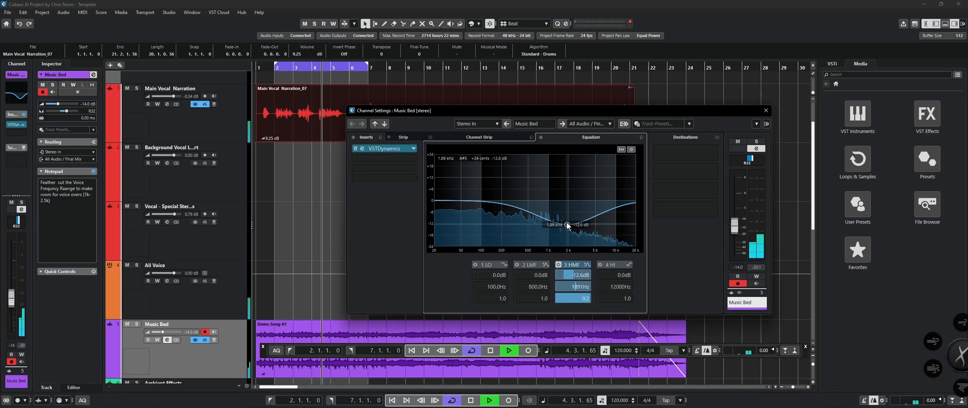
{"action": "left_click_drag", "start_coordinate": [567, 225], "coordinate": [565, 223]}
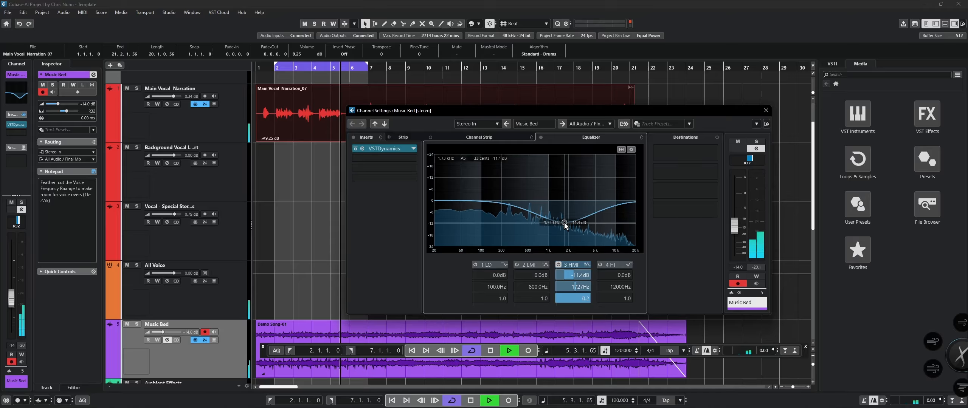
Compare the Music Bed's equalizer bypassed and active, leave it active, and stop playback.
{"action": "left_click", "coordinate": [541, 138]}
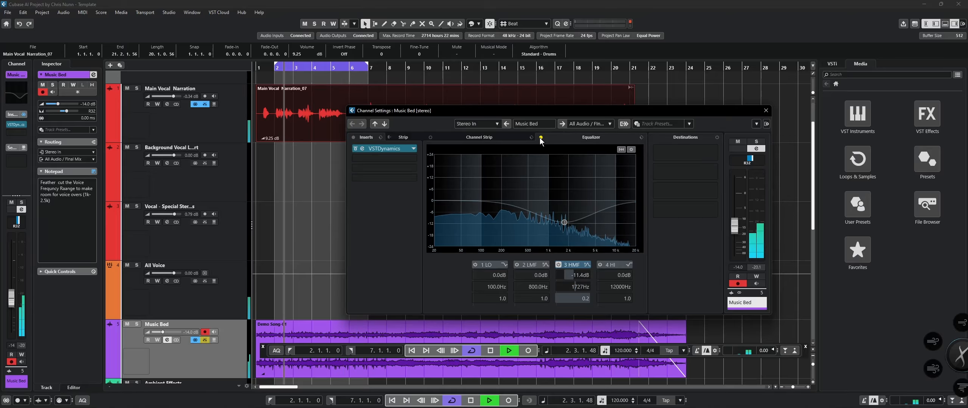
{"action": "left_click", "coordinate": [540, 137]}
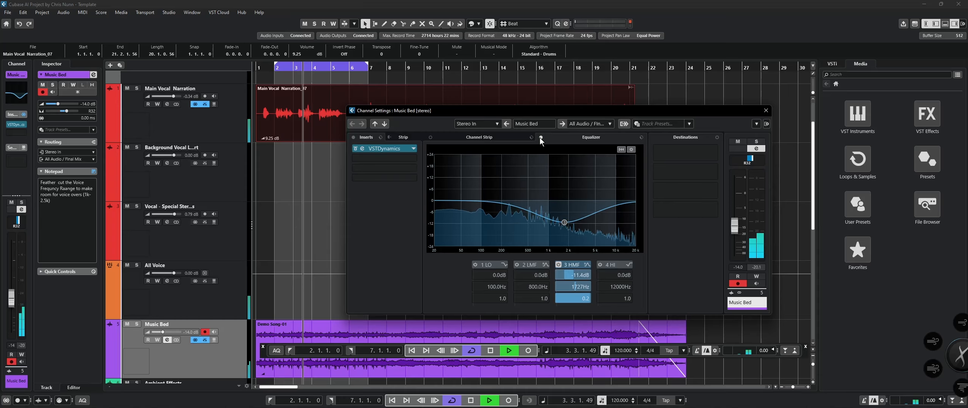
{"action": "left_click", "coordinate": [540, 138]}
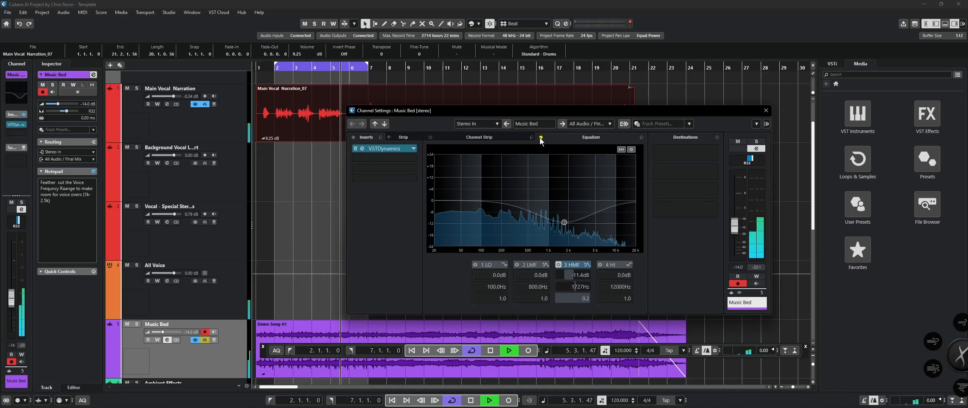
{"action": "left_click", "coordinate": [541, 138]}
{"action": "key", "text": "space"}
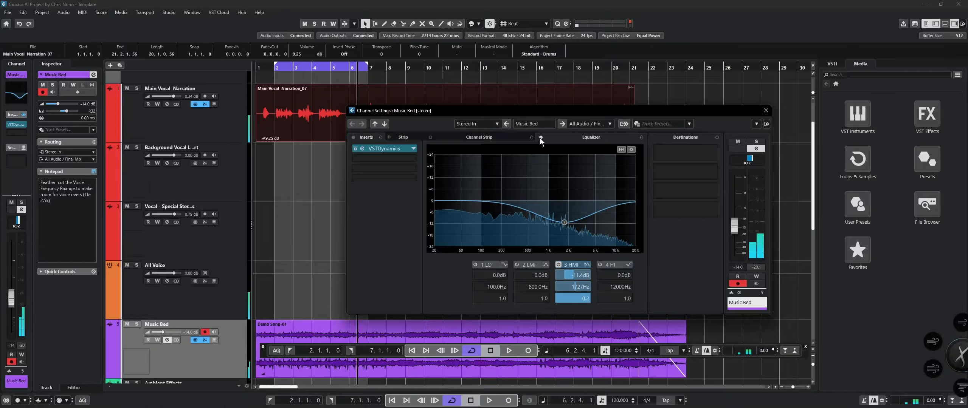
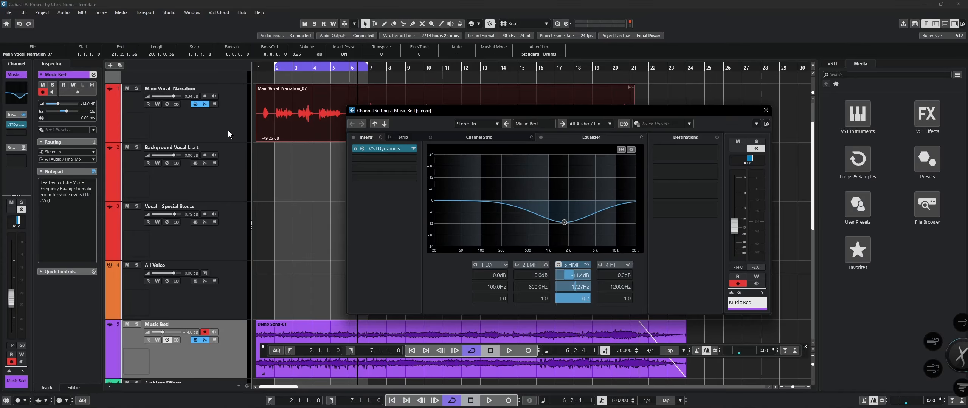
Review the Main Vocal Narration's equalizer curve in its channel settings and close them.
{"action": "left_click", "coordinate": [219, 131]}
{"action": "left_click", "coordinate": [167, 104]}
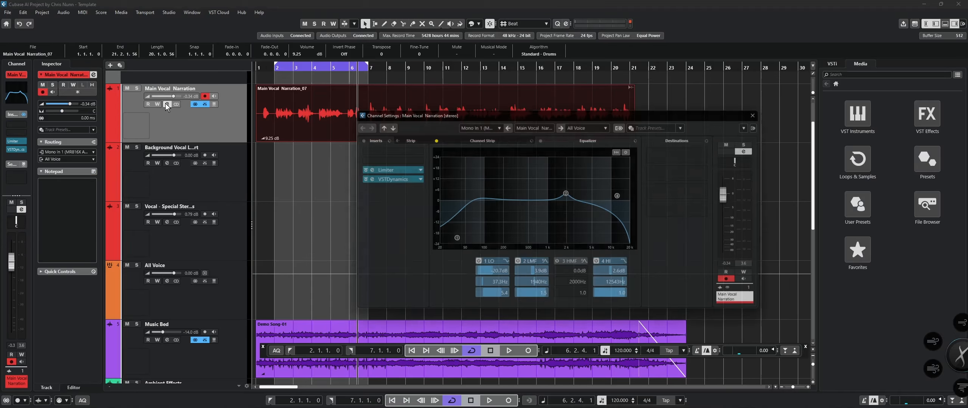
{"action": "left_click", "coordinate": [166, 104]}
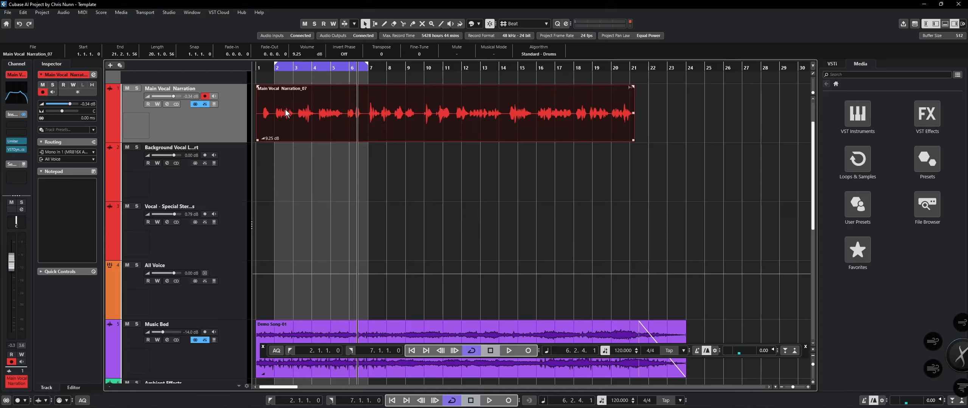
Lower the Background Vocal track's volume to about -3.51 dB.
{"action": "left_click", "coordinate": [224, 171]}
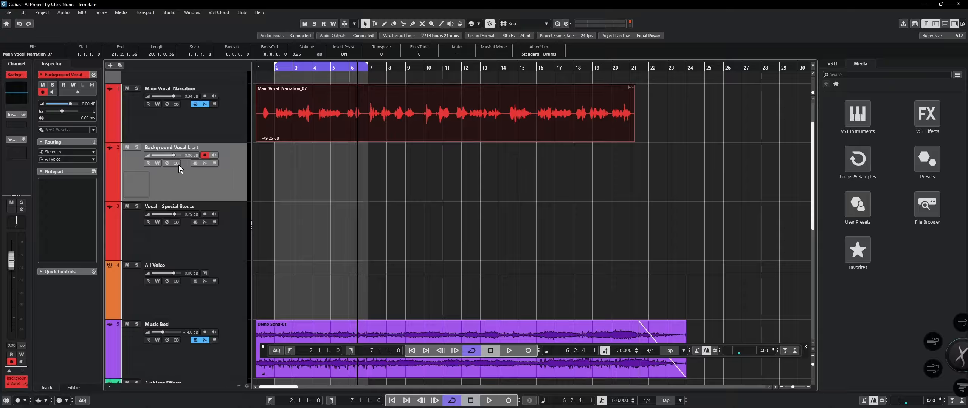
{"action": "left_click_drag", "start_coordinate": [4, 260], "coordinate": [6, 274]}
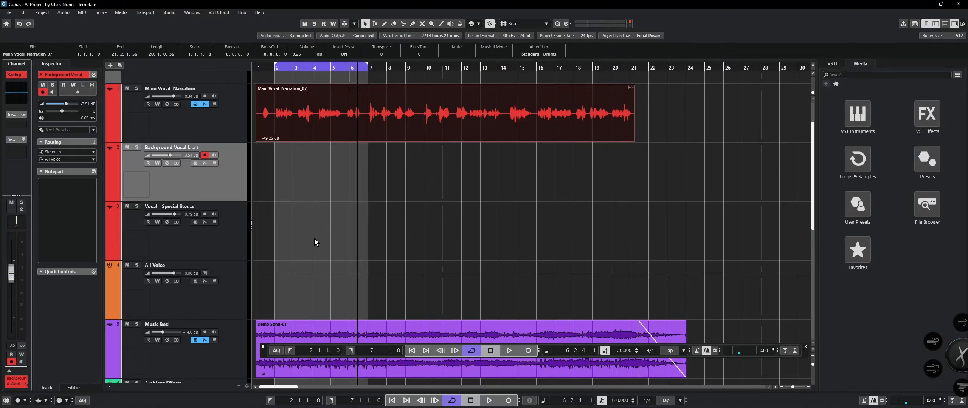
Audition the Music Bed track at about -23.4 dB during playback, stop, and bring its volume back up to about -13.8 dB.
{"action": "scroll", "coordinate": [214, 262], "scroll_direction": "down", "scroll_amount": 2}
{"action": "key", "text": "space"}
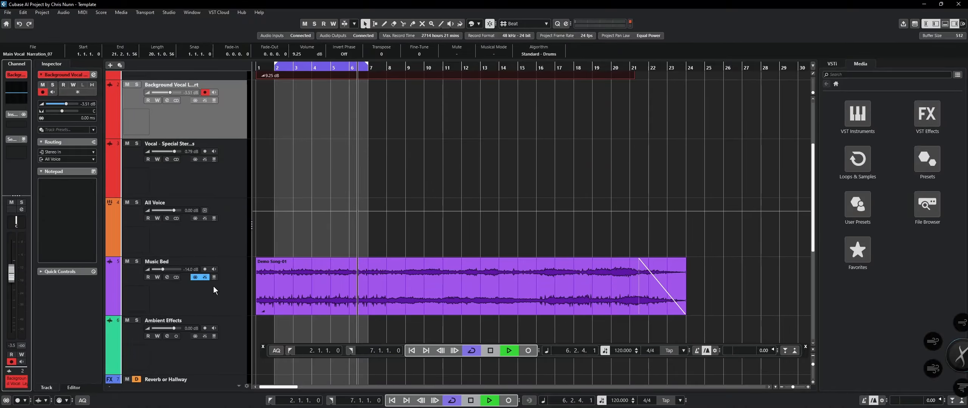
{"action": "left_click", "coordinate": [189, 296]}
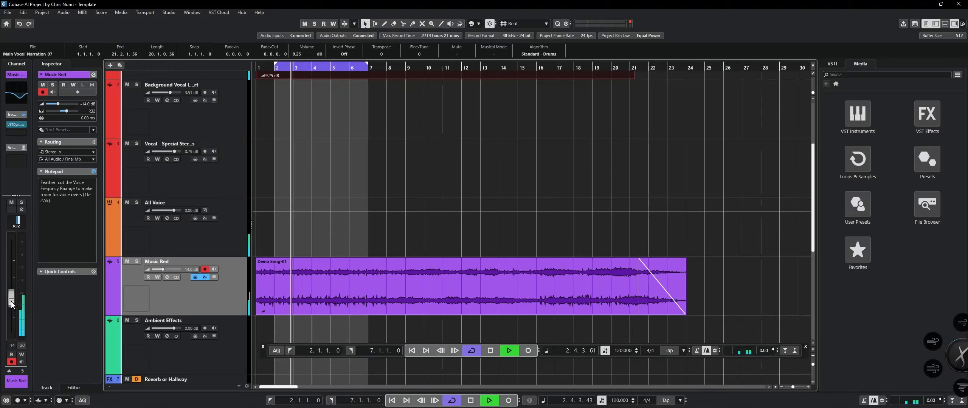
{"action": "left_click_drag", "start_coordinate": [11, 304], "coordinate": [14, 318]}
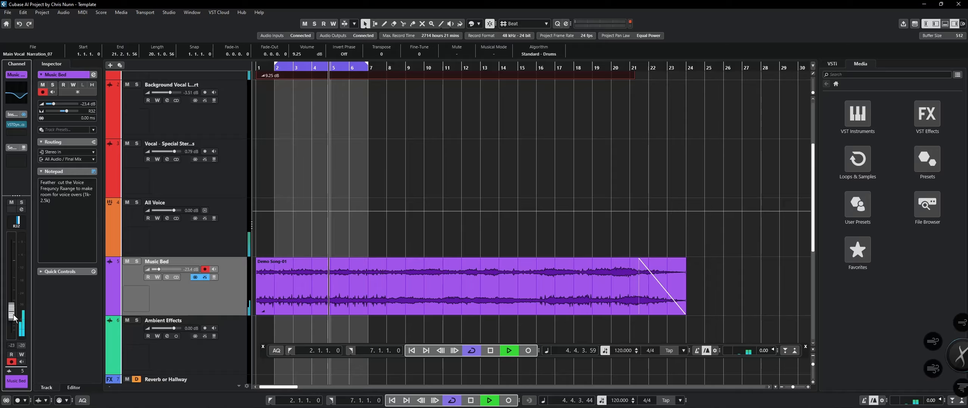
{"action": "key", "text": "space"}
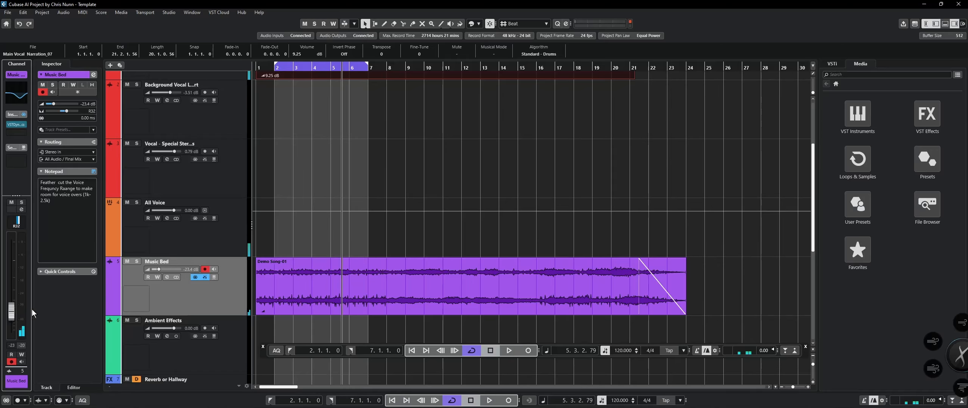
{"action": "left_click_drag", "start_coordinate": [18, 318], "coordinate": [12, 317]}
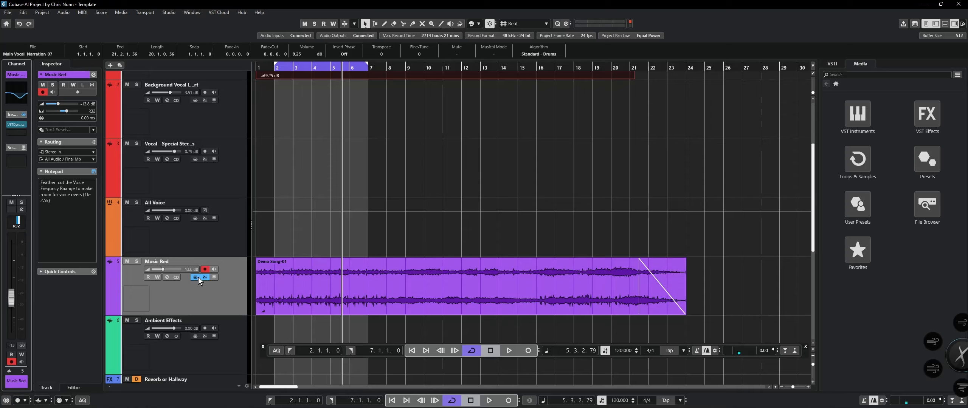
Look over the arrangement from the Main Vocal Narration track down through the Music Bed, Ambient Effects, and reverb and delay tracks.
{"action": "scroll", "coordinate": [198, 277], "scroll_direction": "up", "scroll_amount": 3}
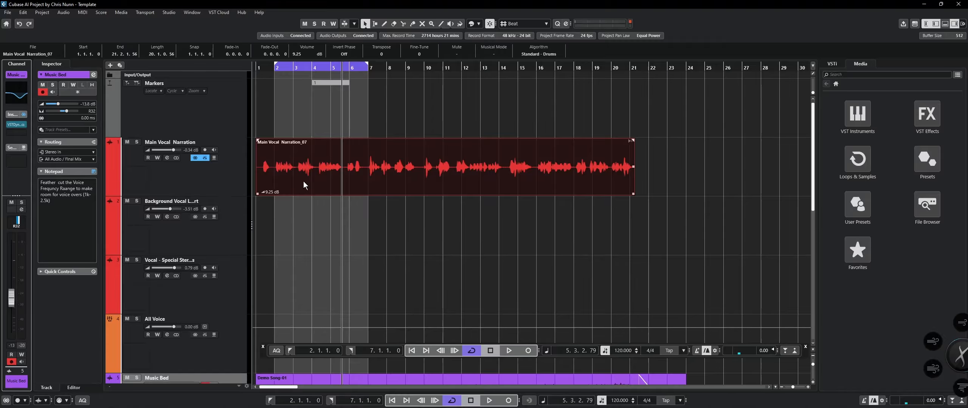
{"action": "scroll", "coordinate": [402, 172], "scroll_direction": "down", "scroll_amount": 3}
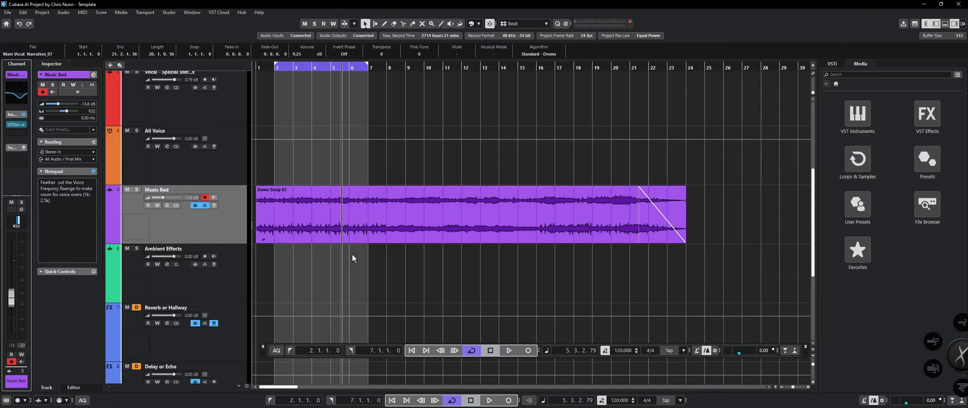
{"action": "scroll", "coordinate": [326, 189], "scroll_direction": "up", "scroll_amount": 2}
{"action": "scroll", "coordinate": [325, 186], "scroll_direction": "up", "scroll_amount": 1}
{"action": "scroll", "coordinate": [373, 272], "scroll_direction": "down", "scroll_amount": 5}
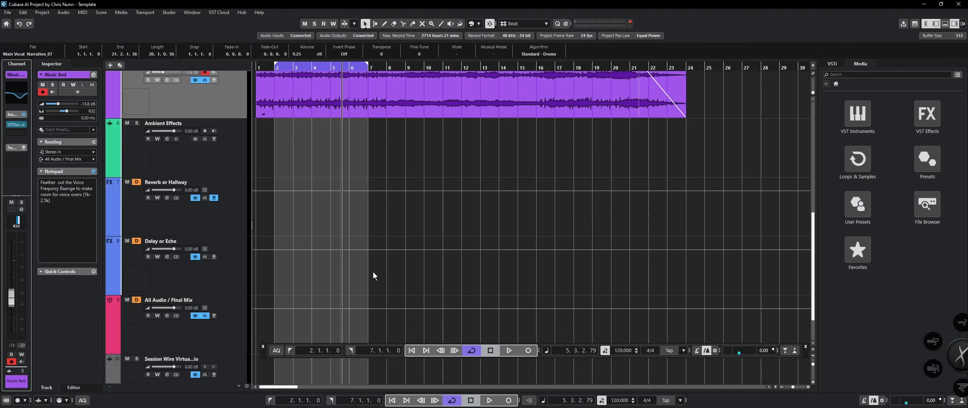
{"action": "scroll", "coordinate": [319, 124], "scroll_direction": "up", "scroll_amount": 4}
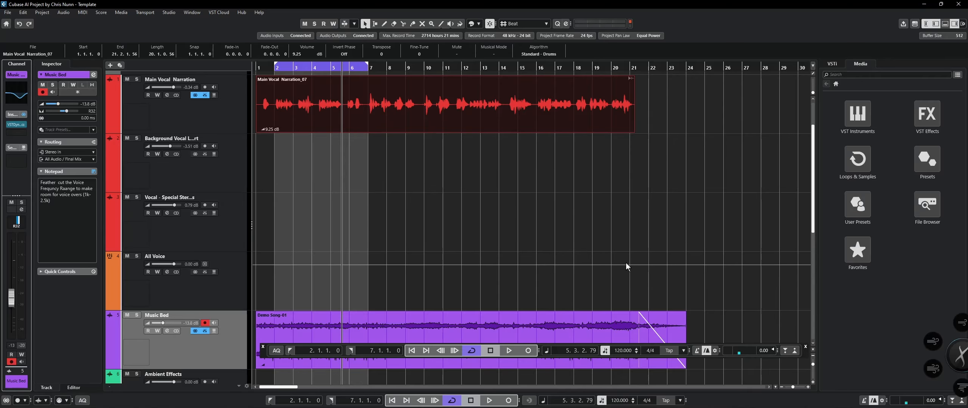
{"action": "scroll", "coordinate": [281, 269], "scroll_direction": "down", "scroll_amount": 5}
{"action": "scroll", "coordinate": [475, 182], "scroll_direction": "up", "scroll_amount": 6}
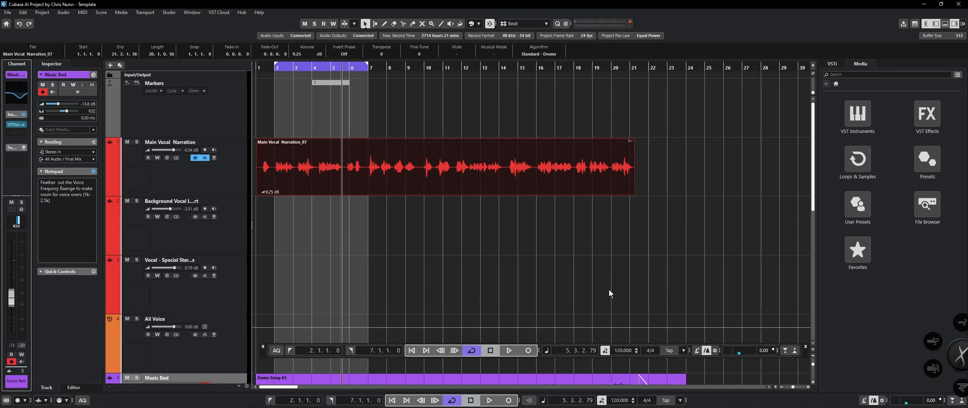
{"action": "scroll", "coordinate": [486, 244], "scroll_direction": "down", "scroll_amount": 5}
{"action": "scroll", "coordinate": [462, 227], "scroll_direction": "up", "scroll_amount": 5}
{"action": "scroll", "coordinate": [383, 170], "scroll_direction": "down", "scroll_amount": 3}
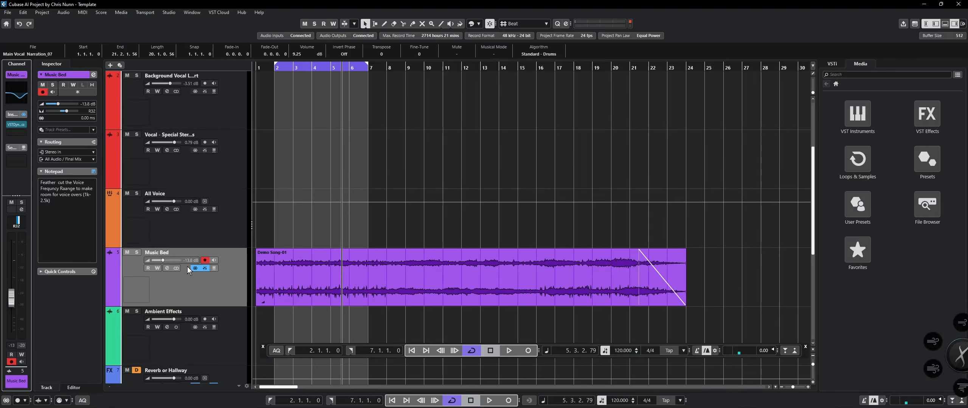
{"action": "scroll", "coordinate": [204, 282], "scroll_direction": "down", "scroll_amount": 3}
{"action": "scroll", "coordinate": [204, 283], "scroll_direction": "up", "scroll_amount": 5}
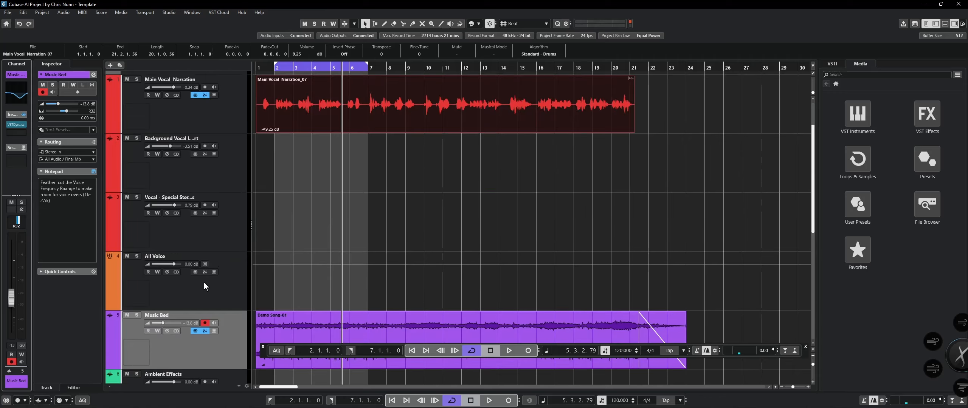
{"action": "scroll", "coordinate": [320, 129], "scroll_direction": "up", "scroll_amount": 2}
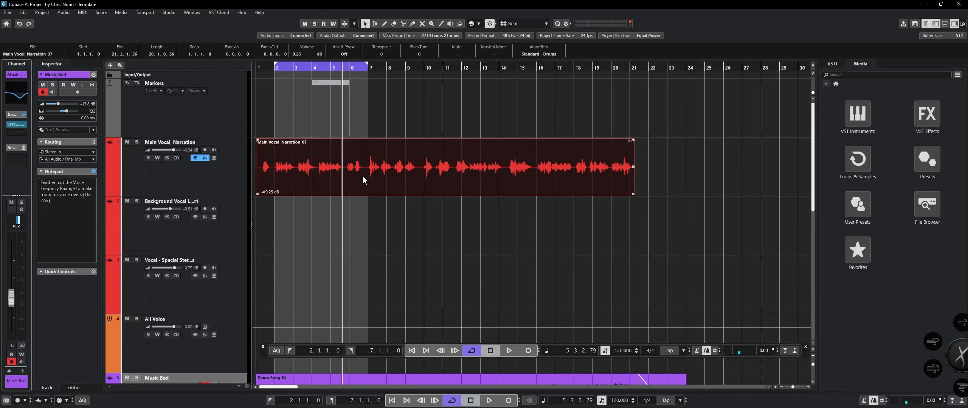
{"action": "scroll", "coordinate": [382, 223], "scroll_direction": "down", "scroll_amount": 4}
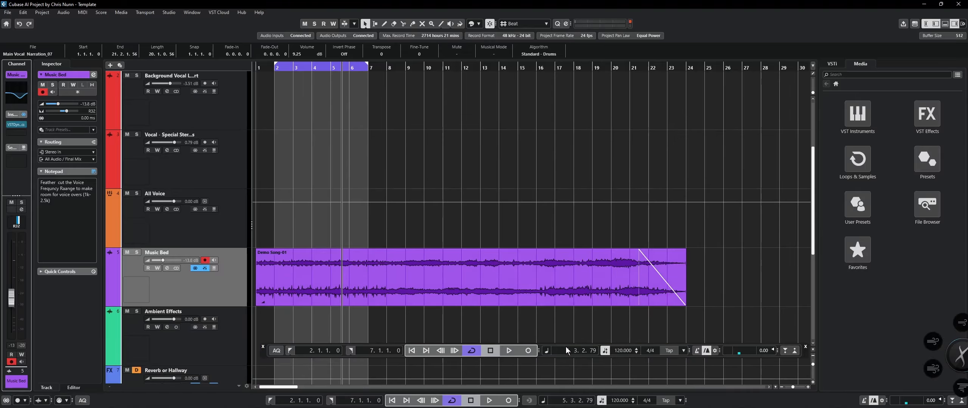
{"action": "scroll", "coordinate": [281, 196], "scroll_direction": "up", "scroll_amount": 4}
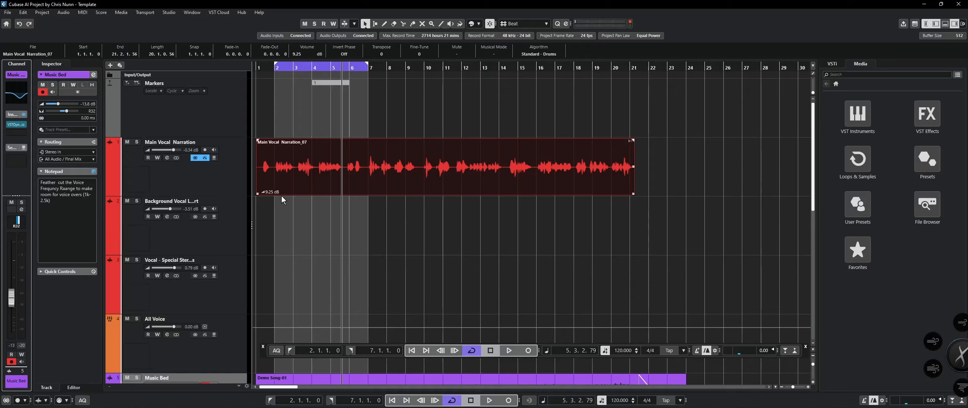
Copy the Main Vocal Narration clip onto the Background Vocal and Vocal - Special Stereo Effects tracks, aligned at bar 1.
{"action": "left_click", "coordinate": [233, 181]}
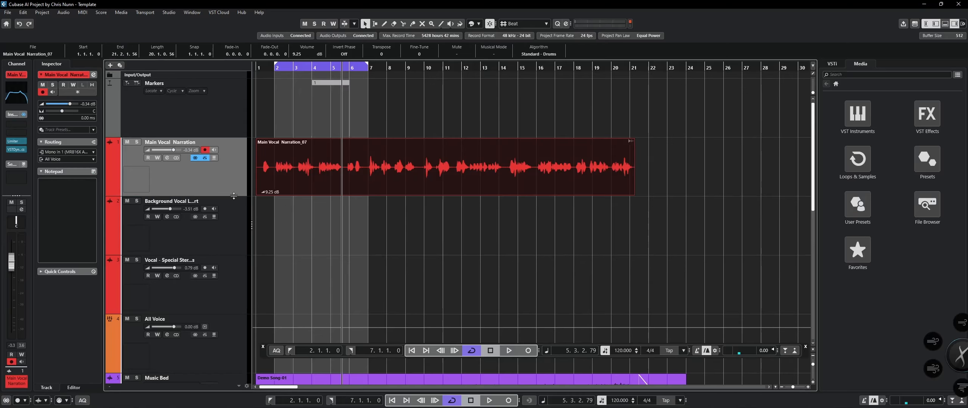
{"action": "left_click", "coordinate": [232, 206]}
{"action": "left_click", "coordinate": [232, 175]}
{"action": "left_click_drag", "start_coordinate": [317, 189], "coordinate": [283, 284]}
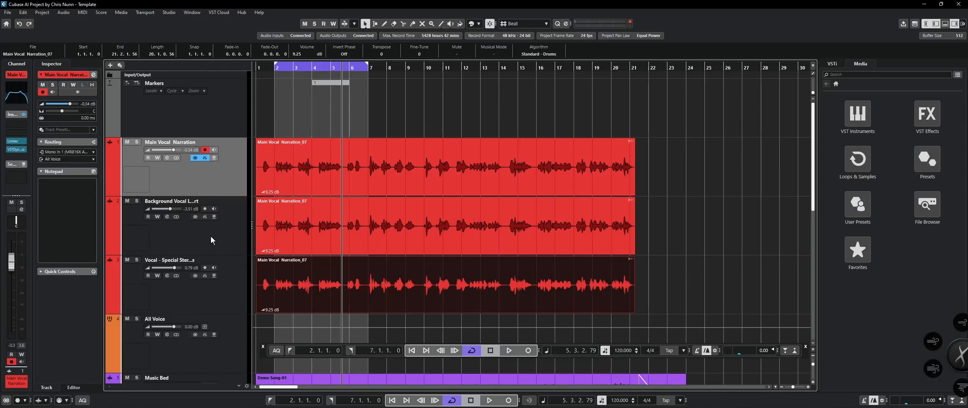
Pan the Background Vocal track left to L40.
{"action": "left_click", "coordinate": [317, 223]}
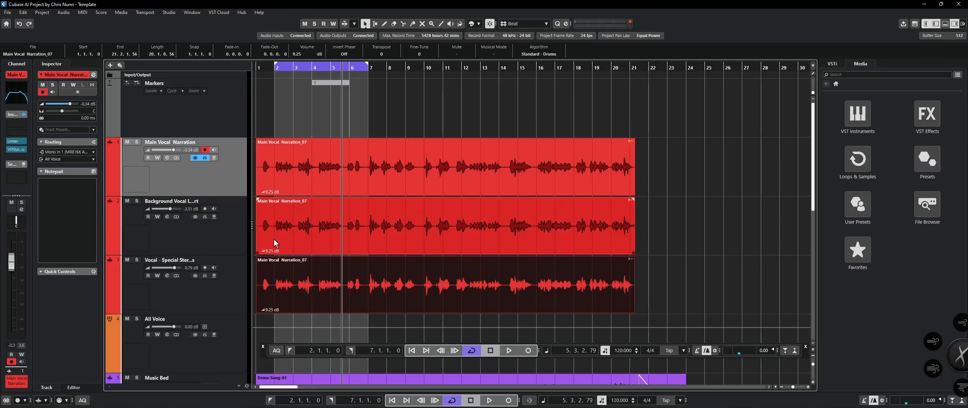
{"action": "left_click", "coordinate": [291, 237]}
{"action": "left_click", "coordinate": [237, 234]}
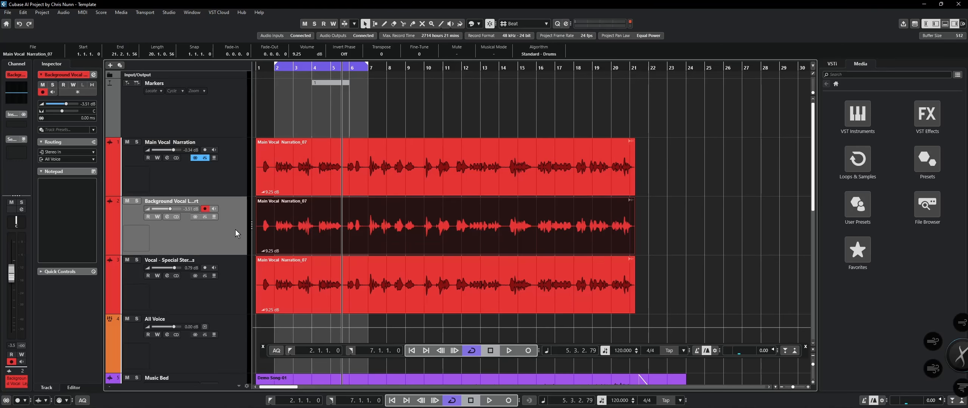
{"action": "left_click_drag", "start_coordinate": [25, 221], "coordinate": [15, 221]}
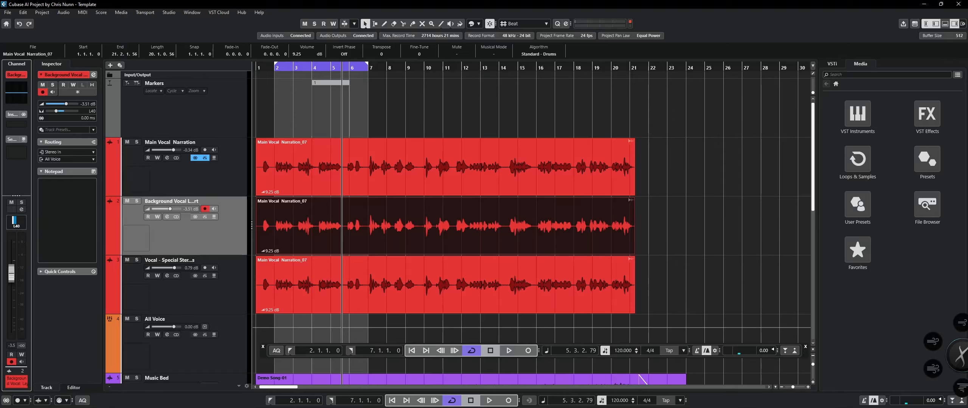
Pan the Vocal - Special Stereo Effects track right to R49.
{"action": "left_click", "coordinate": [209, 181]}
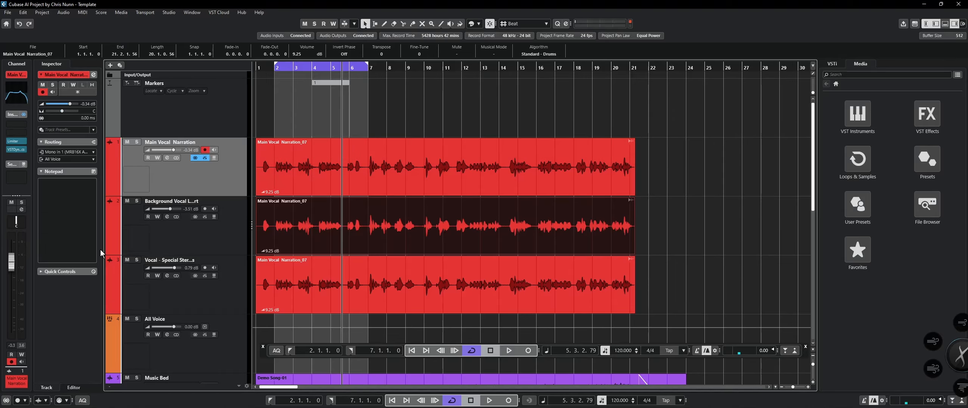
{"action": "left_click", "coordinate": [185, 296]}
{"action": "left_click", "coordinate": [186, 238]}
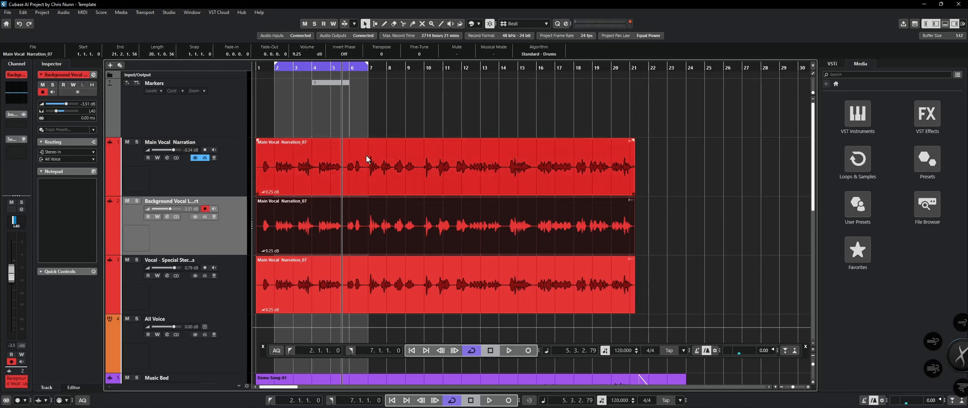
{"action": "left_click", "coordinate": [231, 284]}
{"action": "left_click_drag", "start_coordinate": [17, 222], "coordinate": [29, 222]}
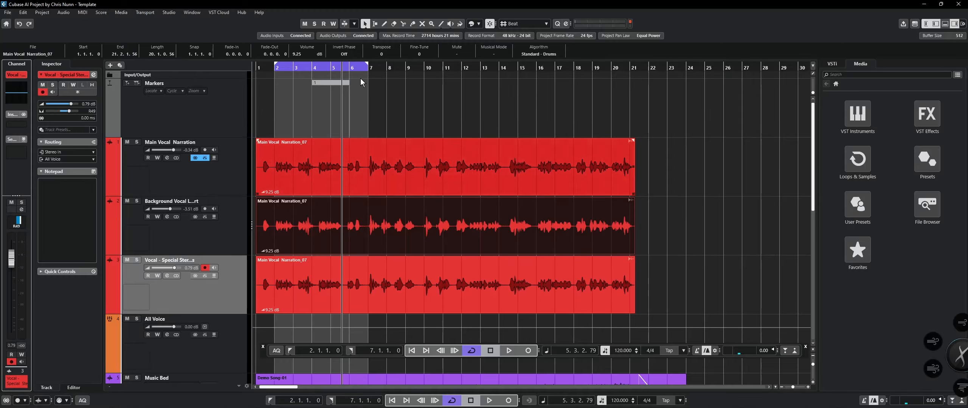
Add a high-mid EQ boost of about 3.9 dB at about 2097 Hz on the Vocal - Special Stereo Effects track.
{"action": "left_click", "coordinate": [166, 275]}
{"action": "left_click", "coordinate": [590, 196]}
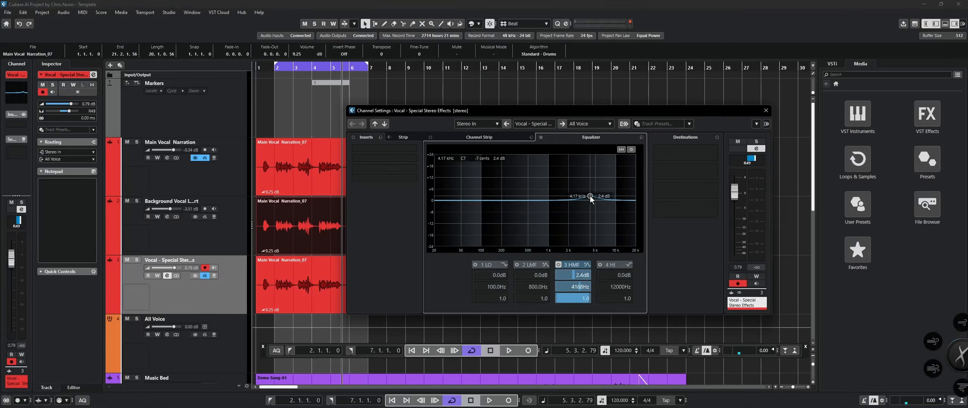
{"action": "left_click_drag", "start_coordinate": [590, 196], "coordinate": [570, 193]}
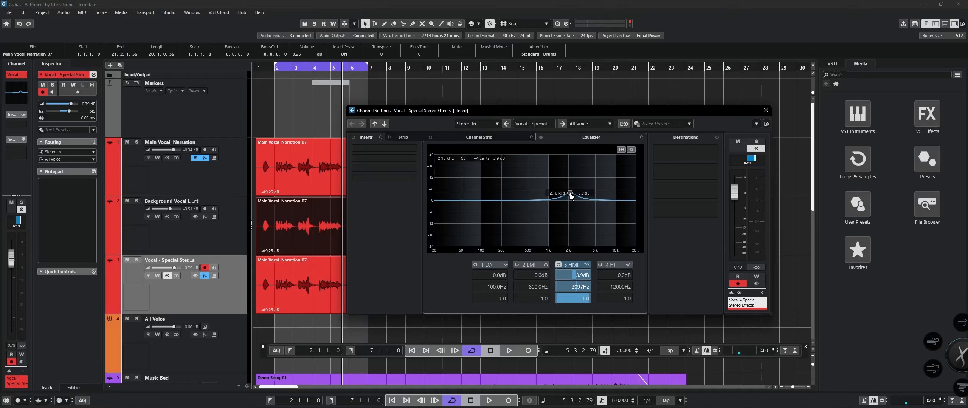
Add an EQ boost around 2 kHz on the Background Vocal track.
{"action": "left_click", "coordinate": [341, 206]}
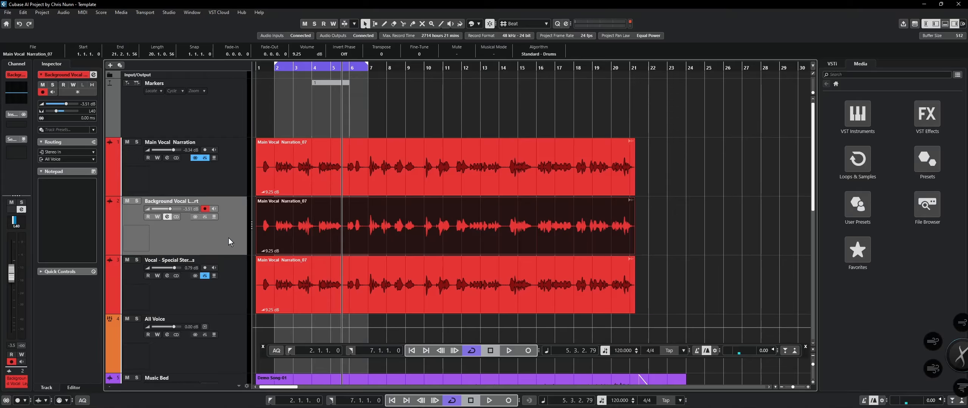
{"action": "left_click", "coordinate": [166, 216]}
{"action": "left_click_drag", "start_coordinate": [564, 195], "coordinate": [571, 188]}
Check the Main Vocal Narration channel settings, and look over the layered vocal clips against the Music Bed.
{"action": "left_click", "coordinate": [220, 180]}
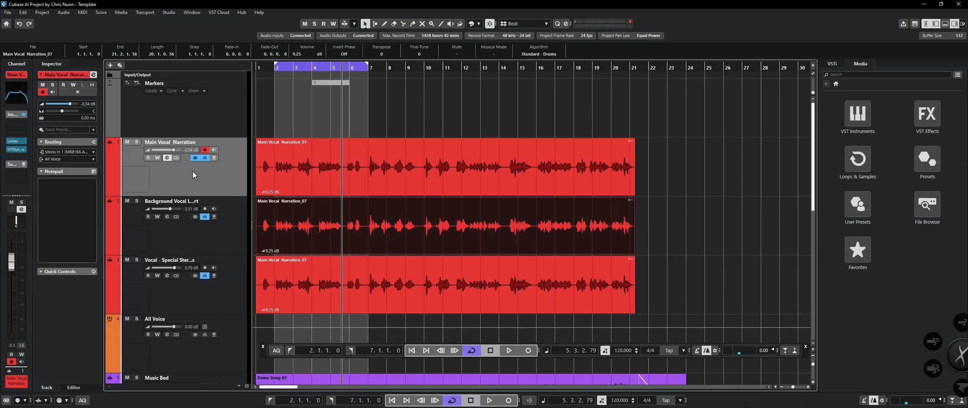
{"action": "left_click", "coordinate": [168, 158]}
{"action": "scroll", "coordinate": [294, 229], "scroll_direction": "down", "scroll_amount": 5}
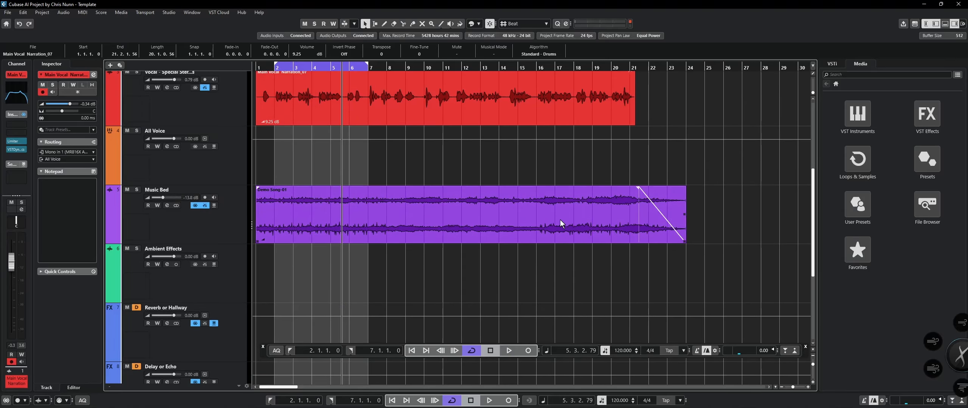
{"action": "scroll", "coordinate": [520, 204], "scroll_direction": "up", "scroll_amount": 5}
{"action": "scroll", "coordinate": [524, 200], "scroll_direction": "down", "scroll_amount": 3}
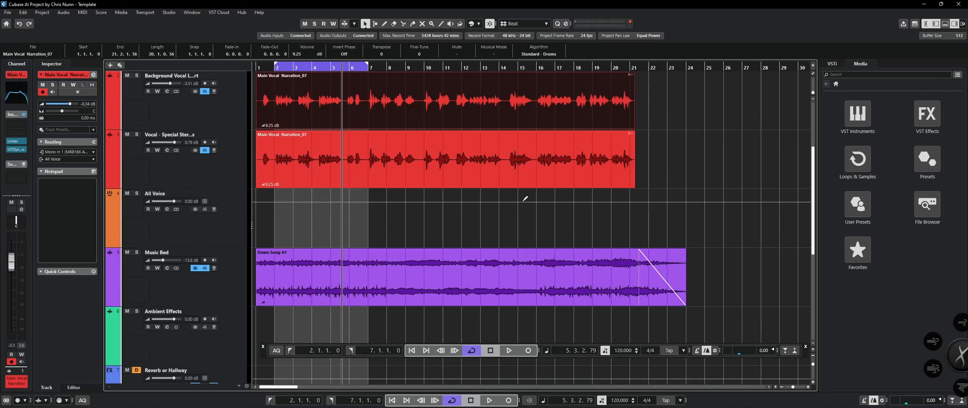
{"action": "scroll", "coordinate": [521, 206], "scroll_direction": "up", "scroll_amount": 3}
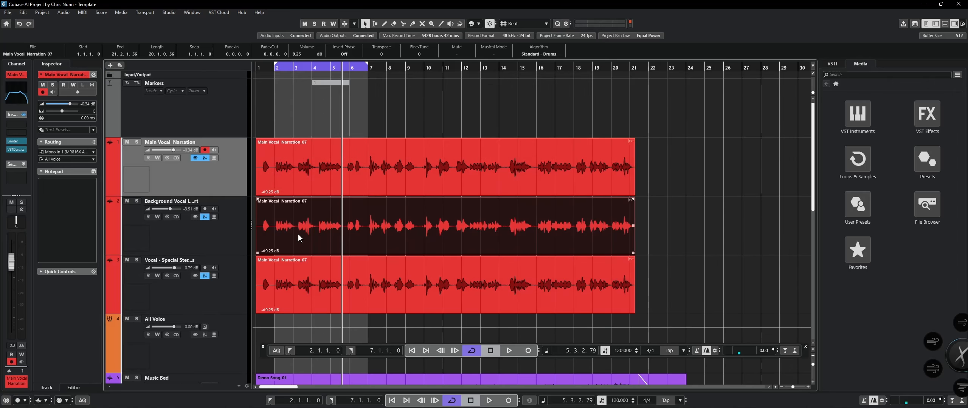
Compare the Background Vocal and Vocal - Special Stereo Effects tracks, and open the channel settings of the Main Vocal Narration track.
{"action": "left_click", "coordinate": [234, 227]}
{"action": "left_click", "coordinate": [242, 264]}
{"action": "left_click", "coordinate": [236, 227]}
{"action": "left_click", "coordinate": [234, 261]}
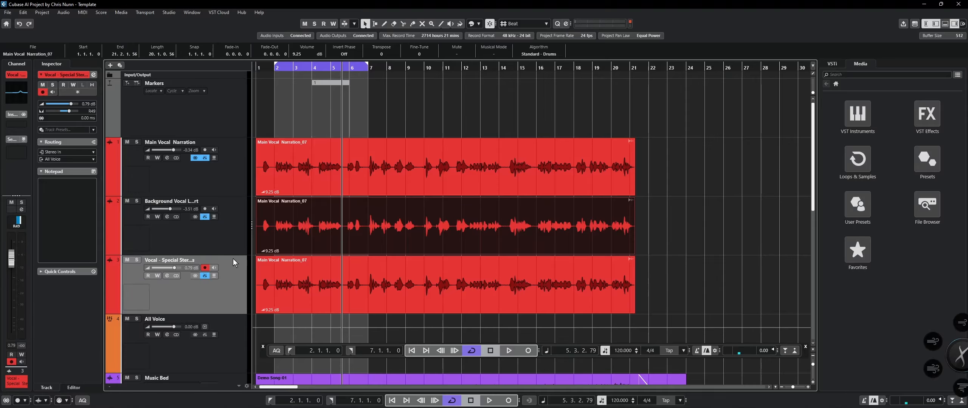
{"action": "left_click", "coordinate": [231, 228]}
{"action": "left_click", "coordinate": [231, 261]}
{"action": "left_click", "coordinate": [235, 184]}
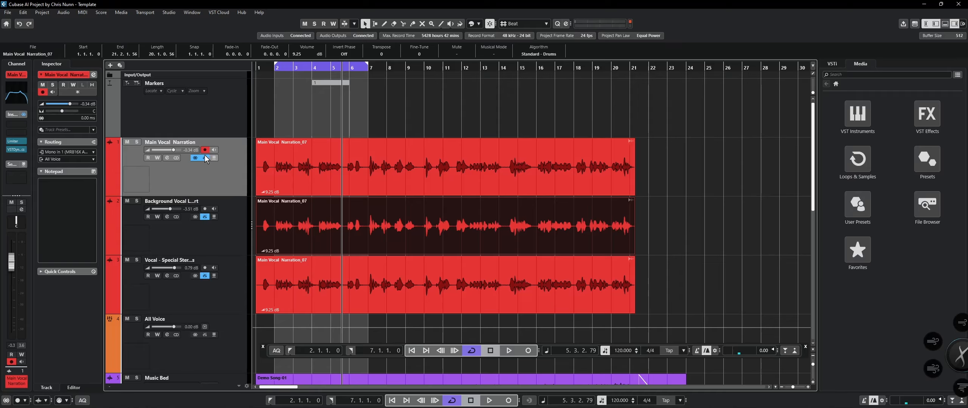
{"action": "left_click", "coordinate": [167, 157]}
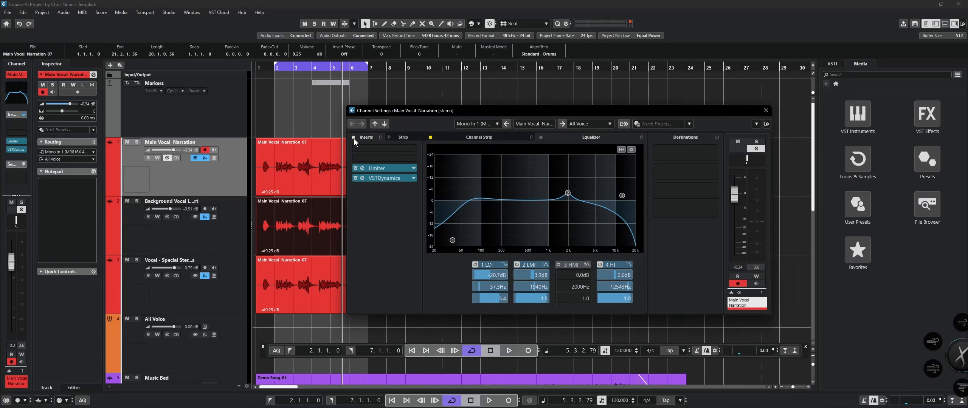
Move the EQ boosts to 3.3 dB at 2648 Hz on Background Vocal and 4.3 dB at 1403 Hz on Special Stereo Effects, and audition them.
{"action": "left_click", "coordinate": [384, 123]}
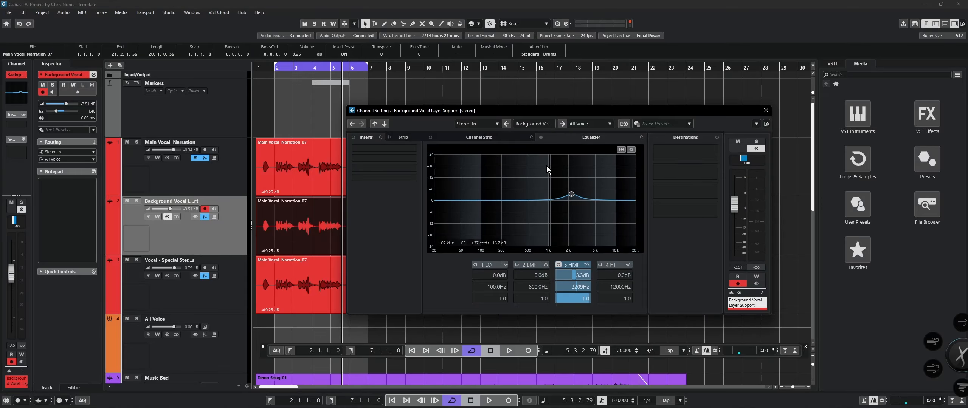
{"action": "left_click_drag", "start_coordinate": [573, 193], "coordinate": [561, 192]}
{"action": "left_click", "coordinate": [385, 124]}
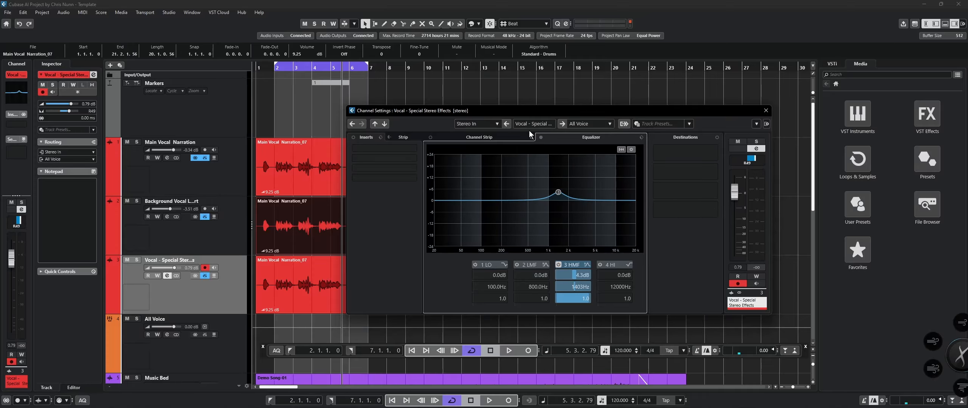
{"action": "key", "text": "space"}
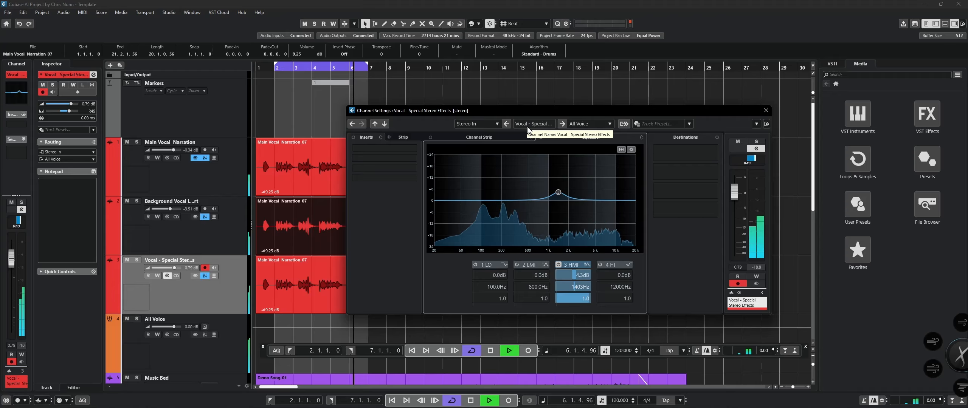
{"action": "key", "text": "space"}
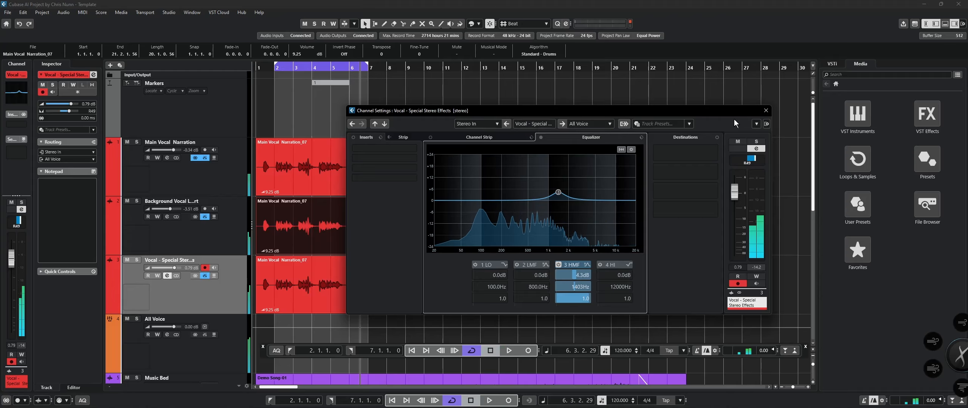
{"action": "left_click", "coordinate": [765, 110]}
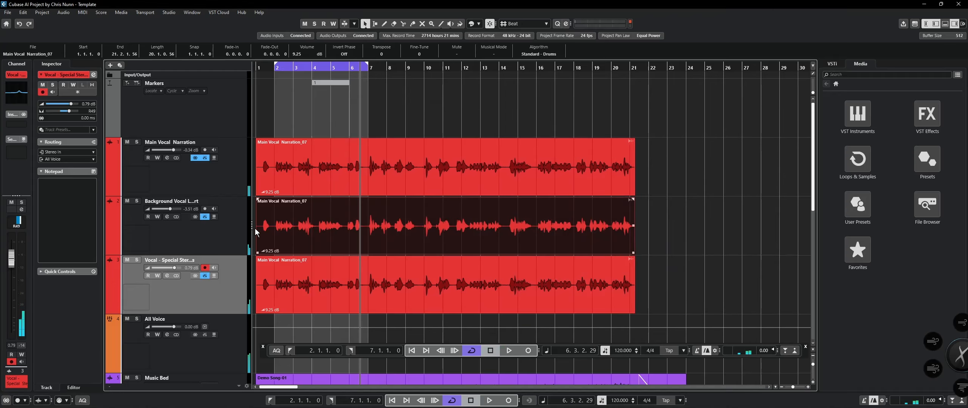
Open the Background Vocal clip in the sample editor and select its entire waveform.
{"action": "double_click", "coordinate": [295, 225]}
{"action": "left_click_drag", "start_coordinate": [202, 285], "coordinate": [864, 315]}
{"action": "key", "text": "g"}
{"action": "key", "text": "g"}
{"action": "key", "text": "g"}
{"action": "key", "text": "g"}
{"action": "key", "text": "g"}
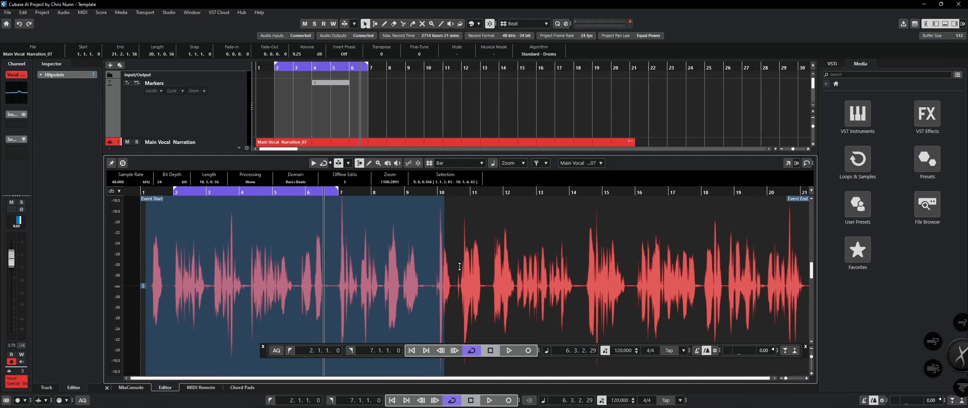
{"action": "key", "text": "ctrl+a"}
Look over the offline audio processes available for the selected waveform, and close the sample editor.
{"action": "left_click", "coordinate": [65, 14]}
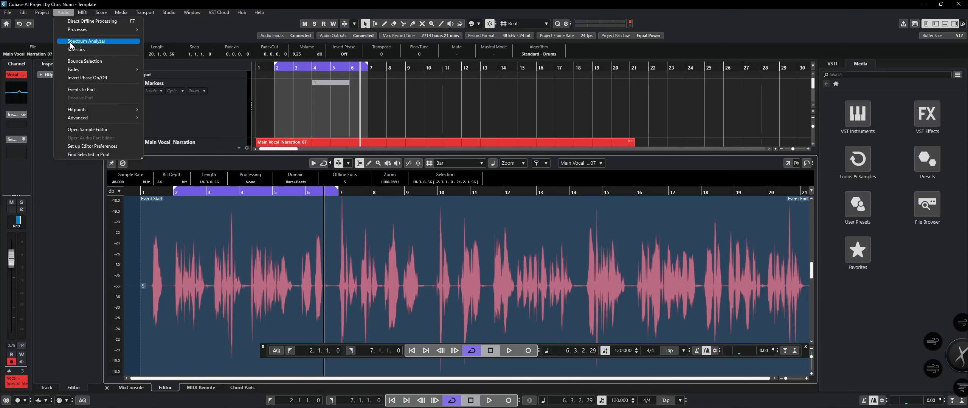
{"action": "mouse_move", "coordinate": [72, 33]}
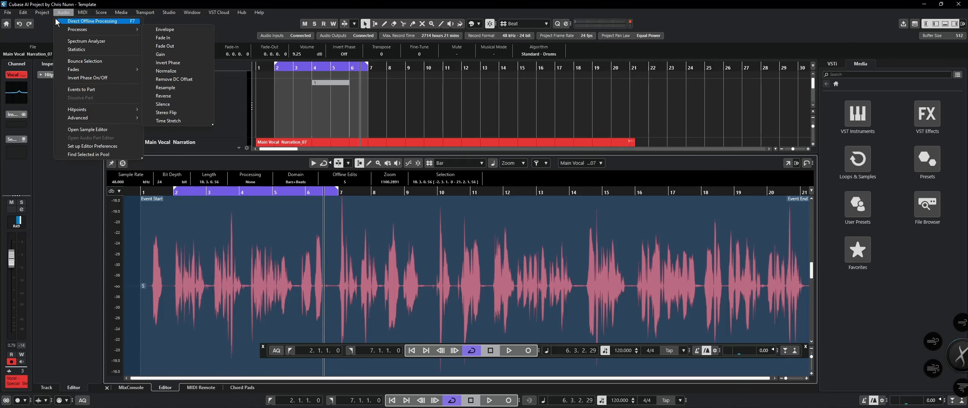
{"action": "mouse_move", "coordinate": [48, 15]}
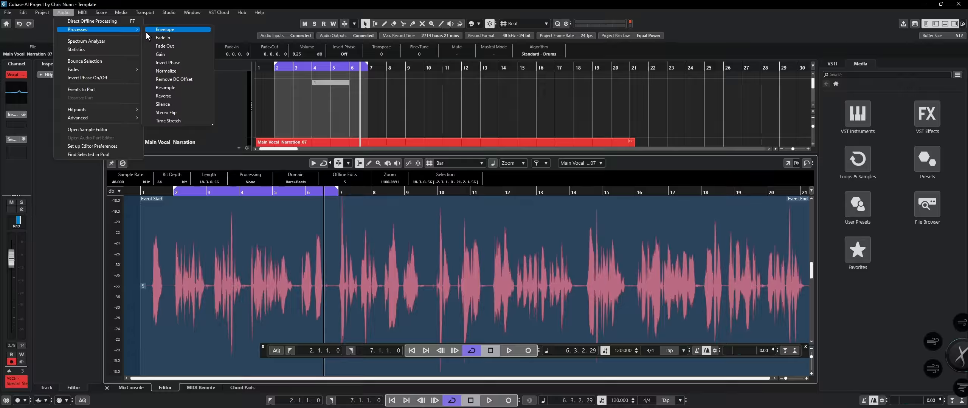
{"action": "left_click", "coordinate": [433, 122]}
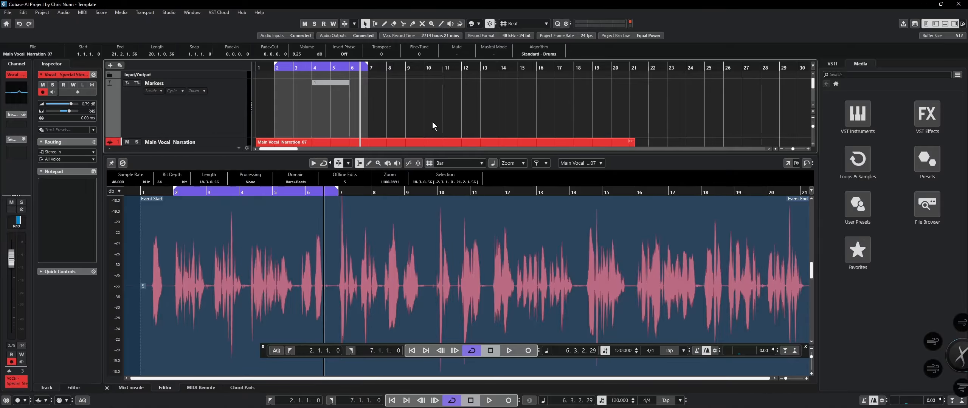
{"action": "left_click", "coordinate": [107, 388]}
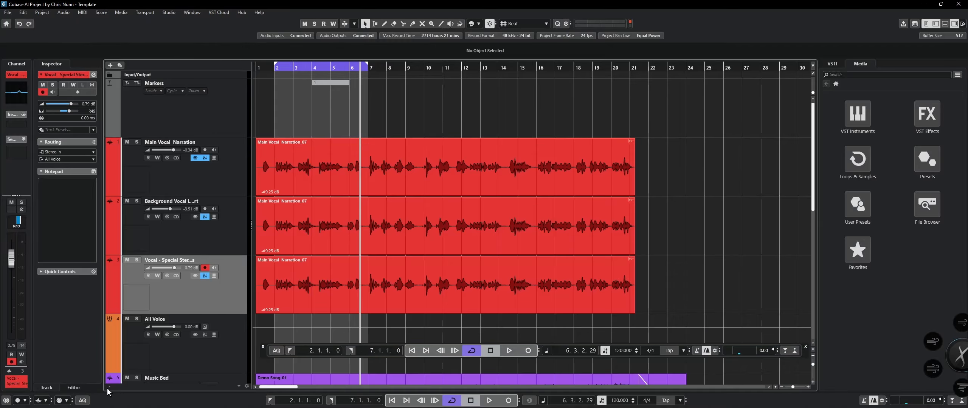
Insert a Chorus effect on the Background Vocal Layer Support track and open its settings.
{"action": "left_click", "coordinate": [169, 228]}
{"action": "left_click", "coordinate": [167, 216]}
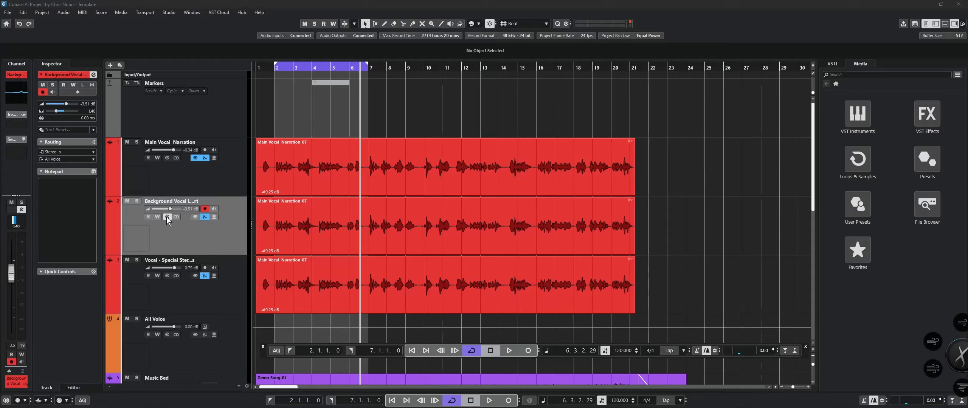
{"action": "left_click", "coordinate": [384, 158]}
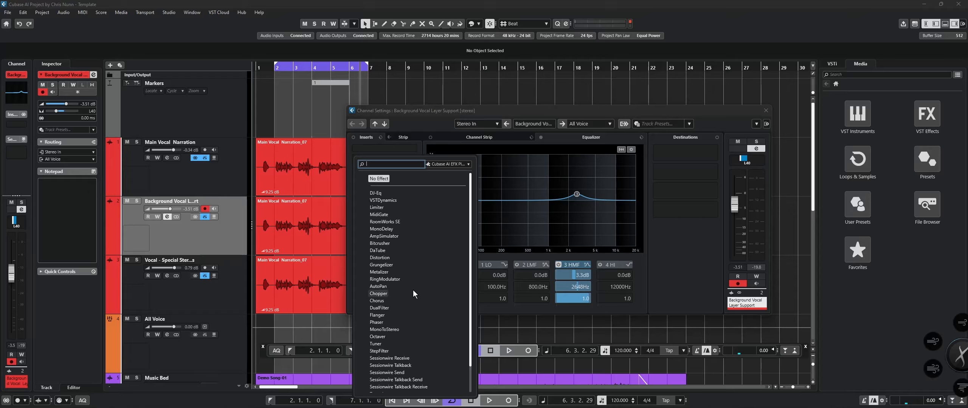
{"action": "left_click", "coordinate": [411, 300]}
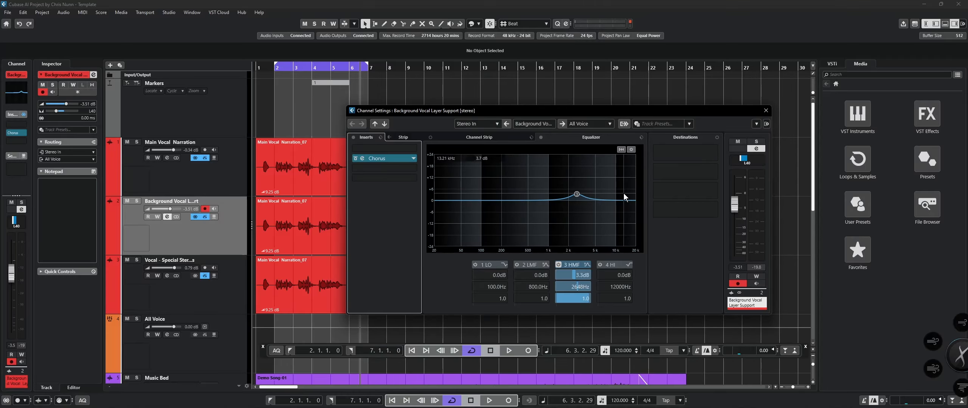
{"action": "left_click", "coordinate": [361, 159]}
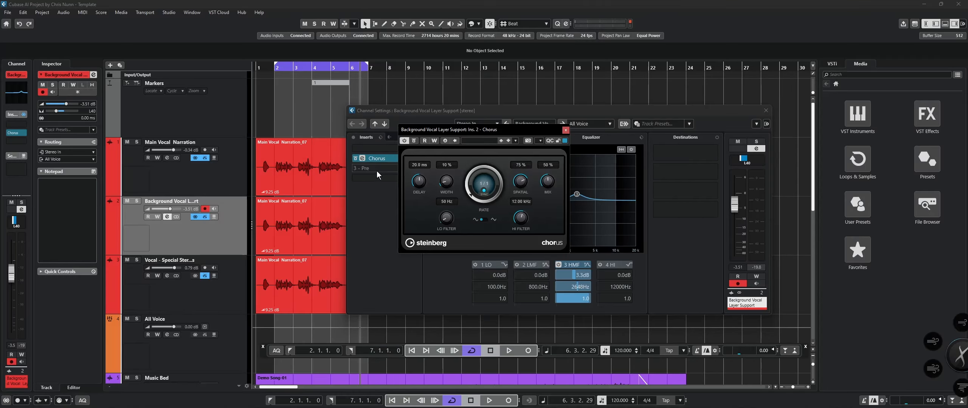
Solo the Background Vocal during playback and set the Chorus rate to 1/32T, delay to 14.3 ms, width to 45% and mix to 49%.
{"action": "key", "text": "space"}
{"action": "left_click_drag", "start_coordinate": [472, 194], "coordinate": [487, 156]}
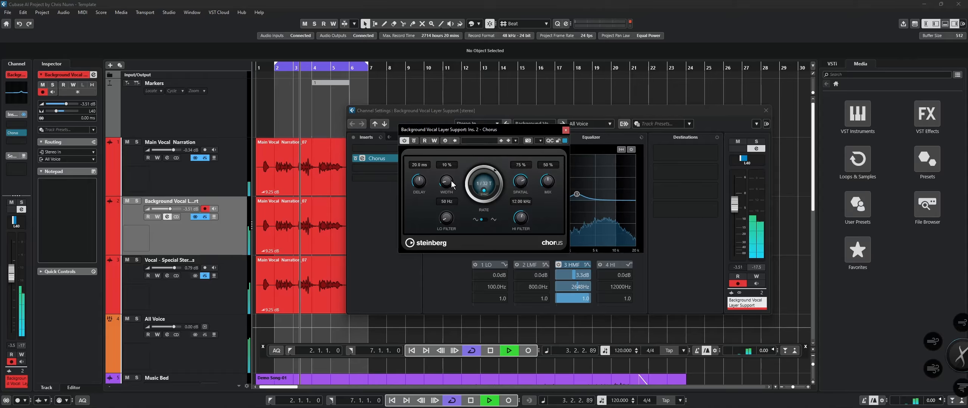
{"action": "left_click_drag", "start_coordinate": [420, 180], "coordinate": [422, 182]}
{"action": "left_click", "coordinate": [136, 202]}
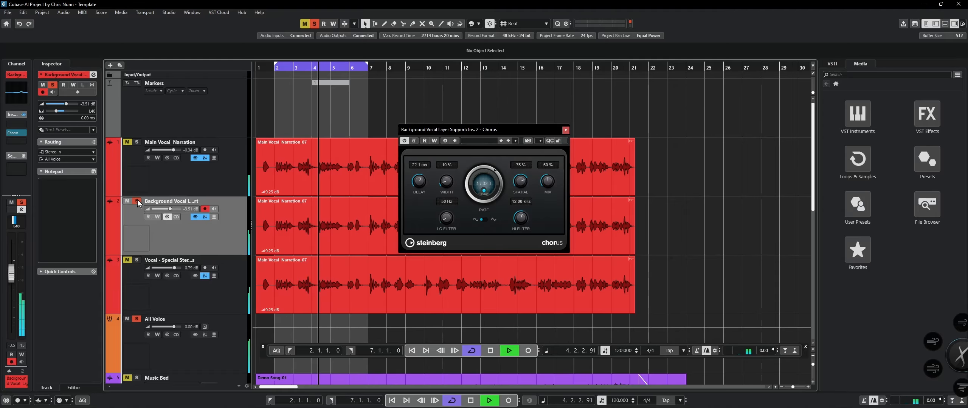
{"action": "left_click_drag", "start_coordinate": [424, 187], "coordinate": [453, 162]}
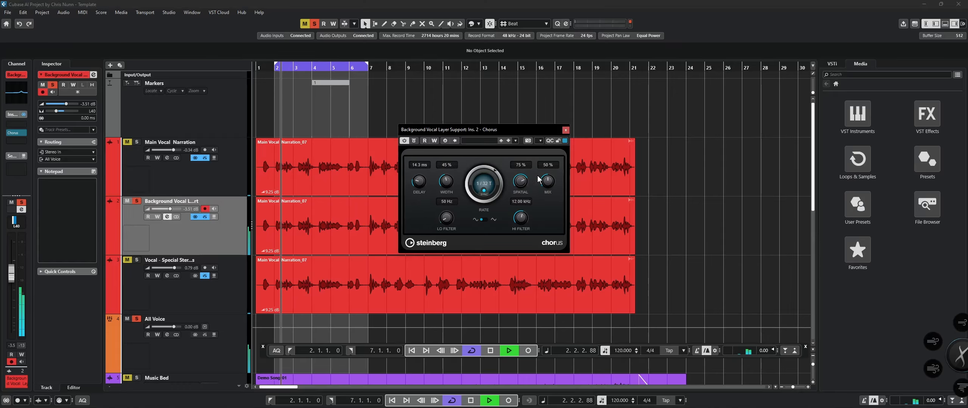
{"action": "mouse_move", "coordinate": [548, 181]}
{"action": "left_mouse_down"}
{"action": "mouse_move", "coordinate": [555, 152]}
{"action": "mouse_move", "coordinate": [548, 186]}
{"action": "left_mouse_up"}
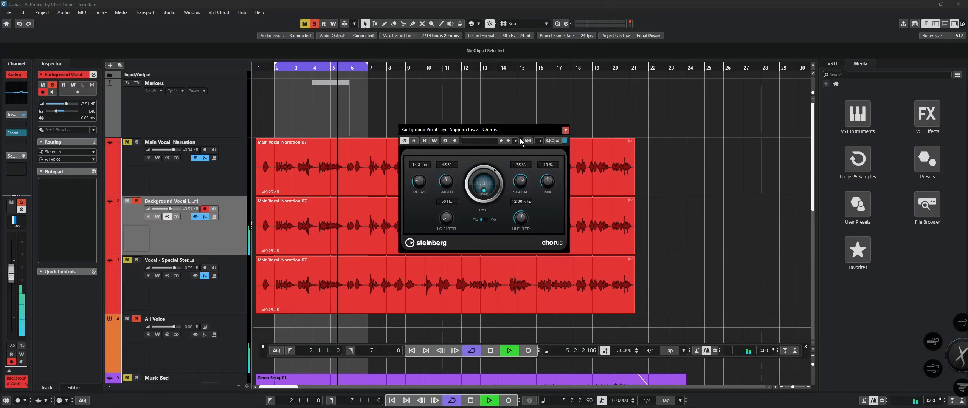
{"action": "left_click", "coordinate": [565, 131]}
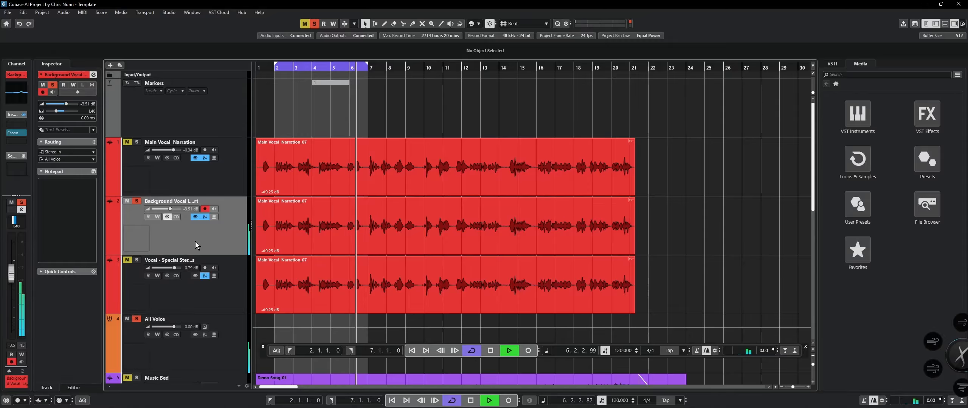
Add a -24 dB low EQ cut at about 409.7 Hz on the Background Vocal track and pan it to L61.
{"action": "left_click", "coordinate": [167, 217]}
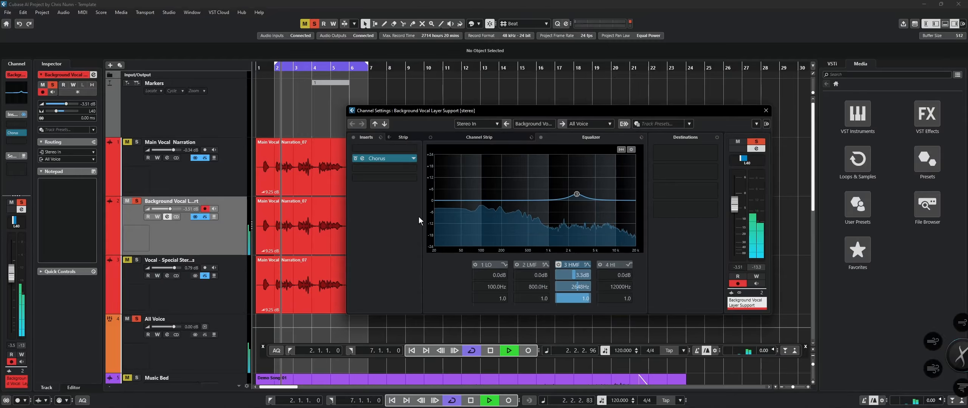
{"action": "left_click_drag", "start_coordinate": [515, 256], "coordinate": [522, 257]}
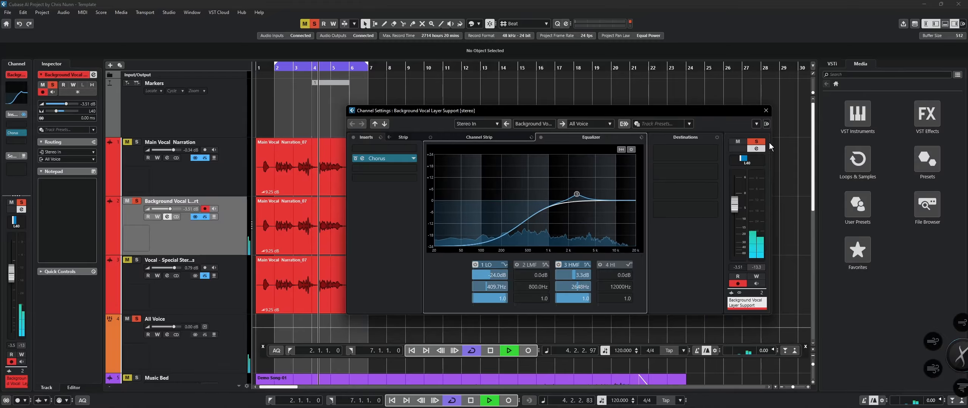
{"action": "left_click_drag", "start_coordinate": [741, 160], "coordinate": [737, 159]}
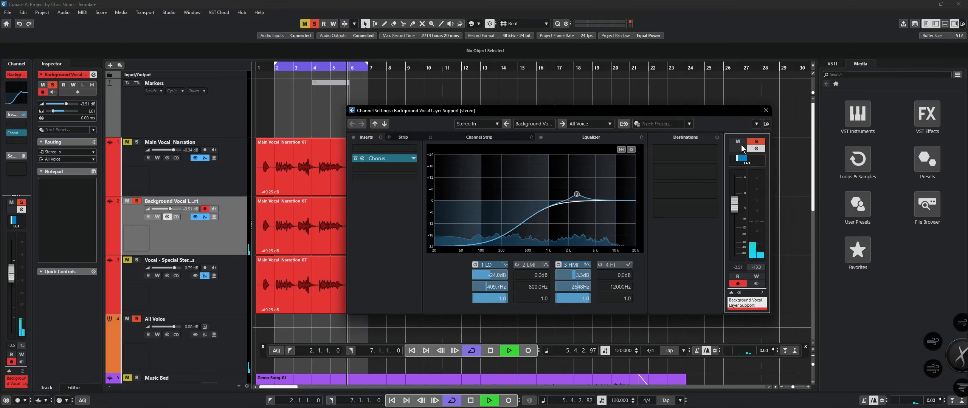
{"action": "left_click", "coordinate": [765, 110]}
Solo the Vocal - Special Stereo Effects track and cut its EQ by -24 dB at about 107.8 Hz and -22.2 dB at about 5839 Hz.
{"action": "left_click", "coordinate": [129, 262]}
{"action": "left_click", "coordinate": [129, 260]}
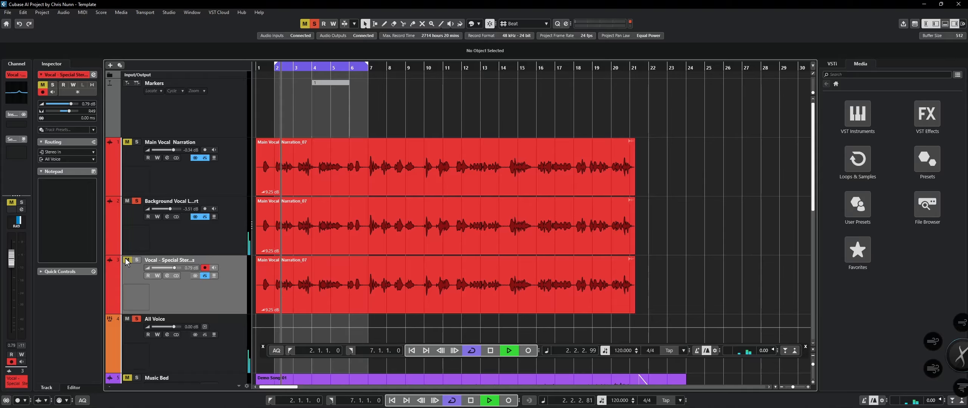
{"action": "left_click", "coordinate": [129, 202]}
{"action": "left_click", "coordinate": [166, 276]}
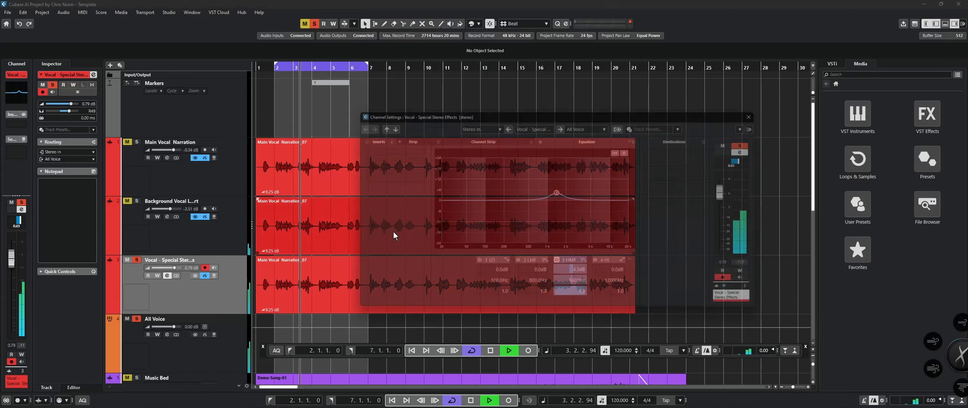
{"action": "left_click_drag", "start_coordinate": [608, 216], "coordinate": [600, 244]}
{"action": "left_click_drag", "start_coordinate": [446, 201], "coordinate": [487, 252]}
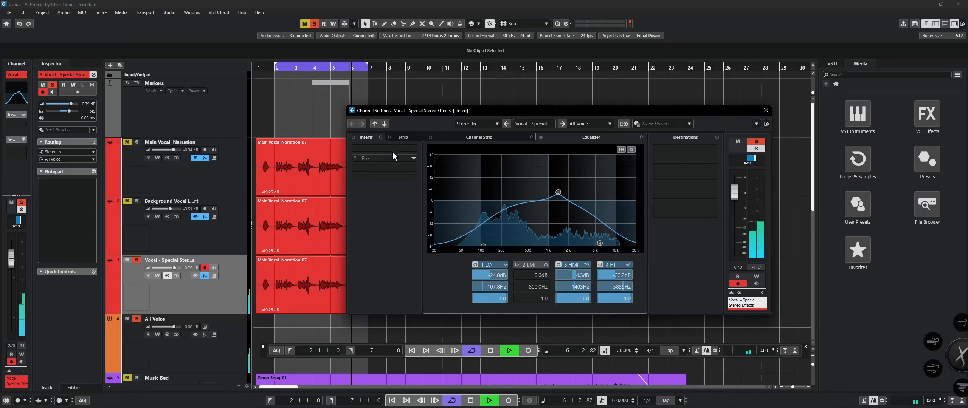
Try a Chopper effect in the first insert slot of the Vocal - Special Stereo Effects track.
{"action": "left_click", "coordinate": [413, 149]}
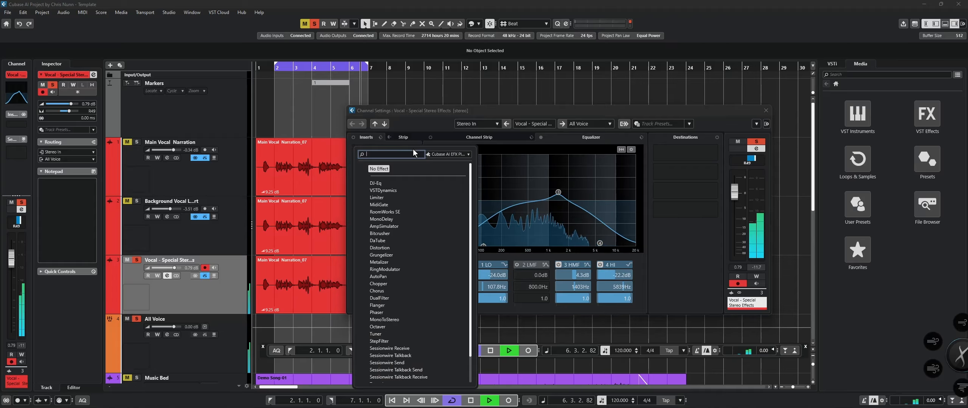
{"action": "left_click", "coordinate": [395, 284]}
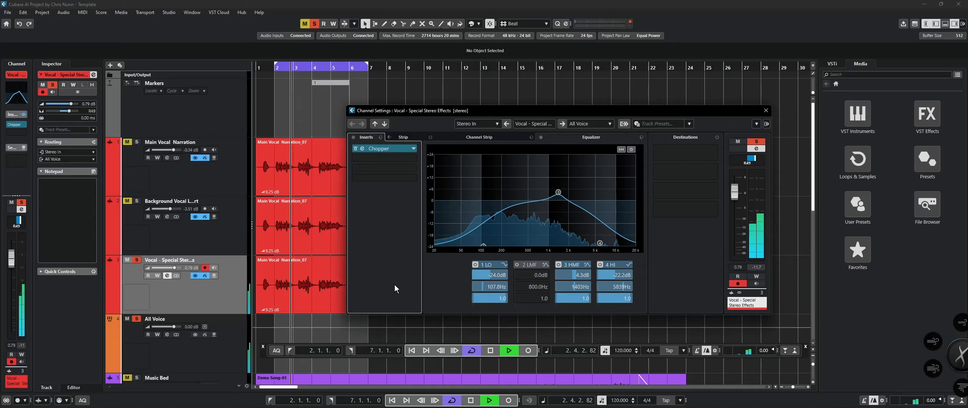
{"action": "left_click", "coordinate": [364, 149]}
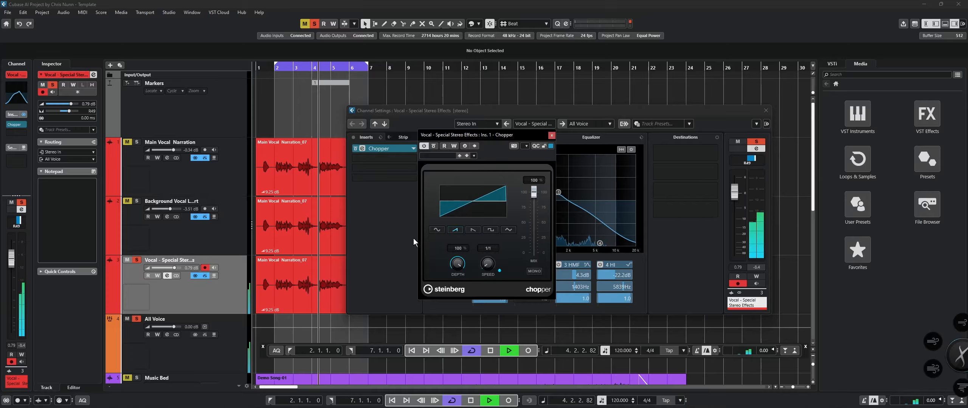
{"action": "left_click", "coordinate": [551, 136]}
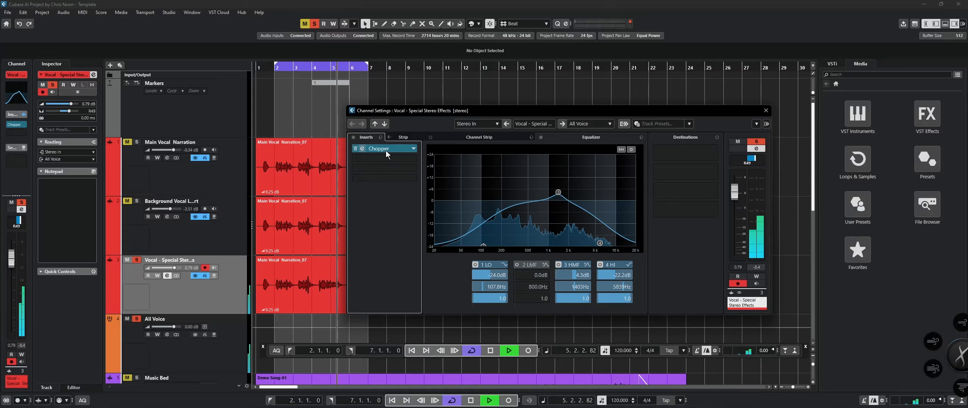
Replace the Chopper with a Phaser set to 83% feedback, 100% width, 98% spatial and 100% mix, and adjust its rate.
{"action": "left_click", "coordinate": [413, 149]}
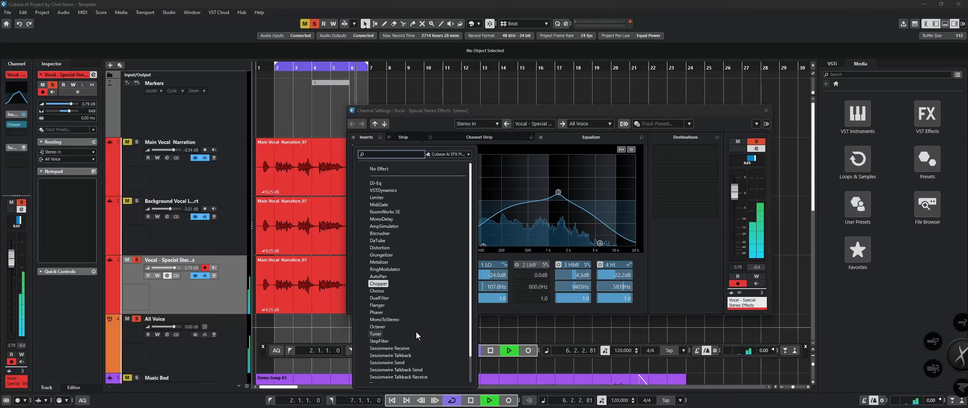
{"action": "left_click", "coordinate": [378, 312]}
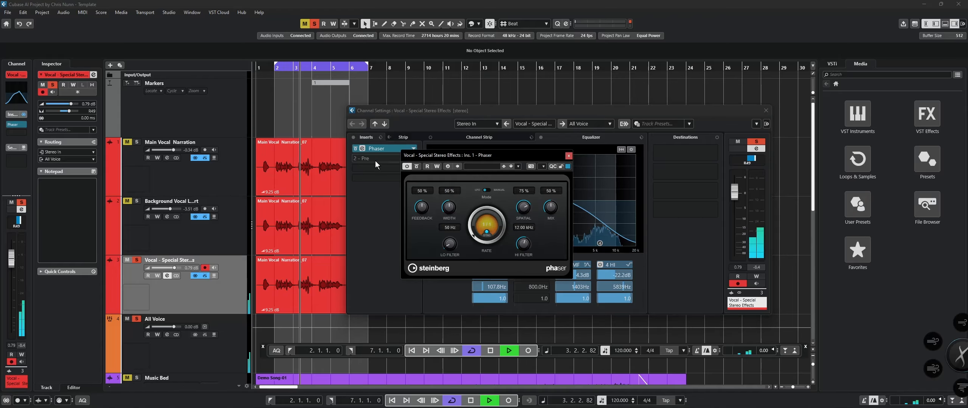
{"action": "left_click_drag", "start_coordinate": [421, 205], "coordinate": [457, 185]}
{"action": "left_click_drag", "start_coordinate": [550, 206], "coordinate": [554, 176]}
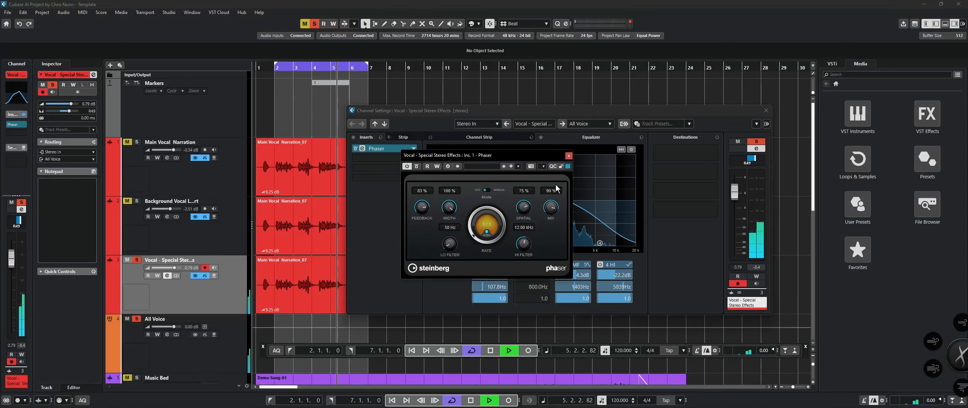
{"action": "left_click_drag", "start_coordinate": [523, 207], "coordinate": [524, 201]}
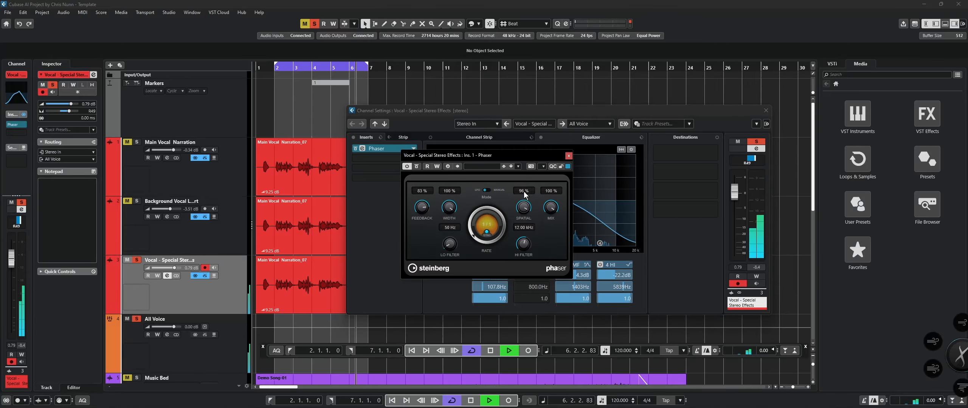
{"action": "left_click_drag", "start_coordinate": [483, 244], "coordinate": [483, 236]}
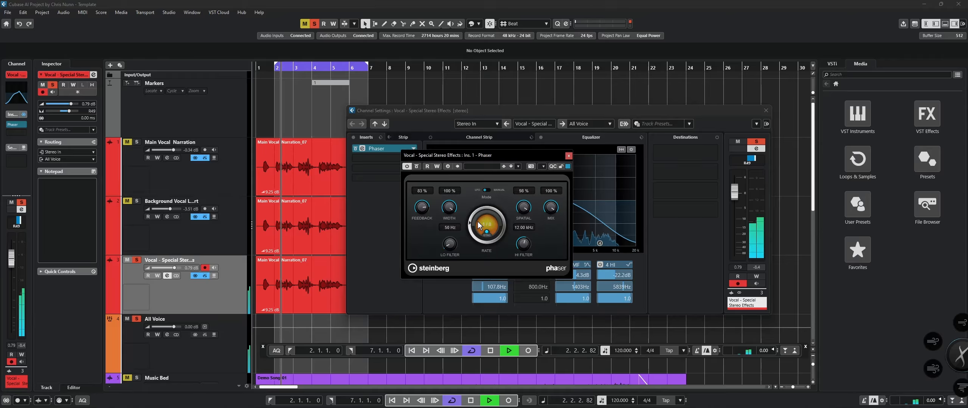
Close the effect windows, unmute the Background Vocal track and pan it fully left, and pan the Vocal - Special Stereo Effects track fully right.
{"action": "left_click", "coordinate": [765, 110]}
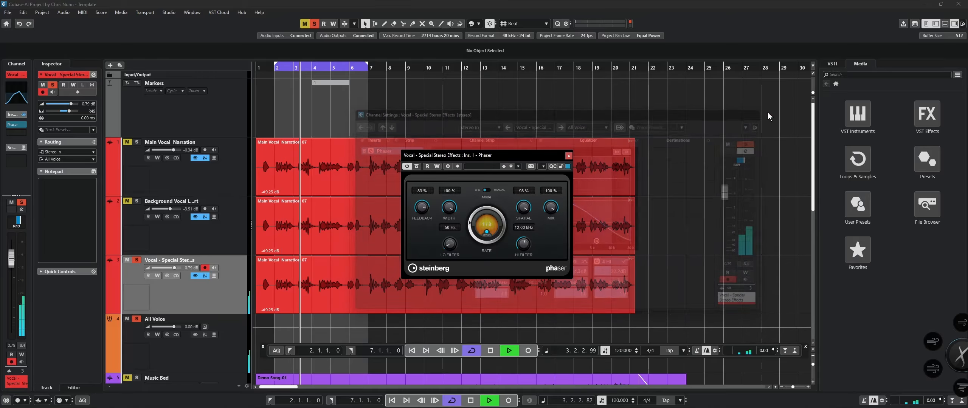
{"action": "left_click", "coordinate": [568, 155]}
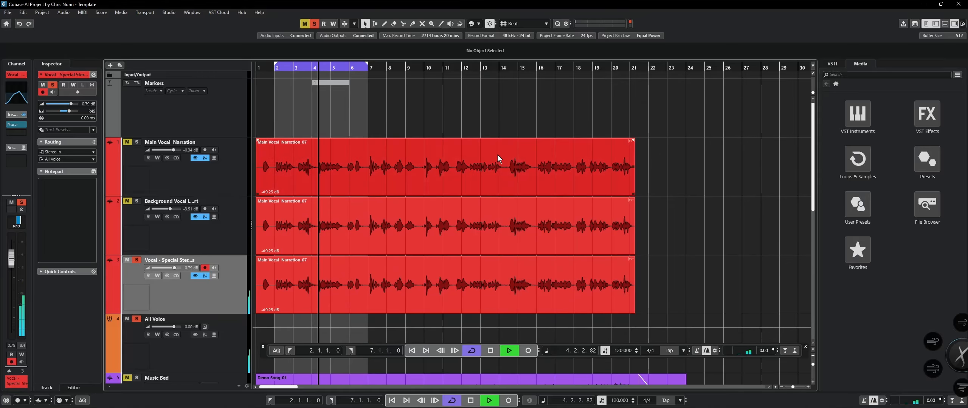
{"action": "left_click", "coordinate": [127, 203]}
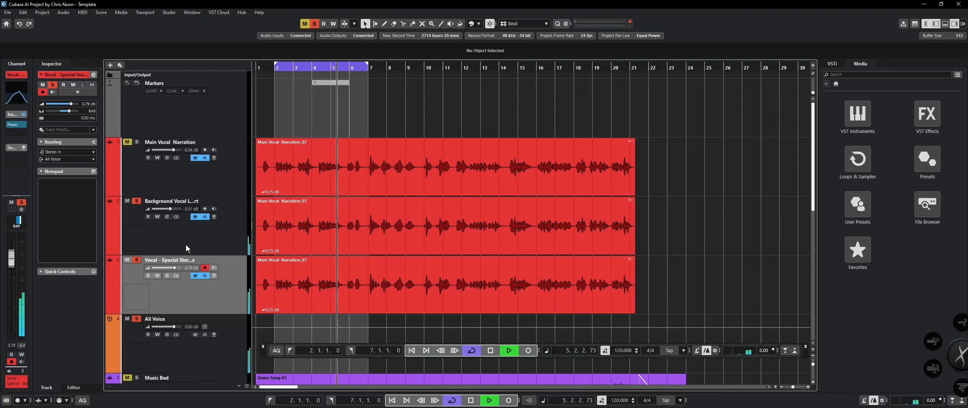
{"action": "left_click", "coordinate": [196, 239]}
{"action": "left_click_drag", "start_coordinate": [13, 220], "coordinate": [7, 220]}
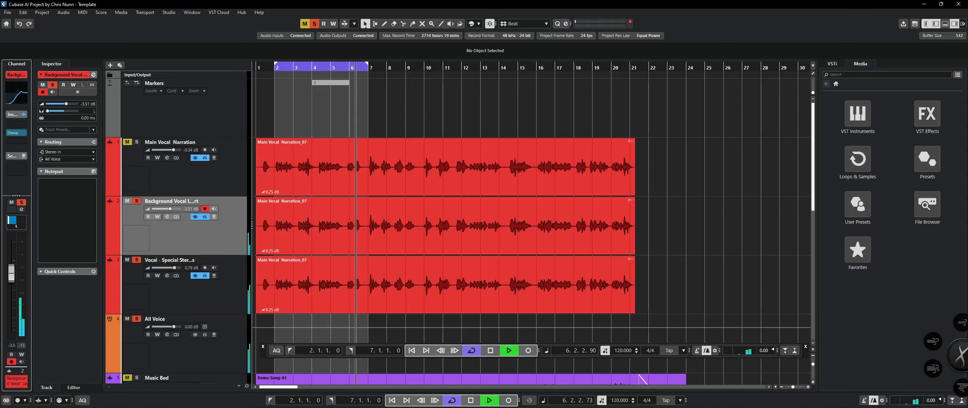
{"action": "left_click", "coordinate": [175, 284]}
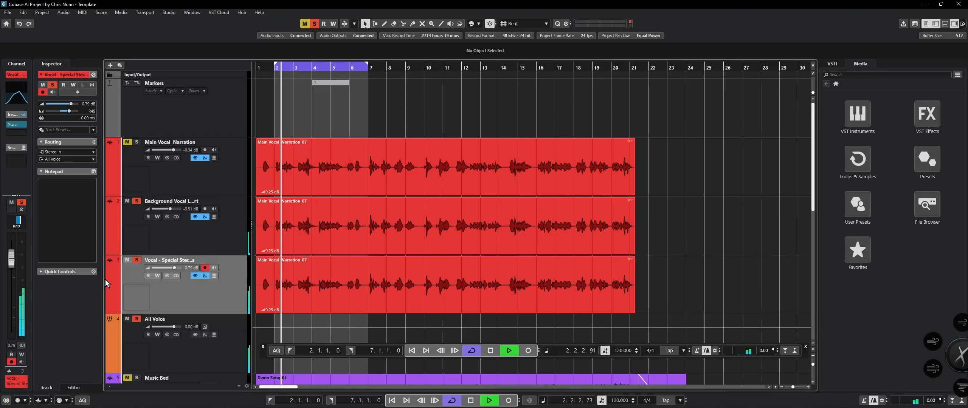
{"action": "left_click_drag", "start_coordinate": [21, 227], "coordinate": [27, 226]}
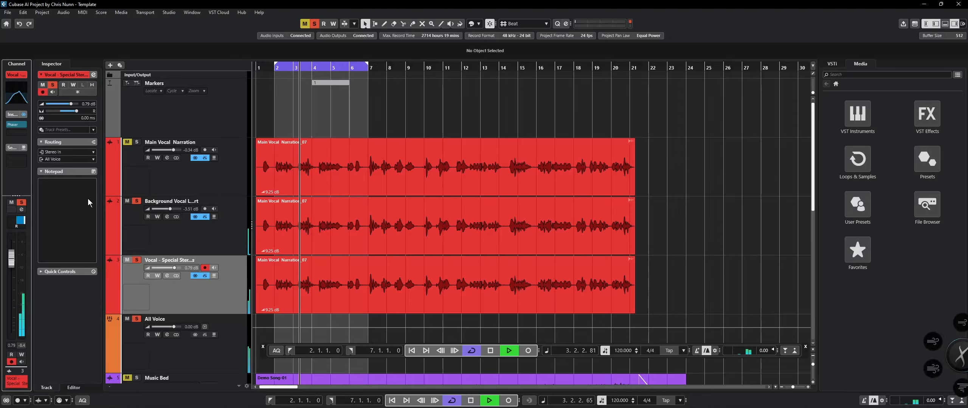
Unmute the Main Vocal Narration, and lower the Background Vocal to about -8.5 dB and Vocal - Special Stereo Effects to -9.95 dB.
{"action": "left_click", "coordinate": [129, 142]}
{"action": "left_click", "coordinate": [197, 177]}
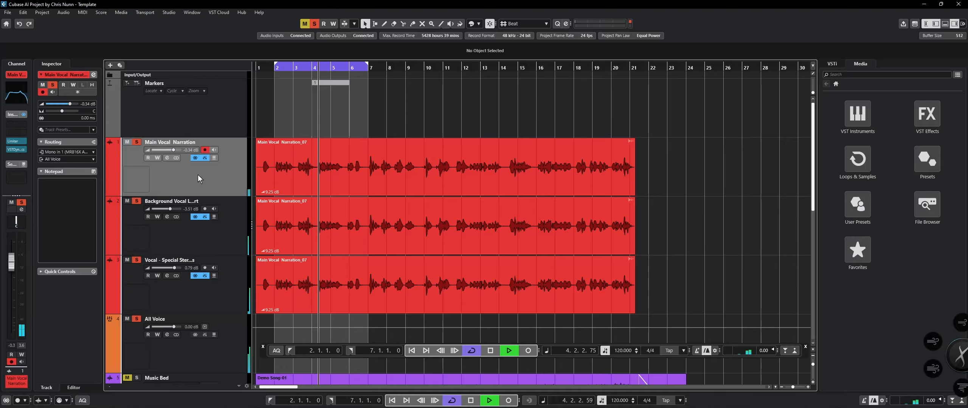
{"action": "left_click", "coordinate": [196, 244]}
{"action": "left_click_drag", "start_coordinate": [12, 273], "coordinate": [13, 287]}
{"action": "left_click", "coordinate": [196, 301]}
{"action": "left_click_drag", "start_coordinate": [11, 258], "coordinate": [17, 296]}
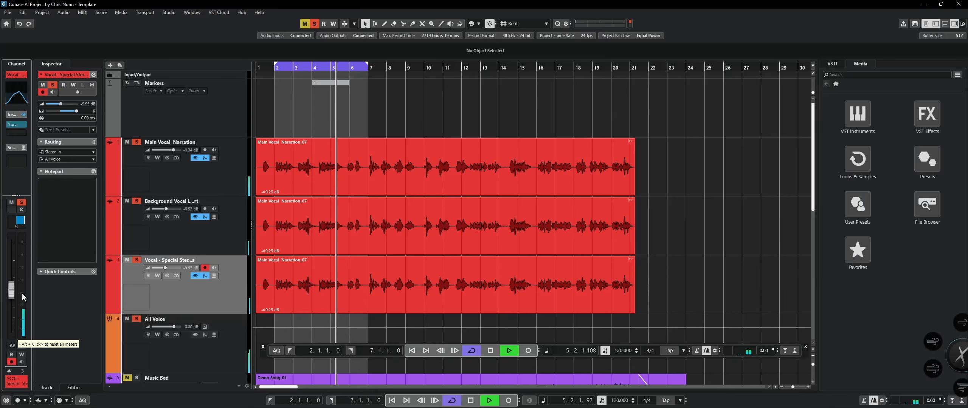
Stop playback, clear all track solos and play the loop with the full mix.
{"action": "left_click", "coordinate": [267, 212]}
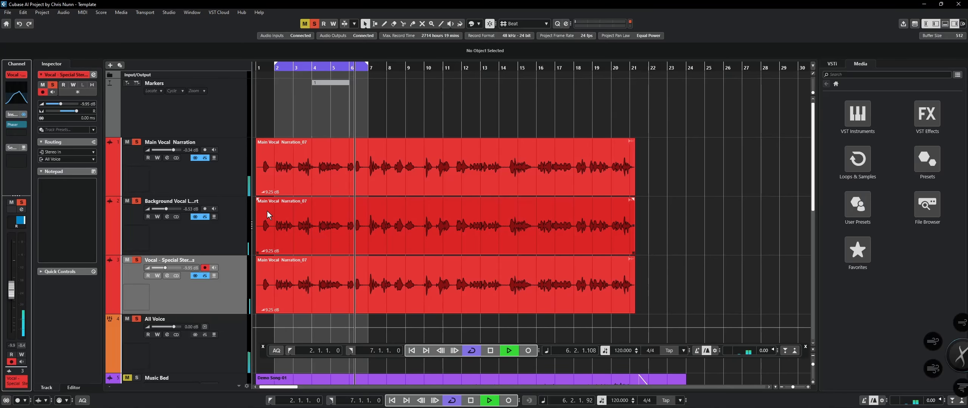
{"action": "key", "text": "space"}
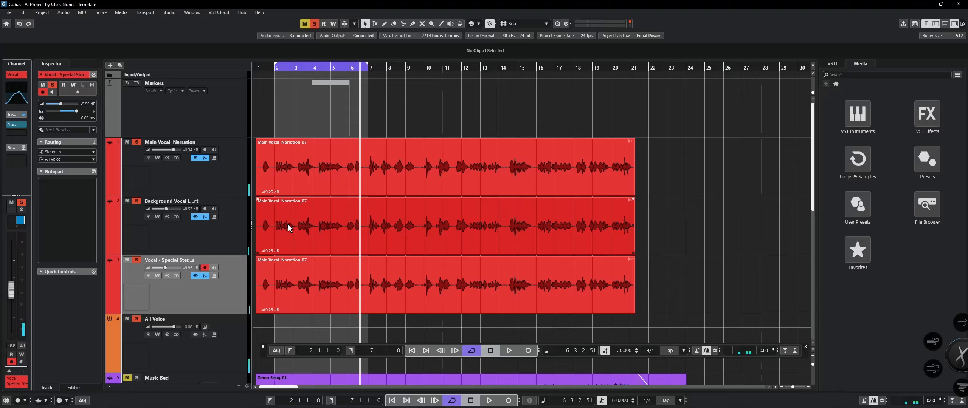
{"action": "left_click", "coordinate": [316, 24]}
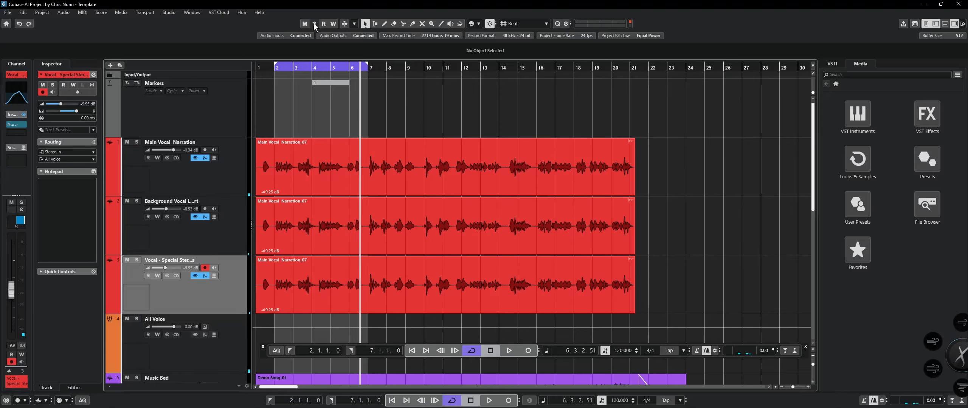
{"action": "key", "text": "space"}
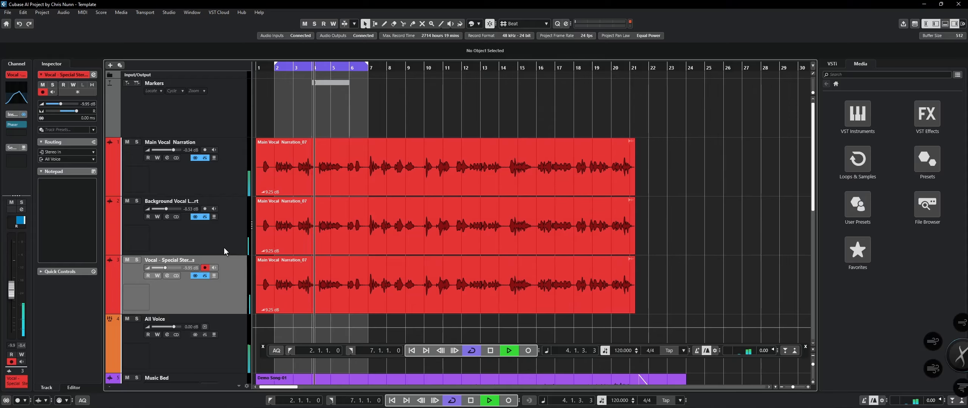
{"action": "scroll", "coordinate": [224, 251], "scroll_direction": "down", "scroll_amount": 2}
{"action": "scroll", "coordinate": [224, 251], "scroll_direction": "up", "scroll_amount": 2}
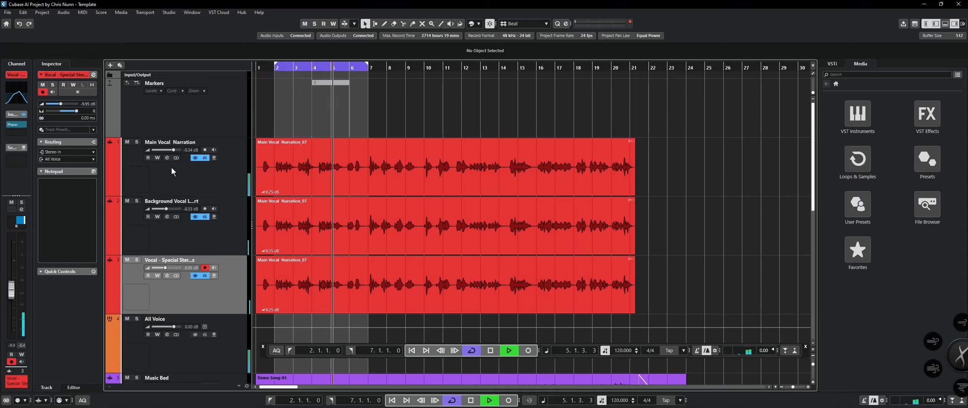
Add an active send from the Main Vocal Narration channel to Reverb or Hallway at a level of -9.35 dB.
{"action": "left_click", "coordinate": [166, 158]}
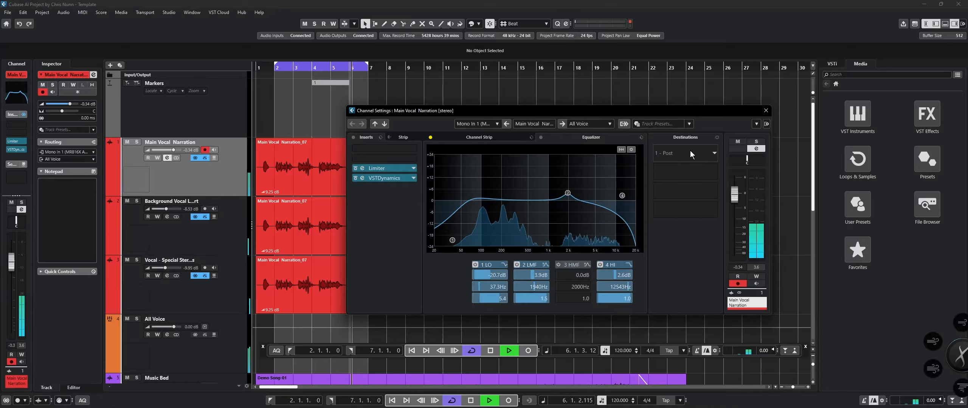
{"action": "left_click", "coordinate": [711, 152]}
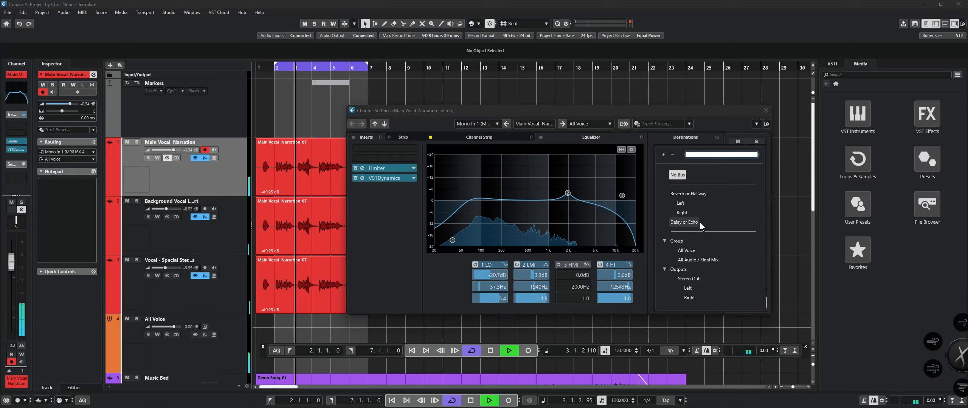
{"action": "left_click", "coordinate": [705, 196]}
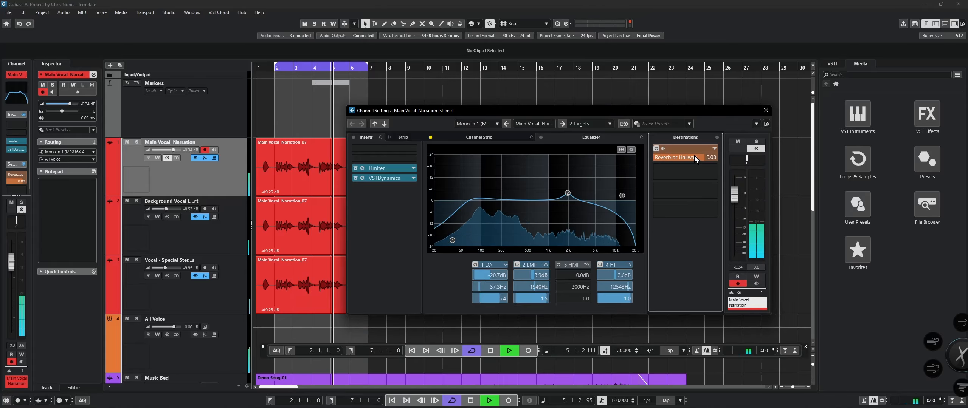
{"action": "left_click_drag", "start_coordinate": [685, 159], "coordinate": [648, 161]}
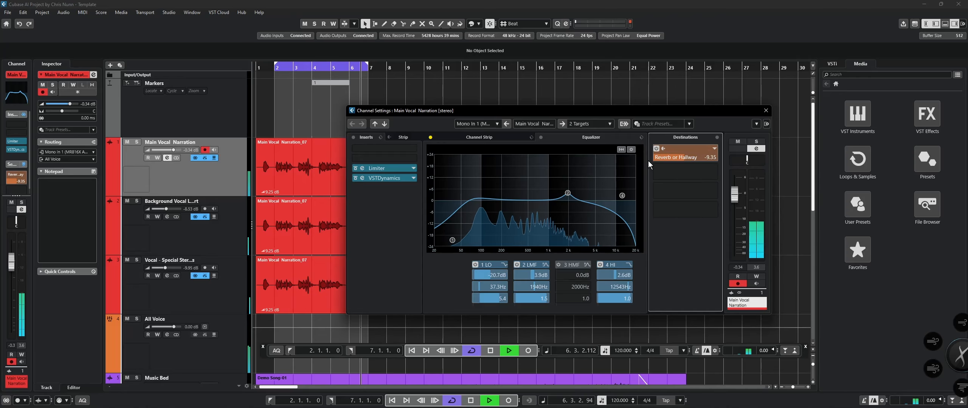
Add a second send from Main Vocal Narration to Delay or Echo, activate it at -17.1 dB and close the channel settings.
{"action": "left_click", "coordinate": [703, 172]}
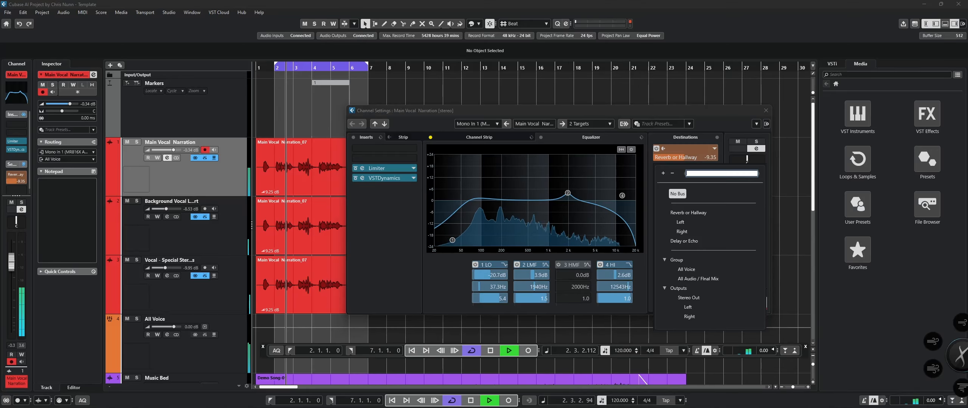
{"action": "left_click", "coordinate": [715, 240]}
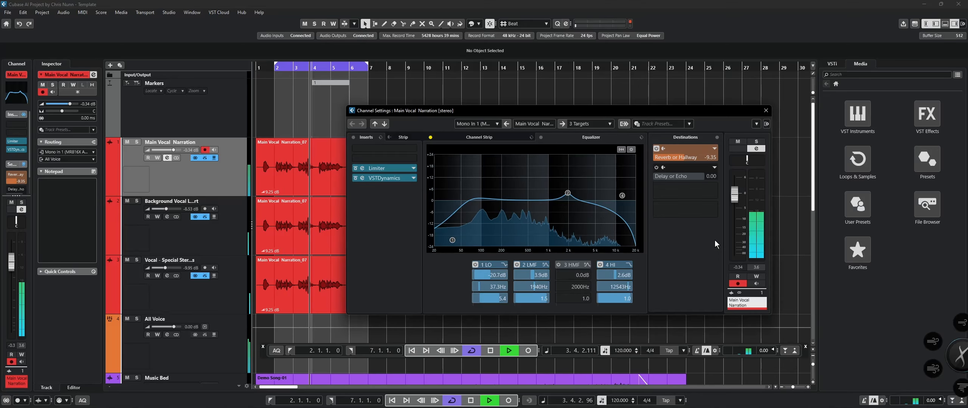
{"action": "left_click", "coordinate": [656, 168]}
{"action": "left_click_drag", "start_coordinate": [693, 176], "coordinate": [668, 179]}
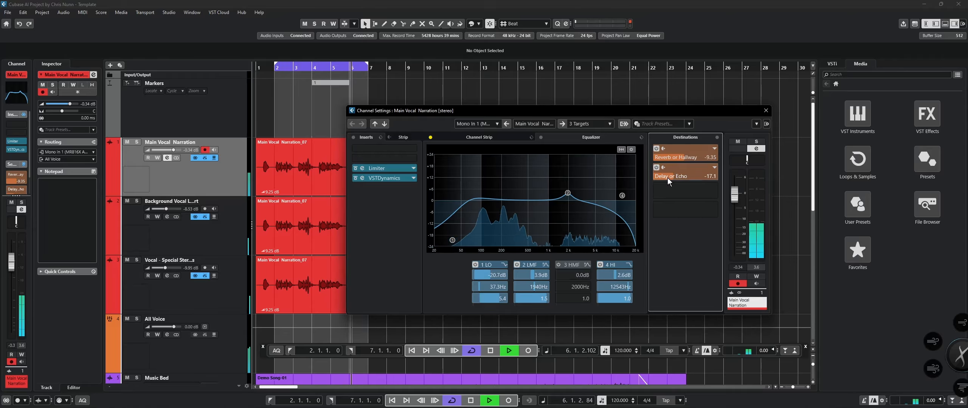
{"action": "left_click", "coordinate": [765, 111]}
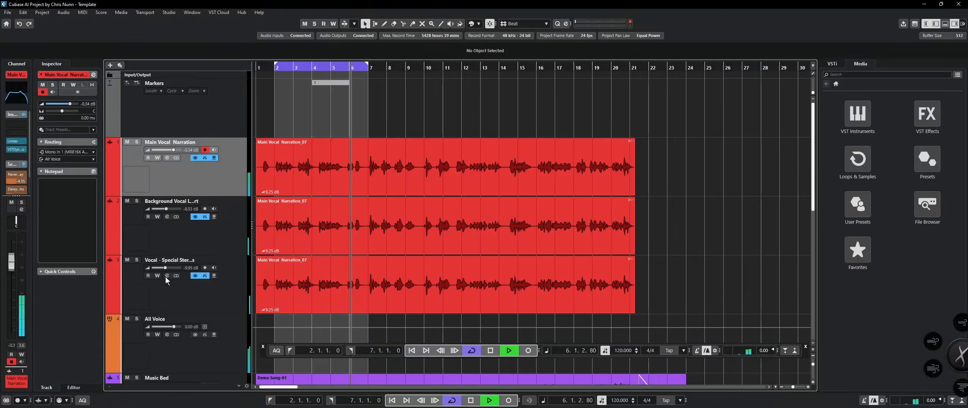
Add a -24 dB low EQ cut at about 136.2 Hz on the Reverb or Hallway effects channel.
{"action": "scroll", "coordinate": [168, 277], "scroll_direction": "down", "scroll_amount": 5}
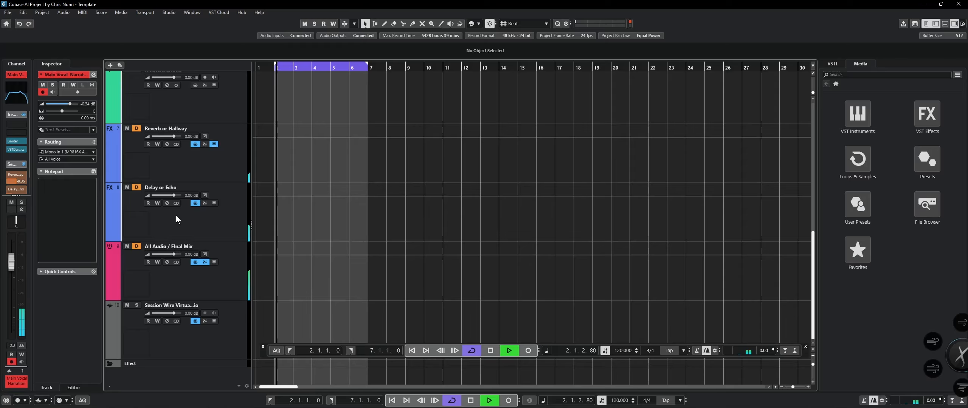
{"action": "left_click", "coordinate": [183, 167]}
{"action": "left_click", "coordinate": [167, 145]}
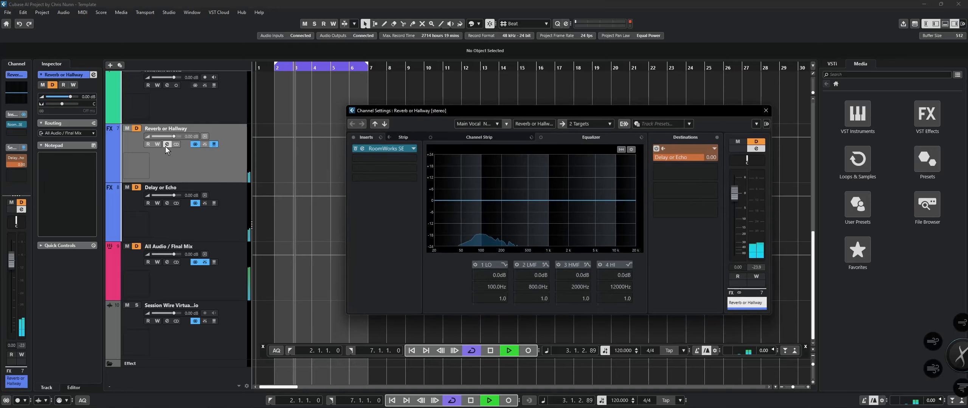
{"action": "left_click_drag", "start_coordinate": [441, 202], "coordinate": [490, 253]}
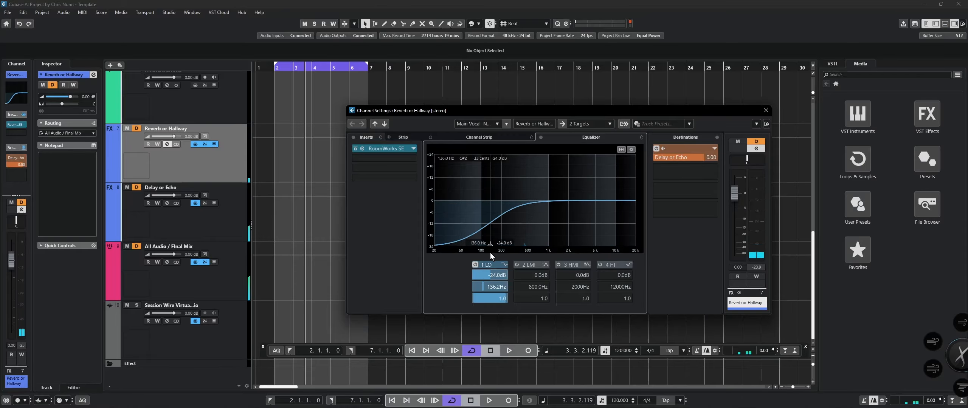
Add a -24 dB low EQ cut at about 178.8 Hz on the Delay or Echo effects channel and close its settings.
{"action": "left_click", "coordinate": [224, 226]}
{"action": "left_click", "coordinate": [167, 203]}
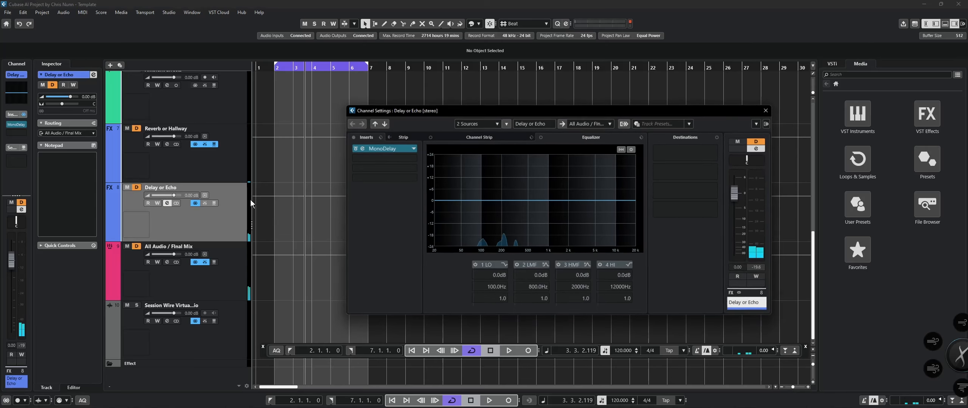
{"action": "left_click_drag", "start_coordinate": [440, 195], "coordinate": [498, 254]}
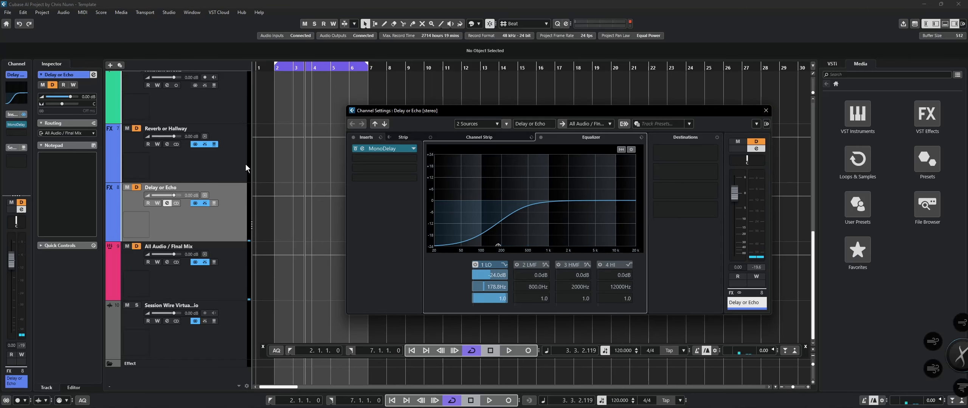
{"action": "key", "text": "Escape"}
Review the RoomWorks SE reverb settings on the Reverb or Hallway channel.
{"action": "left_click", "coordinate": [183, 163]}
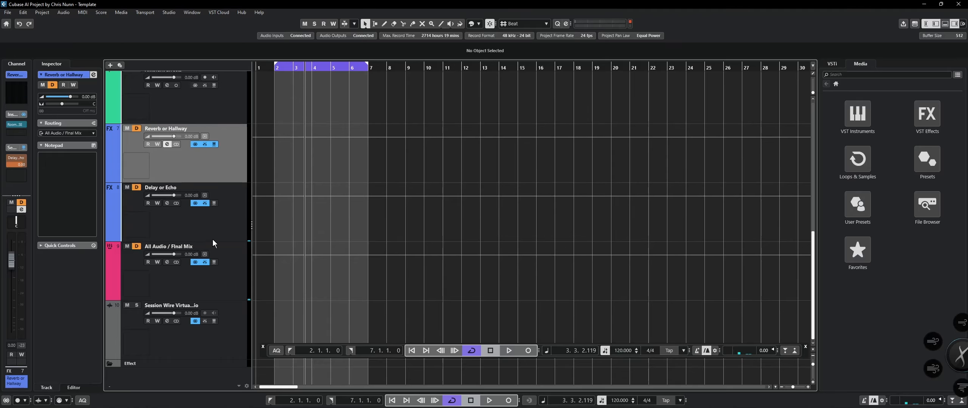
{"action": "left_click", "coordinate": [213, 235]}
{"action": "left_click", "coordinate": [220, 171]}
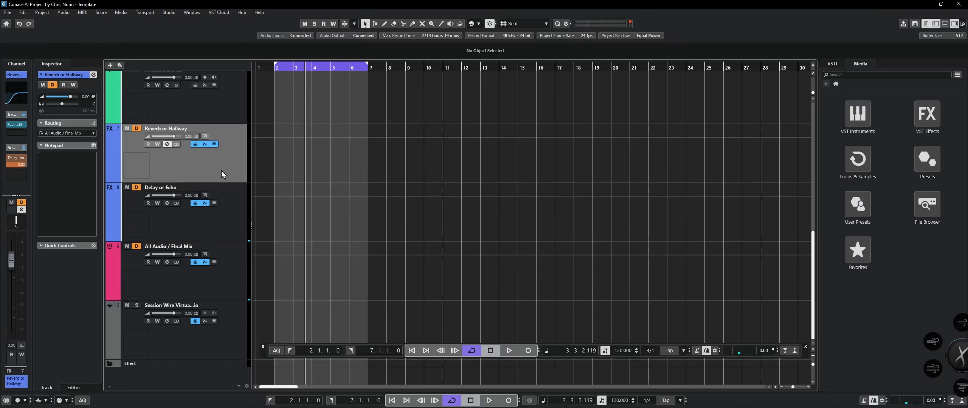
{"action": "left_click", "coordinate": [168, 143]}
{"action": "left_click", "coordinate": [362, 149]}
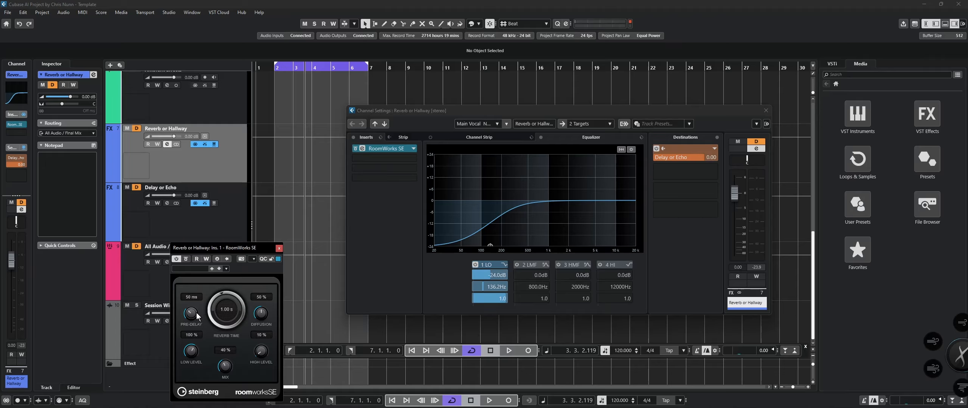
{"action": "left_click", "coordinate": [279, 249]}
Play the looped mix and look over the vocal, music and effects tracks.
{"action": "key", "text": "space"}
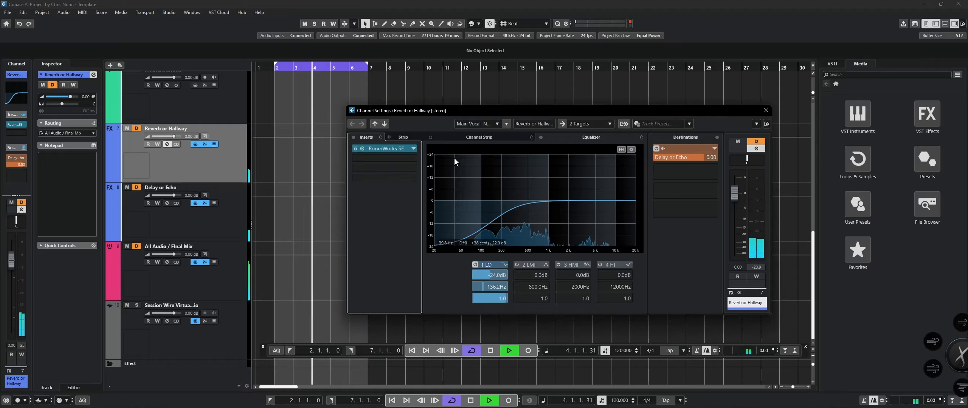
{"action": "left_click", "coordinate": [765, 113]}
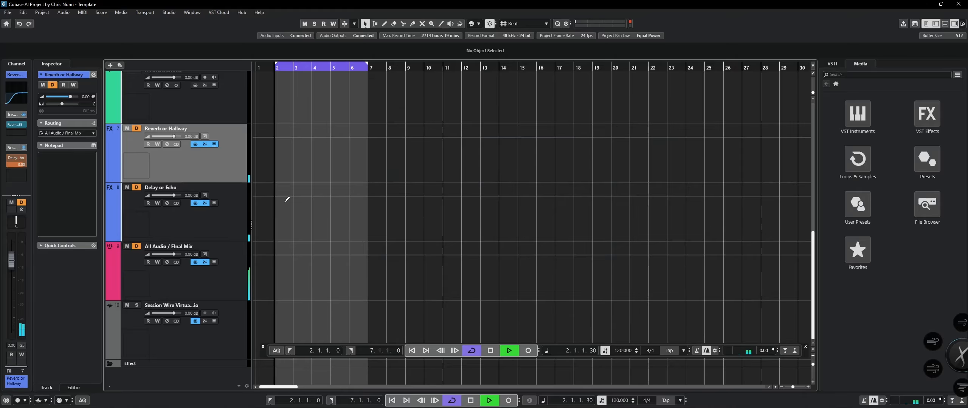
{"action": "scroll", "coordinate": [281, 199], "scroll_direction": "up", "scroll_amount": 3}
{"action": "scroll", "coordinate": [281, 199], "scroll_direction": "up", "scroll_amount": 4}
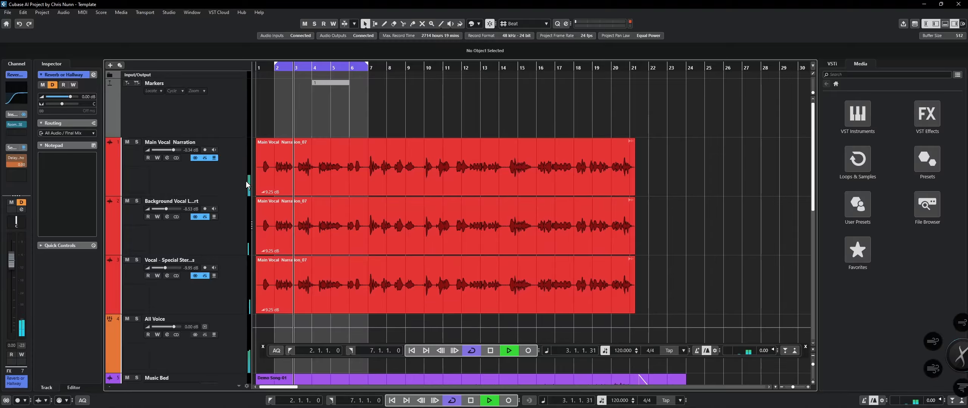
{"action": "scroll", "coordinate": [247, 185], "scroll_direction": "down", "scroll_amount": 4}
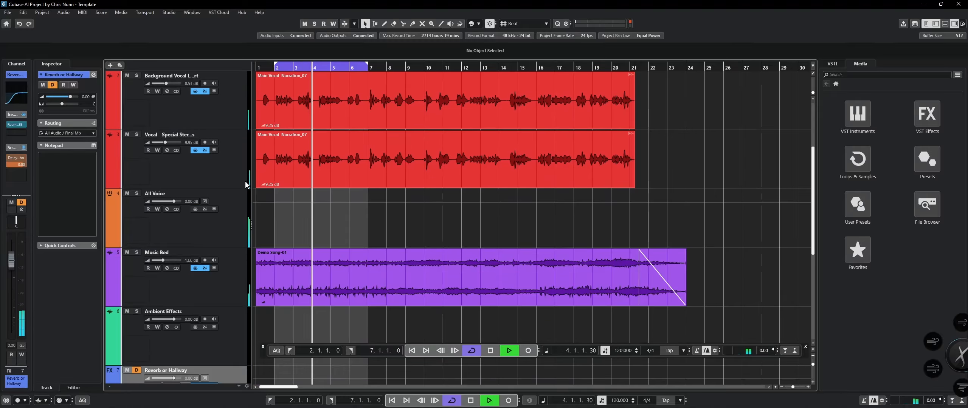
{"action": "scroll", "coordinate": [247, 185], "scroll_direction": "up", "scroll_amount": 2}
{"action": "scroll", "coordinate": [245, 184], "scroll_direction": "up", "scroll_amount": 2}
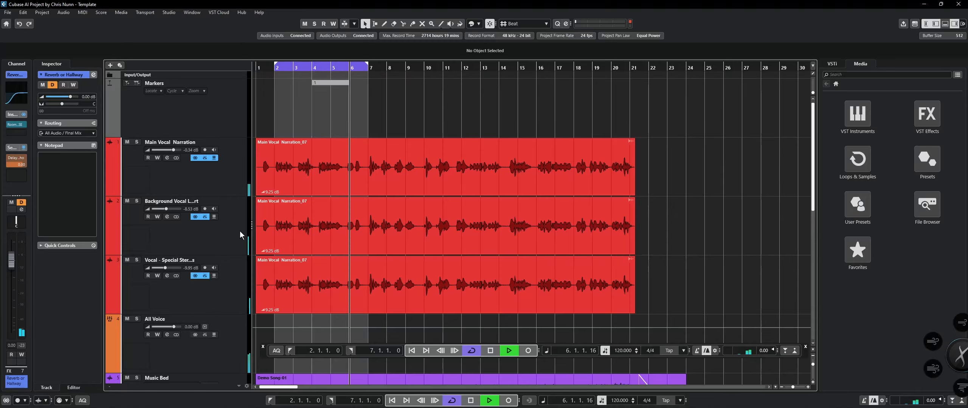
{"action": "left_click", "coordinate": [412, 310]}
{"action": "left_click", "coordinate": [413, 317]}
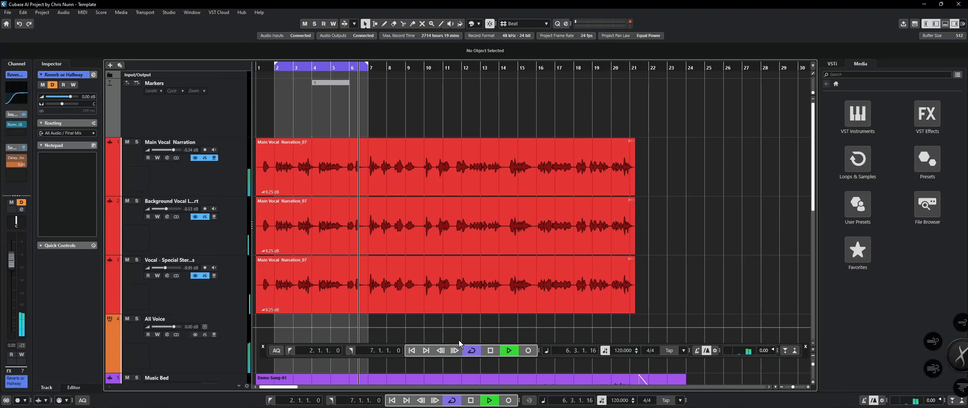
Stop playback and review the panning of the main, background and special stereo effects vocal tracks.
{"action": "left_click", "coordinate": [490, 350]}
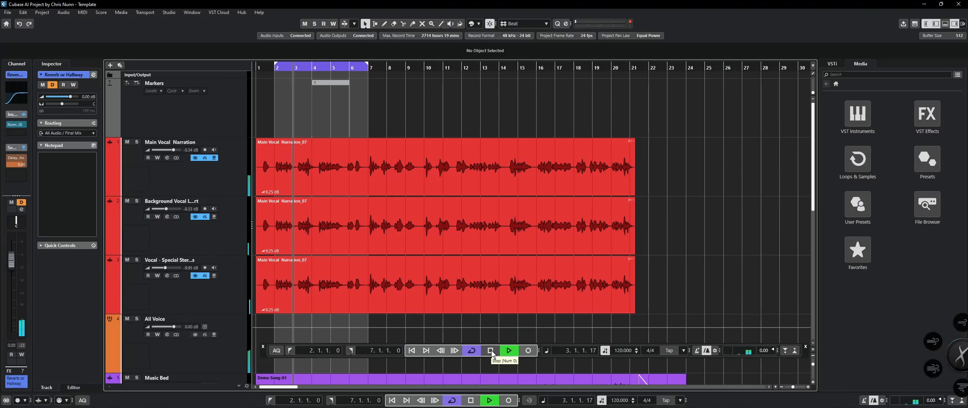
{"action": "left_click", "coordinate": [491, 353]}
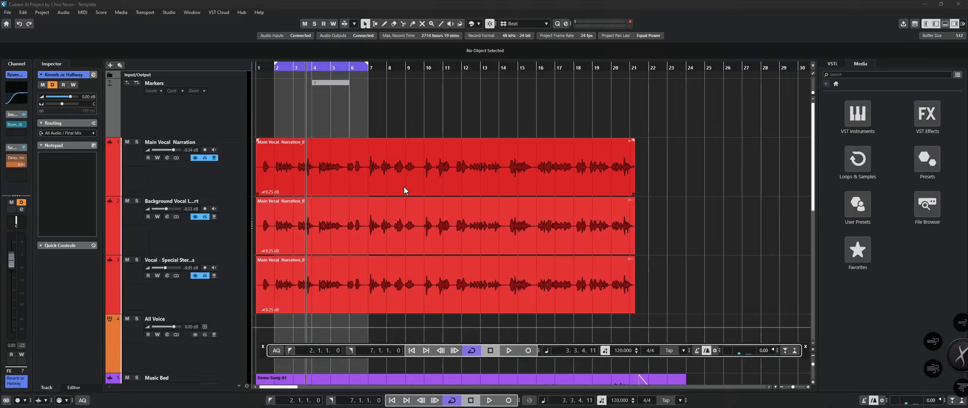
{"action": "left_click", "coordinate": [232, 168]}
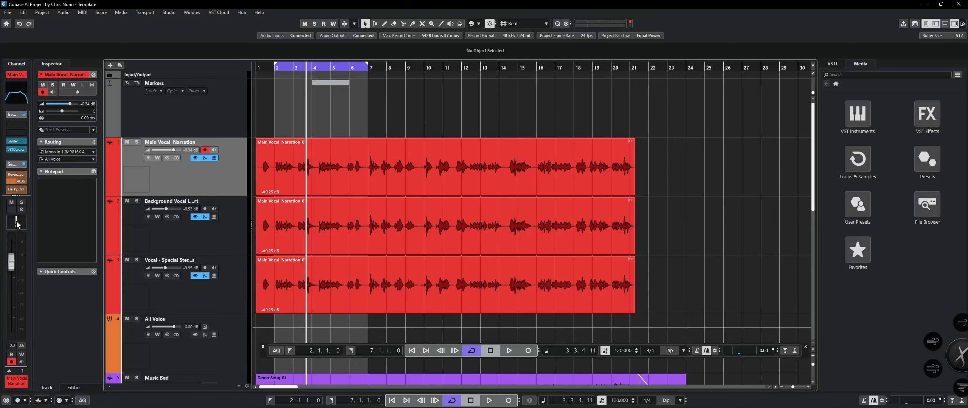
{"action": "left_click", "coordinate": [232, 235]}
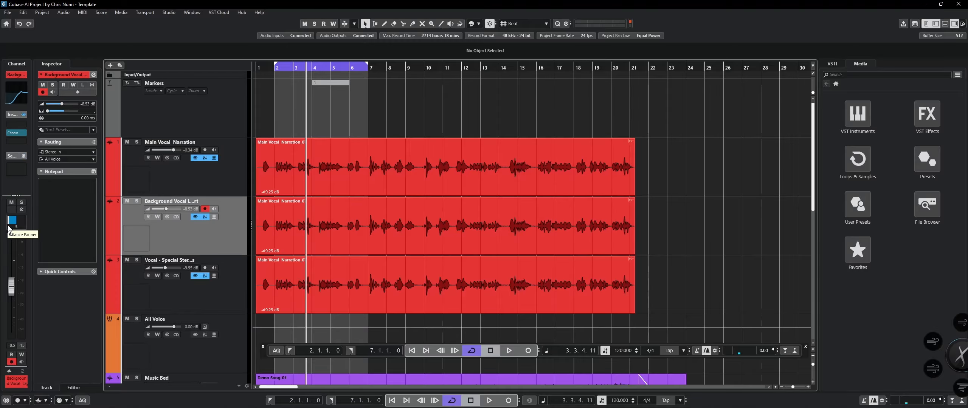
{"action": "left_click", "coordinate": [174, 306]}
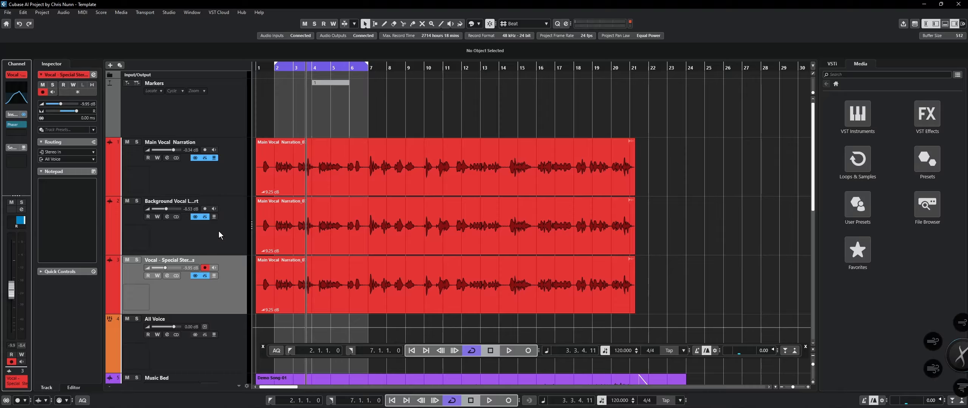
{"action": "left_click", "coordinate": [241, 181]}
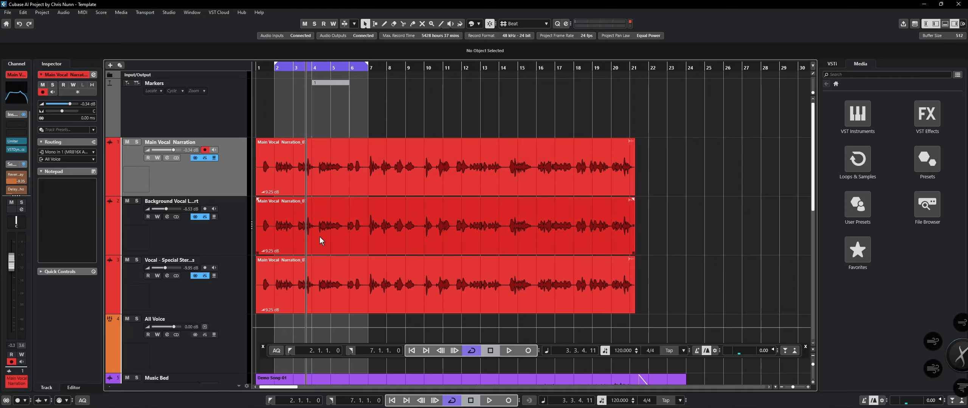
Inspect the Background Vocal event's waveform in the editor, and the Main Vocal Narration channel's EQ, inserts and sends.
{"action": "double_click", "coordinate": [429, 244]}
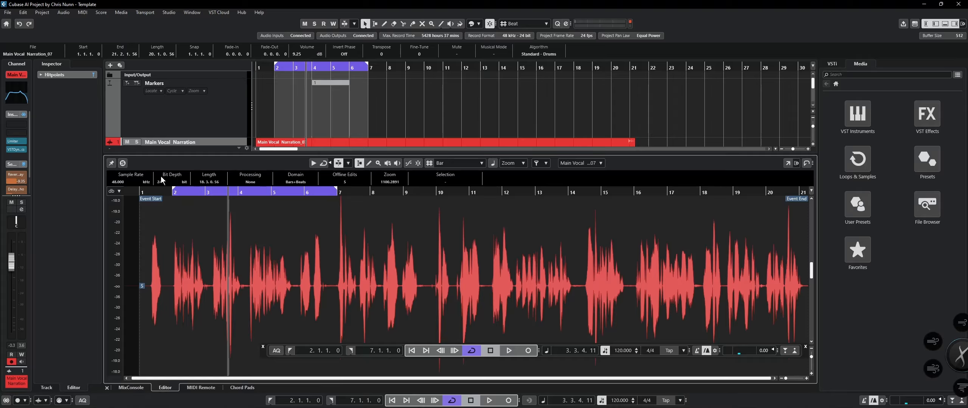
{"action": "left_click", "coordinate": [107, 388]}
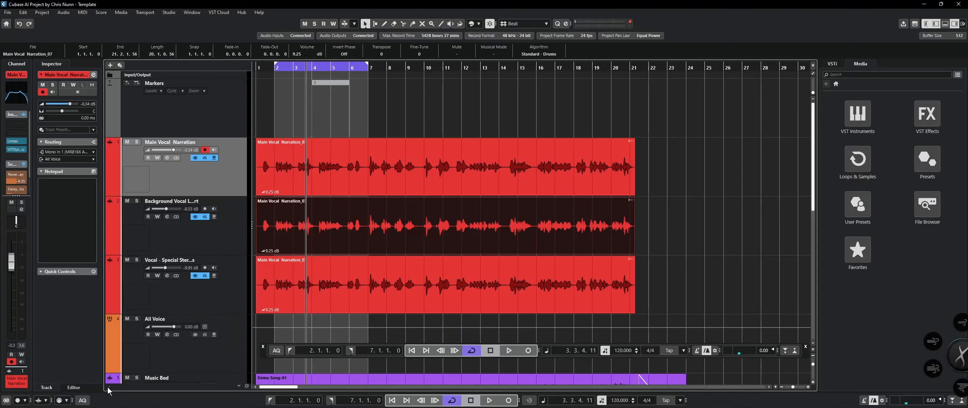
{"action": "left_click", "coordinate": [167, 158]}
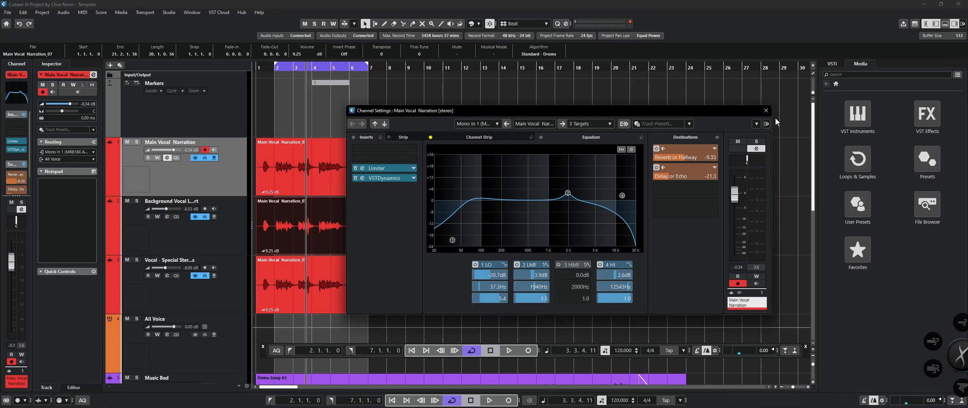
{"action": "left_click", "coordinate": [766, 110]}
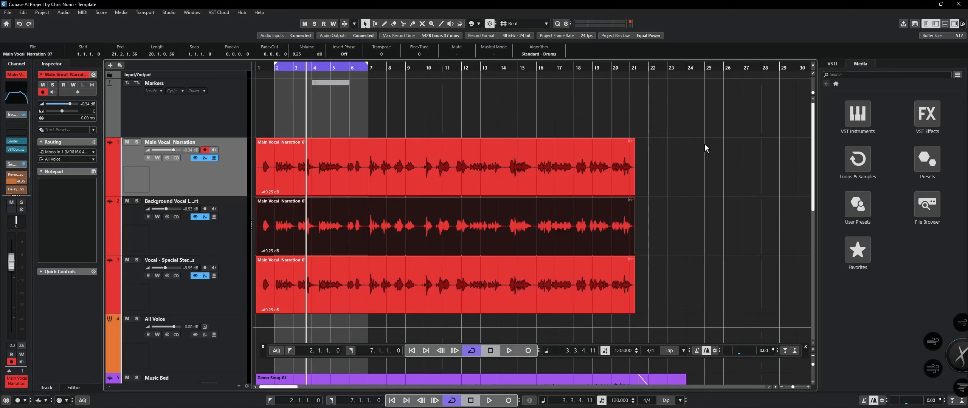
Lower the Vocal - Special Stereo Effects track's volume to -13.8 dB.
{"action": "left_click", "coordinate": [572, 201]}
{"action": "scroll", "coordinate": [176, 268], "scroll_direction": "down", "scroll_amount": 1}
{"action": "scroll", "coordinate": [234, 203], "scroll_direction": "down", "scroll_amount": 2}
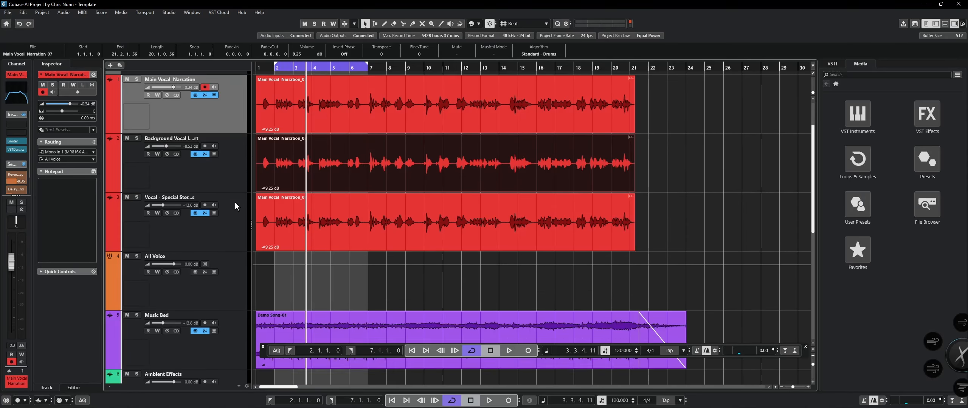
Examine the whole track arrangement, from the vocal layers down to the All Audio / Final Mix track.
{"action": "scroll", "coordinate": [235, 202], "scroll_direction": "up", "scroll_amount": 2}
{"action": "scroll", "coordinate": [235, 202], "scroll_direction": "down", "scroll_amount": 5}
{"action": "scroll", "coordinate": [234, 203], "scroll_direction": "up", "scroll_amount": 5}
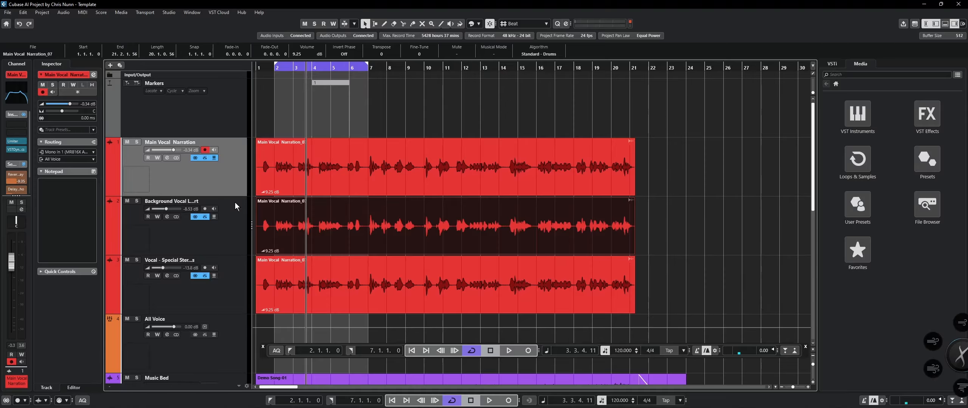
{"action": "scroll", "coordinate": [235, 203], "scroll_direction": "down", "scroll_amount": 5}
{"action": "scroll", "coordinate": [304, 175], "scroll_direction": "up", "scroll_amount": 5}
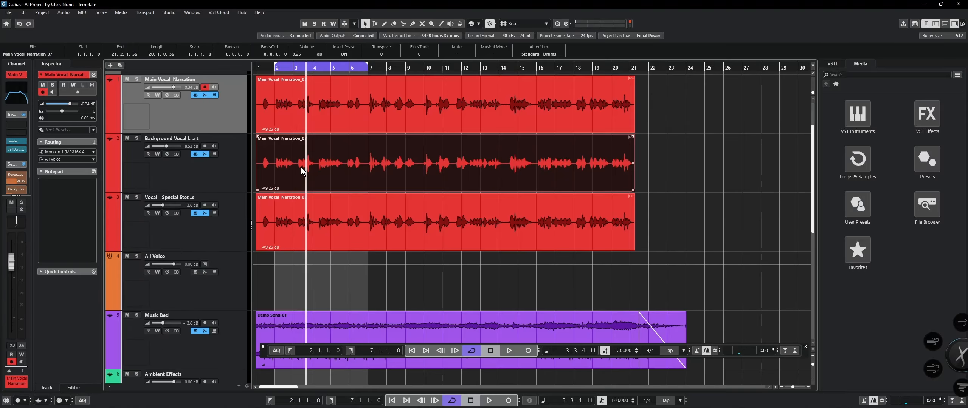
{"action": "scroll", "coordinate": [303, 174], "scroll_direction": "down", "scroll_amount": 5}
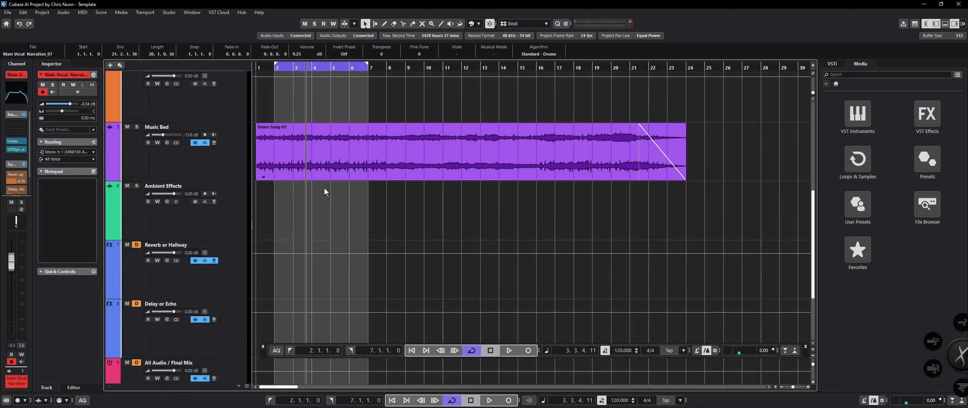
{"action": "scroll", "coordinate": [361, 199], "scroll_direction": "up", "scroll_amount": 5}
{"action": "scroll", "coordinate": [362, 199], "scroll_direction": "down", "scroll_amount": 5}
{"action": "scroll", "coordinate": [366, 174], "scroll_direction": "up", "scroll_amount": 5}
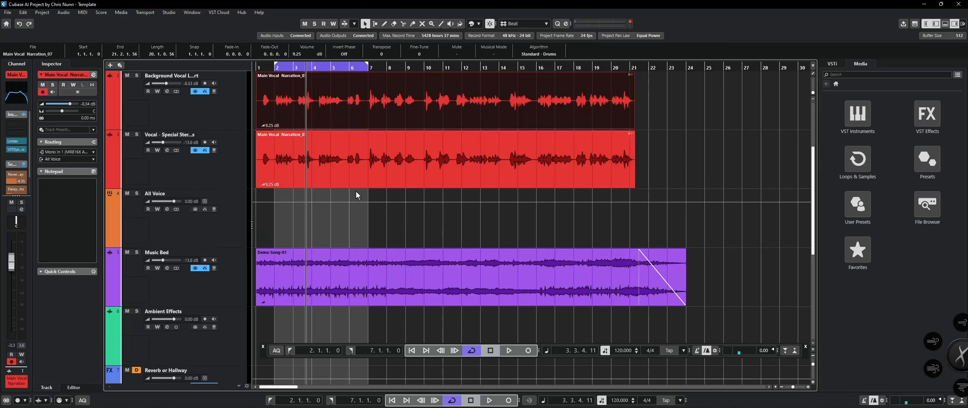
{"action": "scroll", "coordinate": [348, 198], "scroll_direction": "down", "scroll_amount": 5}
Inspect the Music Bed channel's EQ curve and its voice-range cut.
{"action": "left_click", "coordinate": [408, 176]}
{"action": "left_click", "coordinate": [156, 158]}
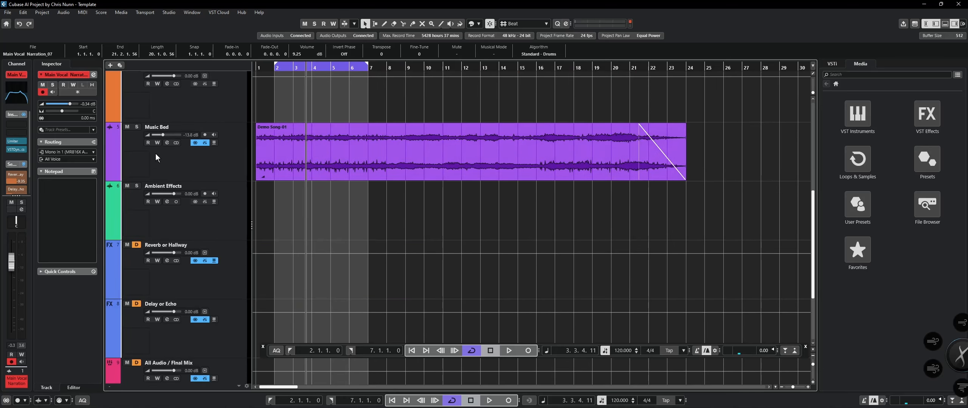
{"action": "left_click", "coordinate": [167, 143]}
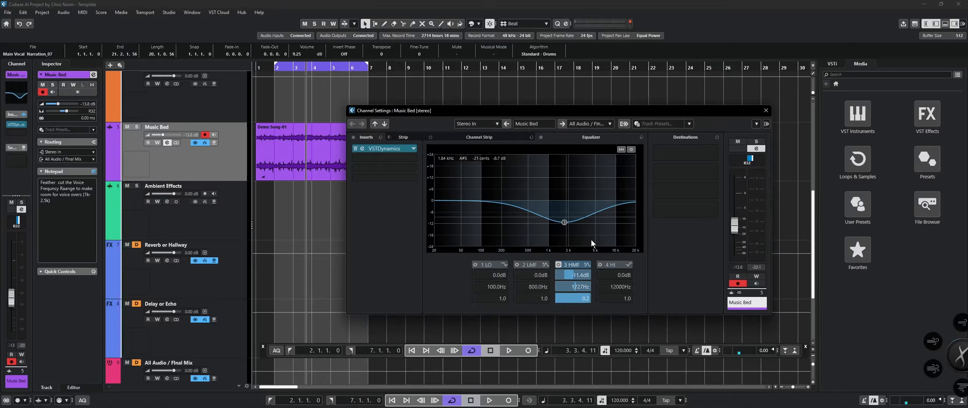
Set the Main Vocal Narration's low-mid EQ band to 4.7 dB at 2152 Hz and widen it to a Q of 0.3.
{"action": "scroll", "coordinate": [221, 121], "scroll_direction": "up", "scroll_amount": 5}
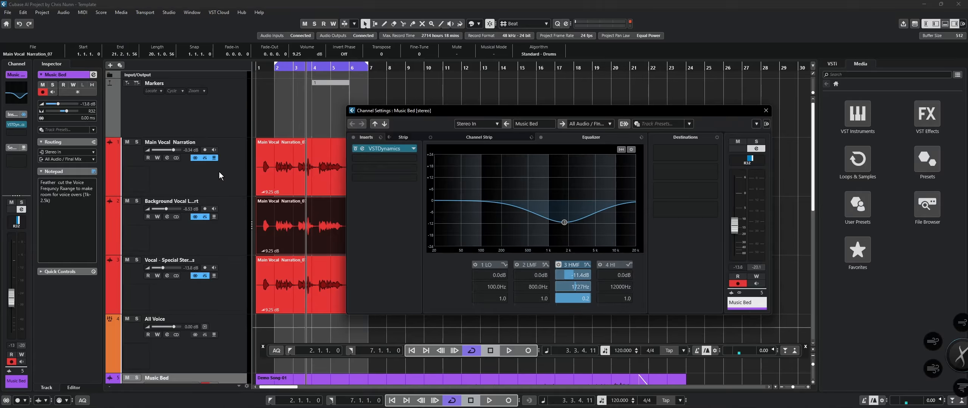
{"action": "left_click", "coordinate": [220, 172]}
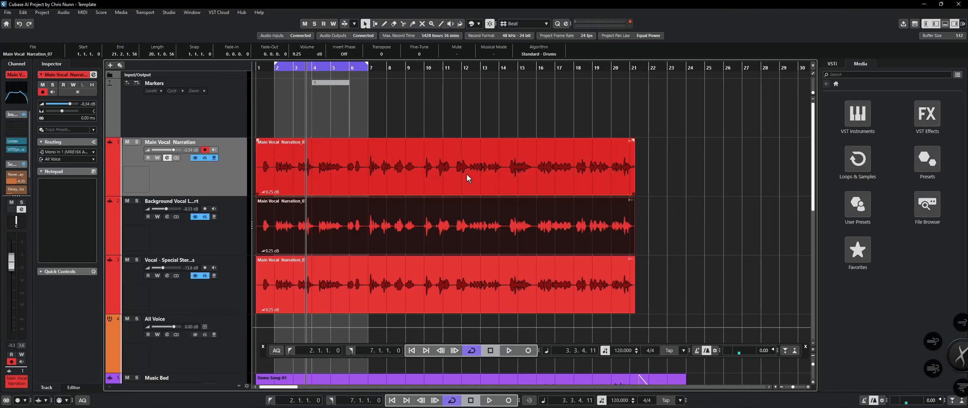
{"action": "left_click", "coordinate": [168, 159]}
{"action": "left_click_drag", "start_coordinate": [568, 193], "coordinate": [570, 192]}
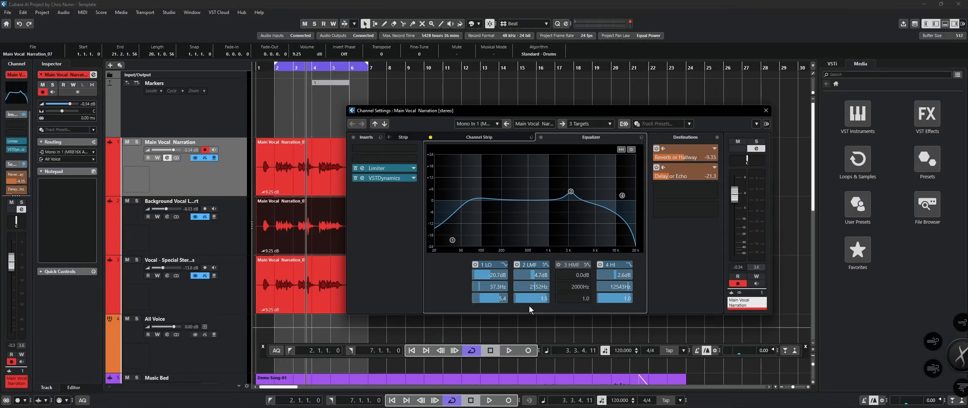
{"action": "left_click_drag", "start_coordinate": [531, 299], "coordinate": [533, 327]}
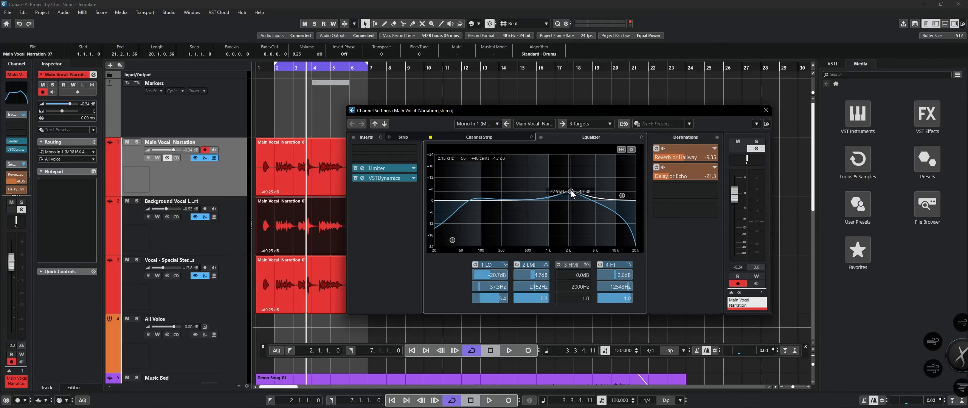
Review the EQ and insert settings of the Background Vocal Layer Support and Vocal - Special Stereo Effects channels.
{"action": "left_click", "coordinate": [207, 238]}
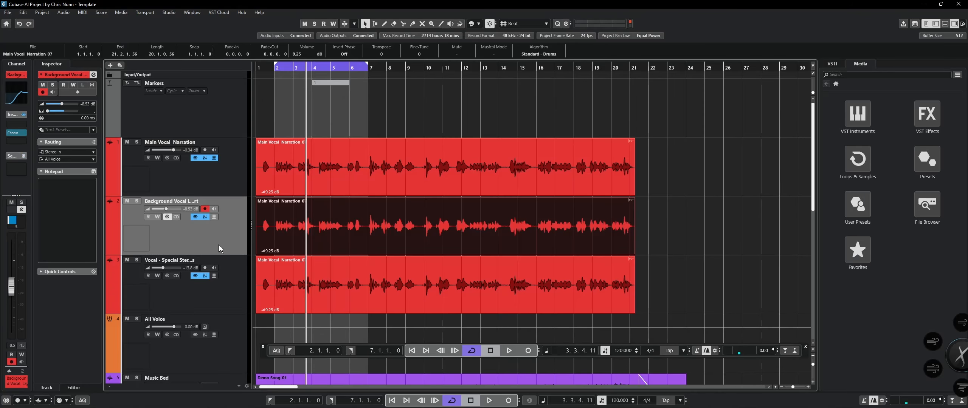
{"action": "left_click", "coordinate": [167, 217]}
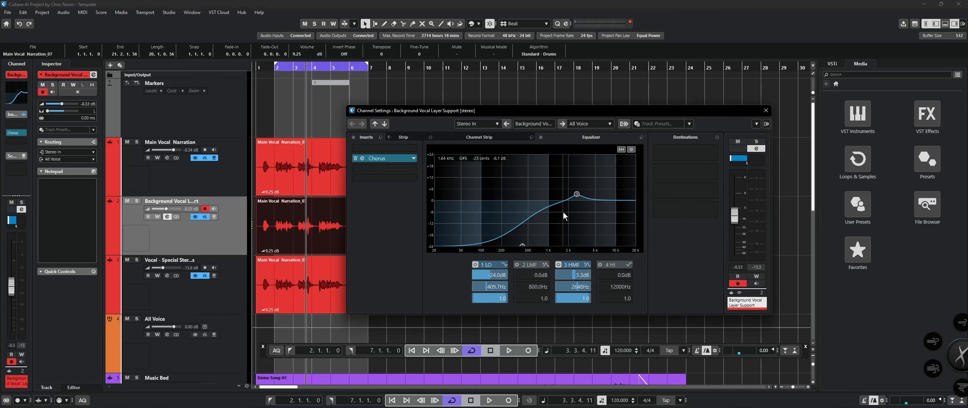
{"action": "left_click", "coordinate": [211, 289]}
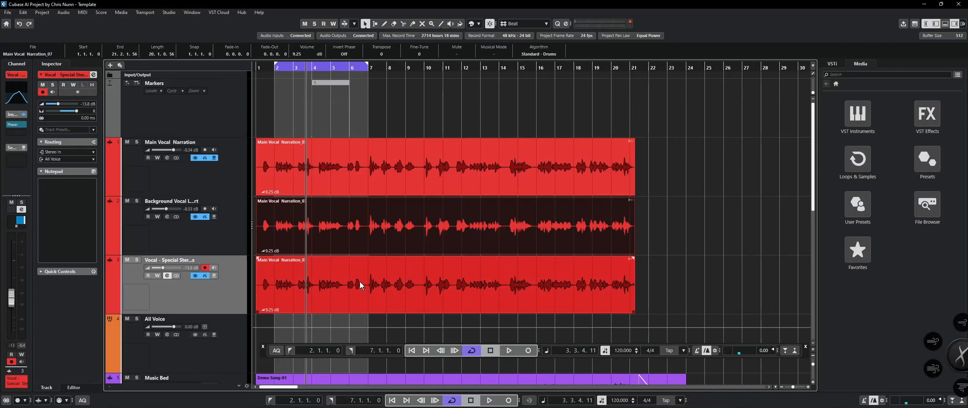
{"action": "left_click", "coordinate": [167, 276]}
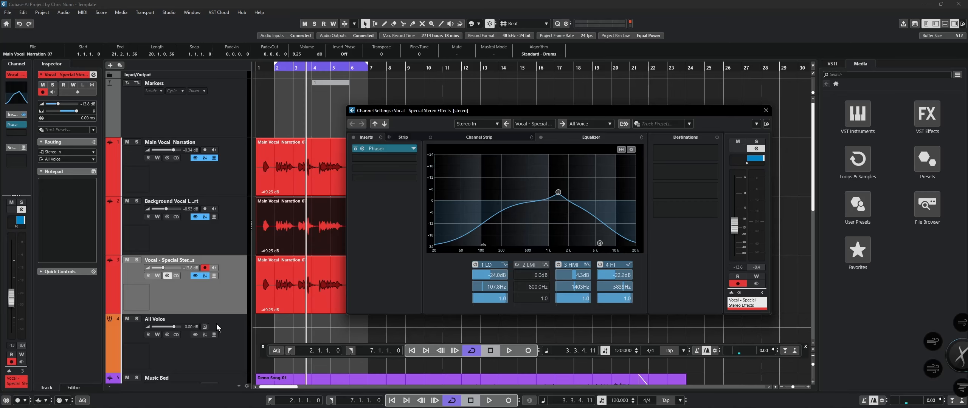
Start playback and add a 6.9 dB low-mid EQ boost at about 394.1 Hz on the Music Bed channel.
{"action": "scroll", "coordinate": [217, 324], "scroll_direction": "down", "scroll_amount": 3}
{"action": "left_click", "coordinate": [194, 276]}
{"action": "left_click", "coordinate": [167, 269]}
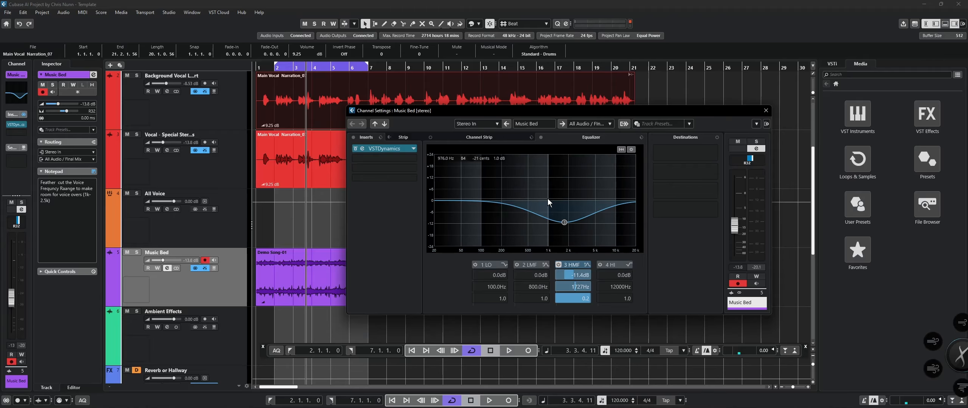
{"action": "left_click", "coordinate": [521, 203]}
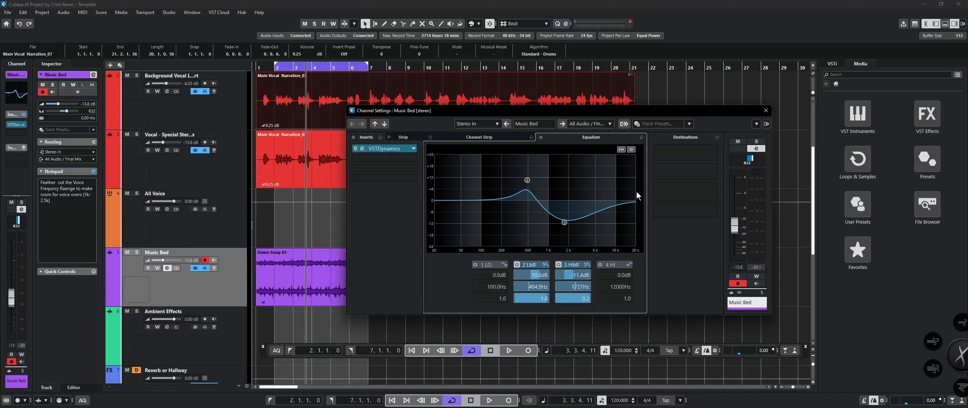
{"action": "key", "text": "space"}
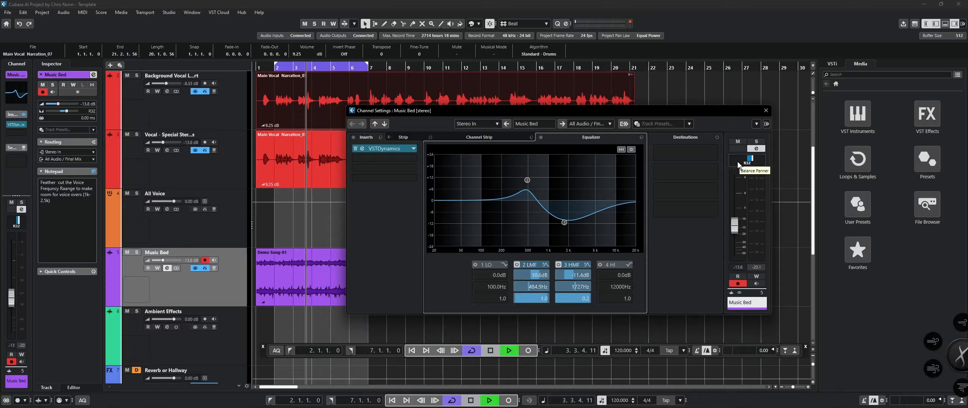
{"action": "mouse_move", "coordinate": [527, 184]}
{"action": "left_click_drag", "start_coordinate": [527, 184], "coordinate": [529, 230]}
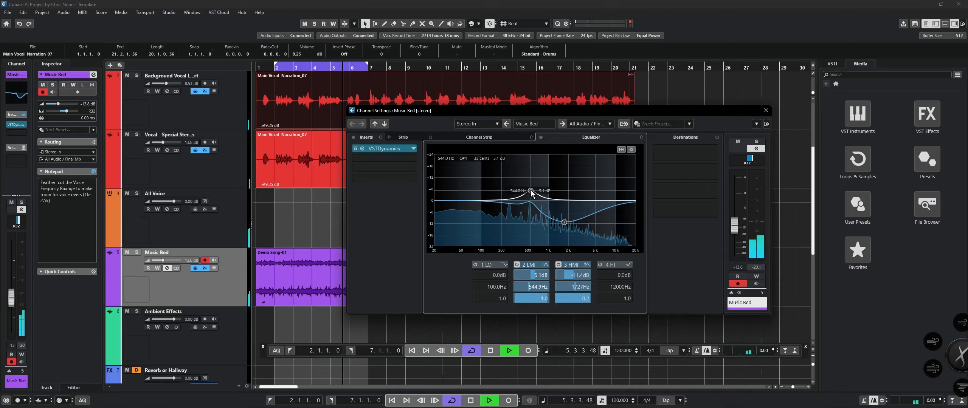
{"action": "mouse_move", "coordinate": [530, 195]}
{"action": "left_mouse_down"}
{"action": "mouse_move", "coordinate": [504, 189]}
{"action": "mouse_move", "coordinate": [521, 187]}
{"action": "left_mouse_up"}
Set the Music Bed's remaining EQ bands to 7.9 dB at 79.0 Hz, 8.1 dB at 2419 Hz and -12.8 dB at 1749 Hz.
{"action": "left_click_drag", "start_coordinate": [461, 201], "coordinate": [475, 188]}
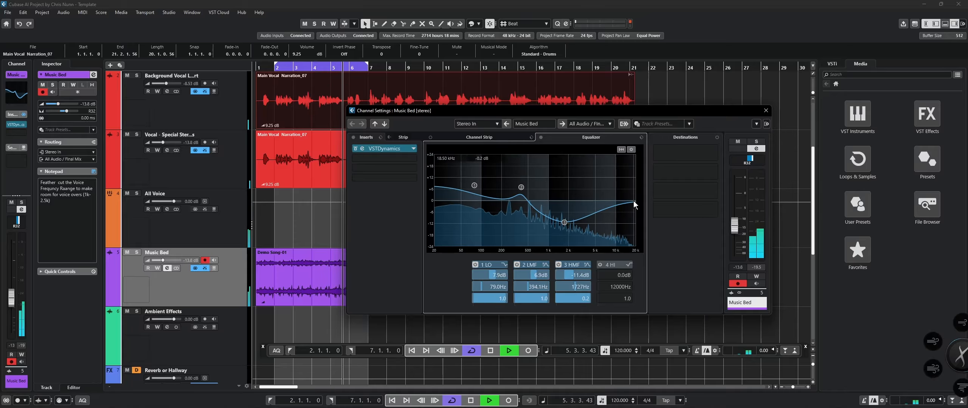
{"action": "left_click_drag", "start_coordinate": [634, 201], "coordinate": [568, 187]}
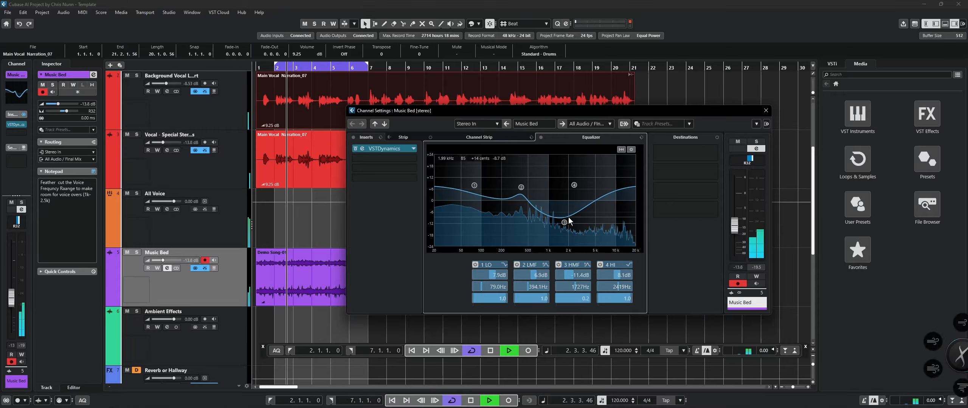
{"action": "left_click_drag", "start_coordinate": [564, 224], "coordinate": [564, 226]}
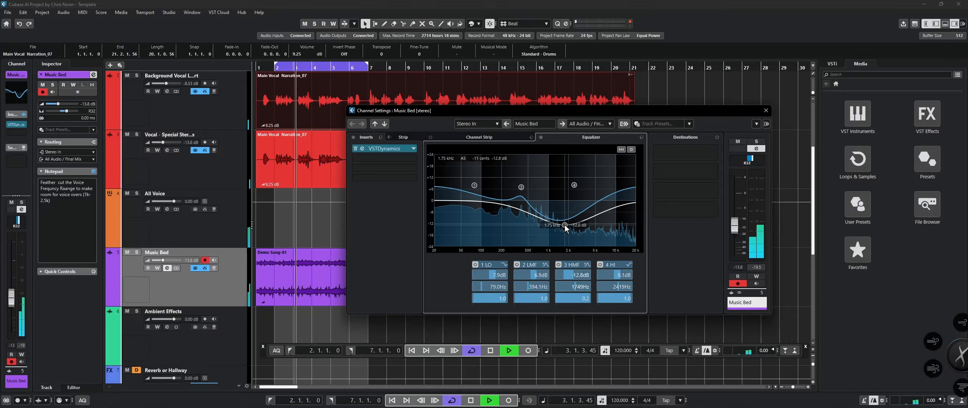
Compare the playing Music Bed with its equalizer bypassed and active.
{"action": "left_click", "coordinate": [541, 137]}
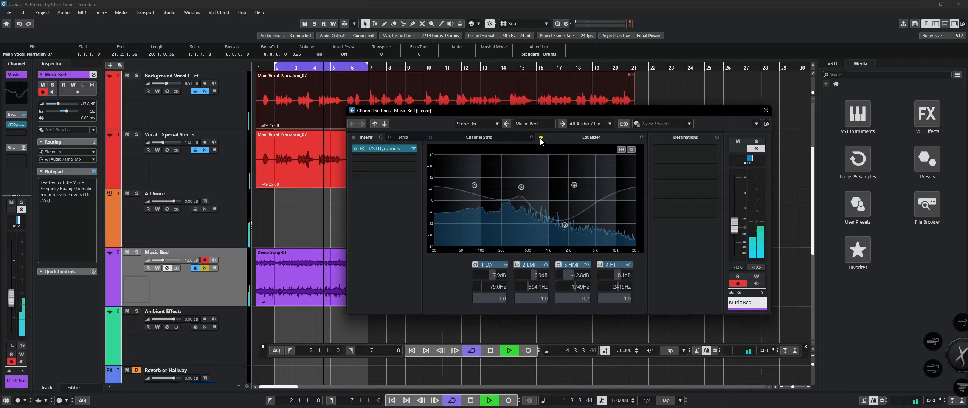
{"action": "left_click", "coordinate": [540, 138]}
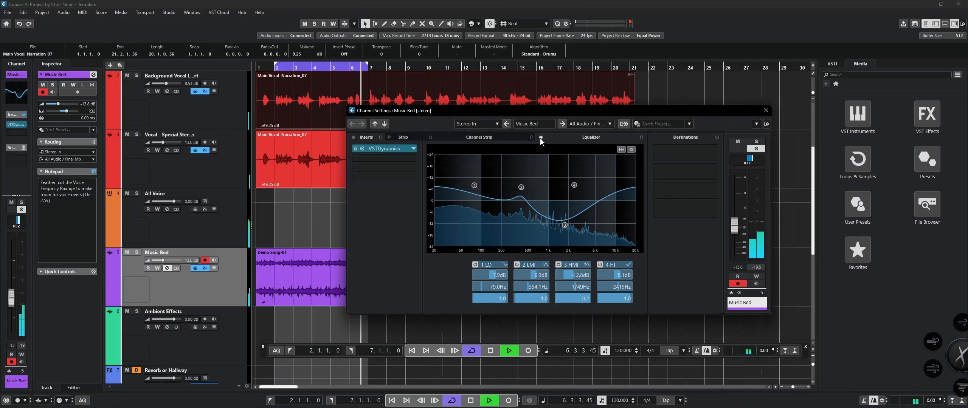
{"action": "left_click", "coordinate": [541, 138]}
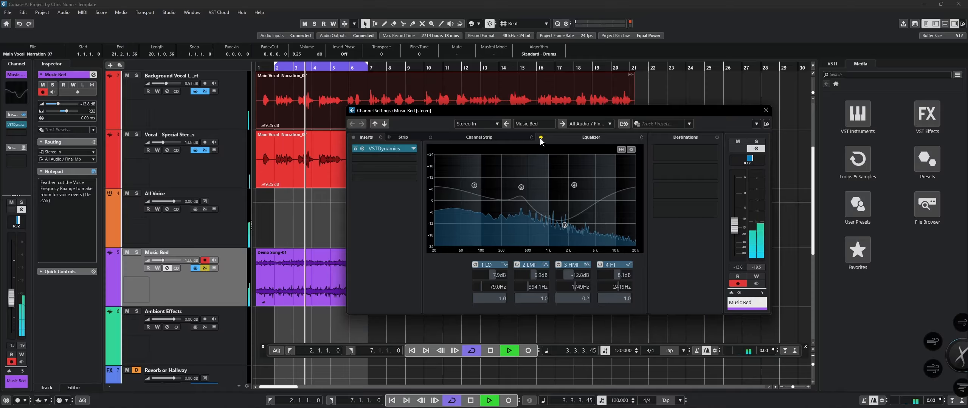
Compare the Music Bed's active and bypassed EQ again, leave it active, stop playback and close the channel settings.
{"action": "left_click", "coordinate": [541, 137]}
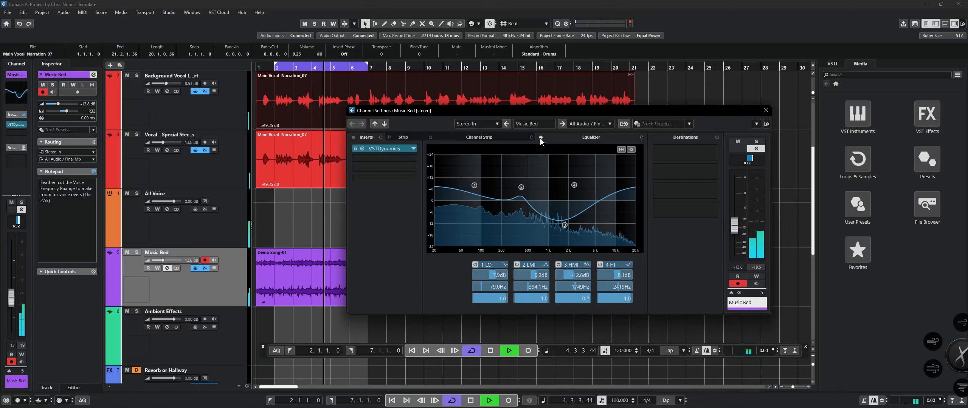
{"action": "left_click", "coordinate": [540, 138]}
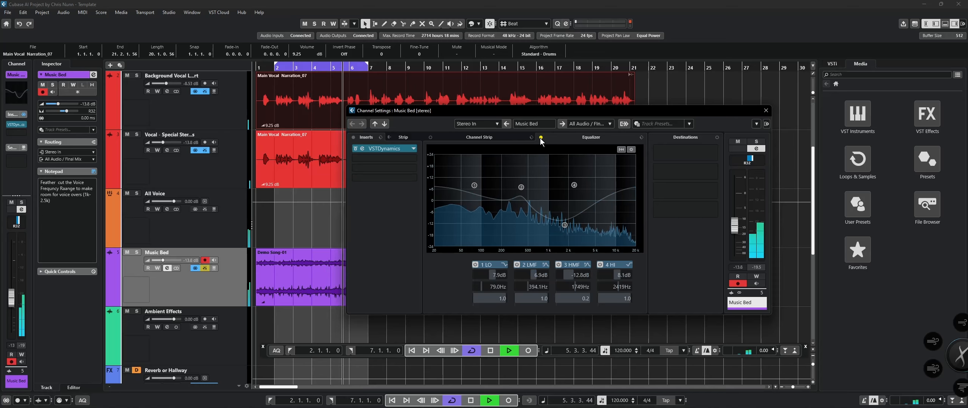
{"action": "left_click", "coordinate": [540, 138]}
{"action": "key", "text": "space"}
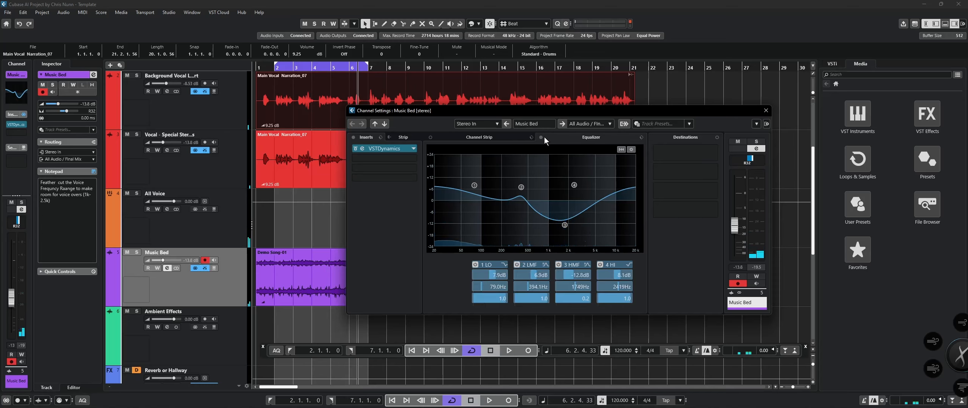
{"action": "left_click", "coordinate": [766, 112]}
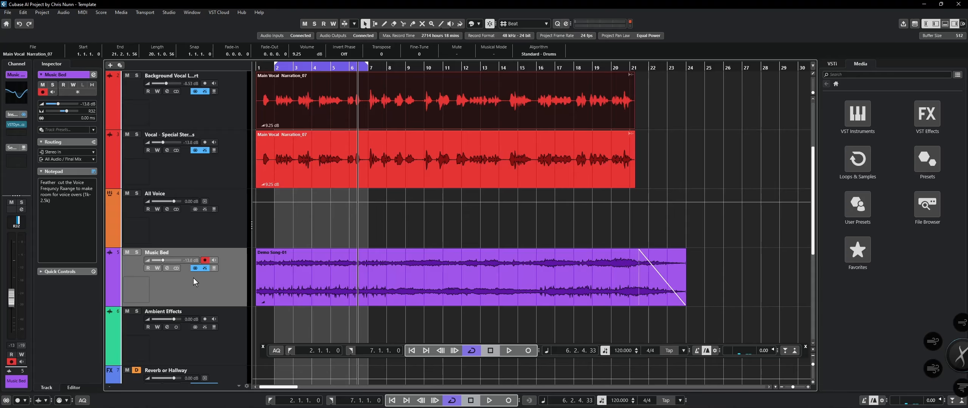
Review the channel settings of the Main Vocal Narration and Background Vocal Layer Support tracks for comparison with the Music Bed.
{"action": "scroll", "coordinate": [503, 114], "scroll_direction": "up", "scroll_amount": 3}
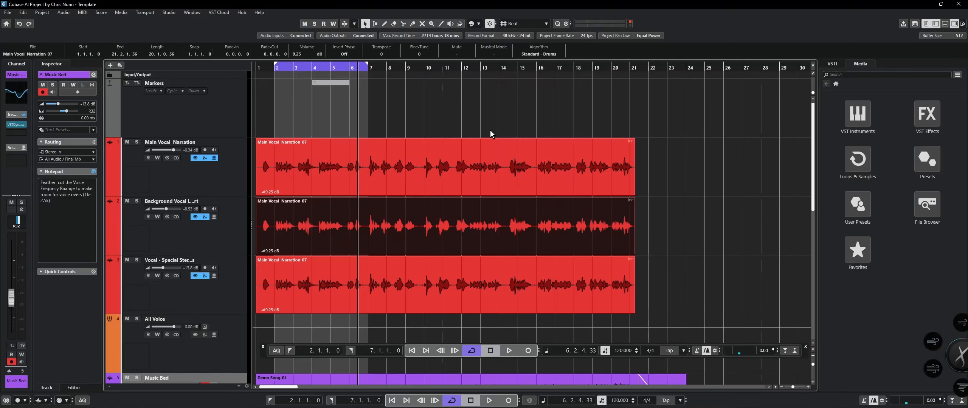
{"action": "scroll", "coordinate": [490, 130], "scroll_direction": "down", "scroll_amount": 3}
{"action": "scroll", "coordinate": [505, 183], "scroll_direction": "up", "scroll_amount": 3}
{"action": "left_click", "coordinate": [165, 159]}
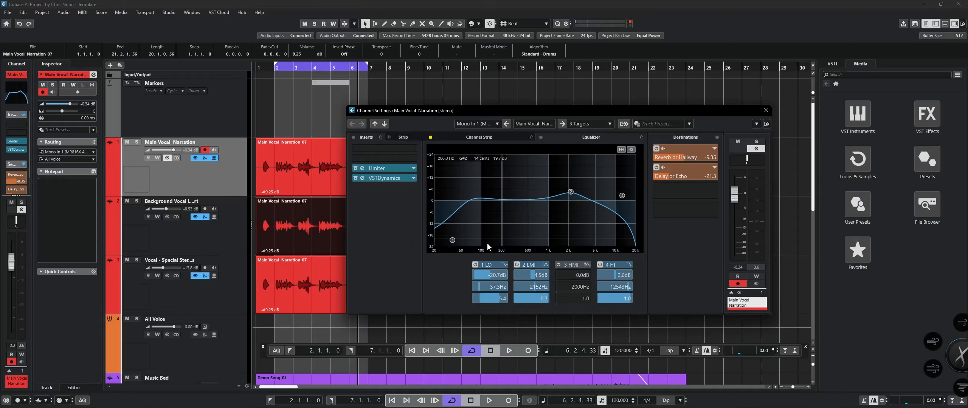
{"action": "left_click", "coordinate": [217, 237]}
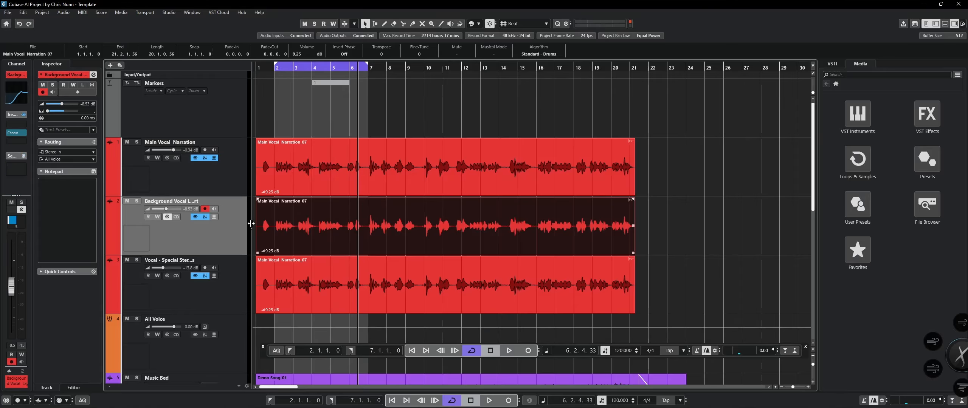
{"action": "left_click", "coordinate": [167, 218]}
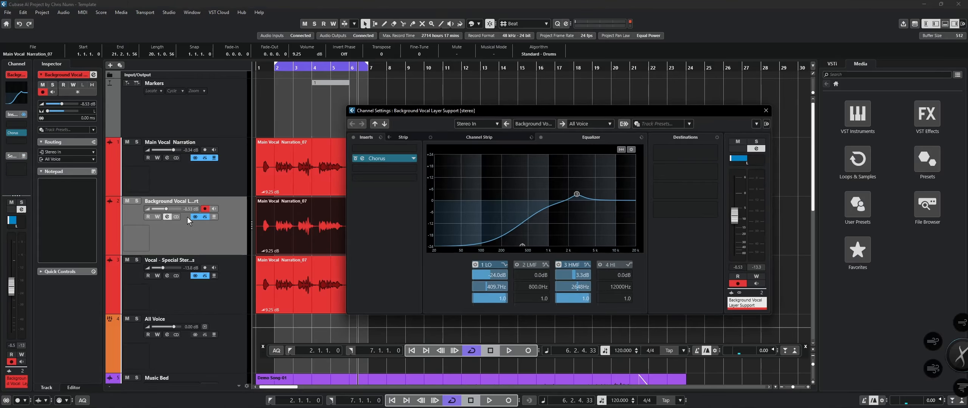
{"action": "left_click", "coordinate": [213, 301]}
{"action": "scroll", "coordinate": [213, 301], "scroll_direction": "down", "scroll_amount": 3}
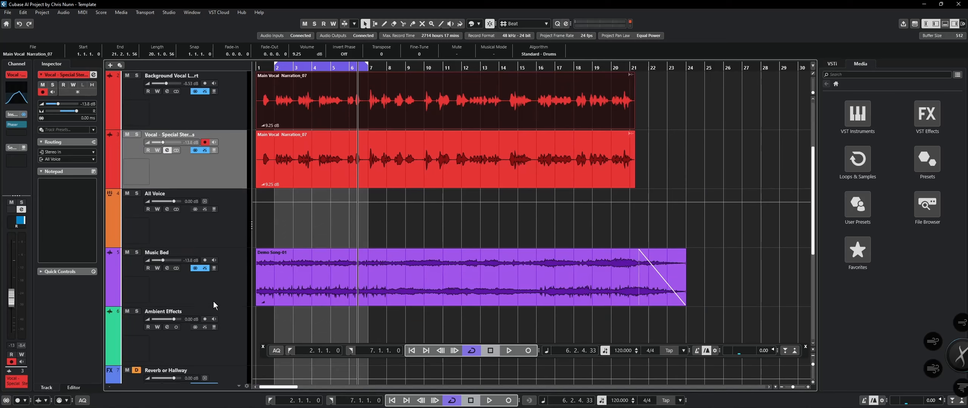
{"action": "left_click", "coordinate": [182, 277]}
{"action": "left_click", "coordinate": [167, 268]}
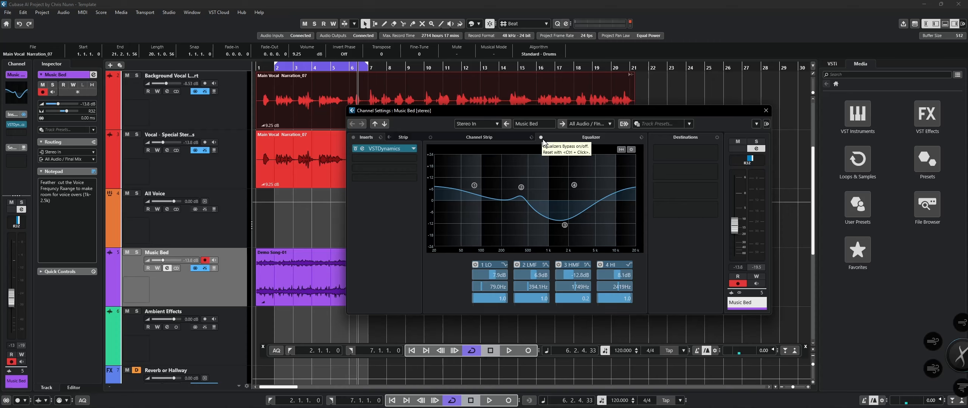
{"action": "key", "text": "space"}
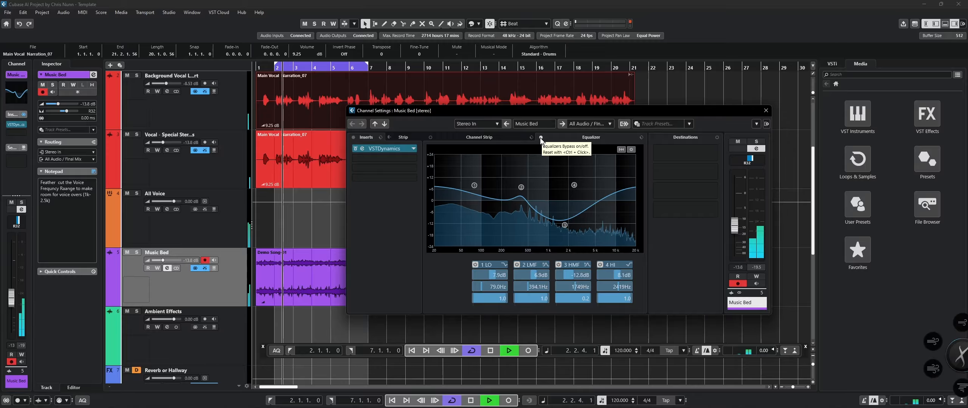
{"action": "left_click", "coordinate": [540, 138]}
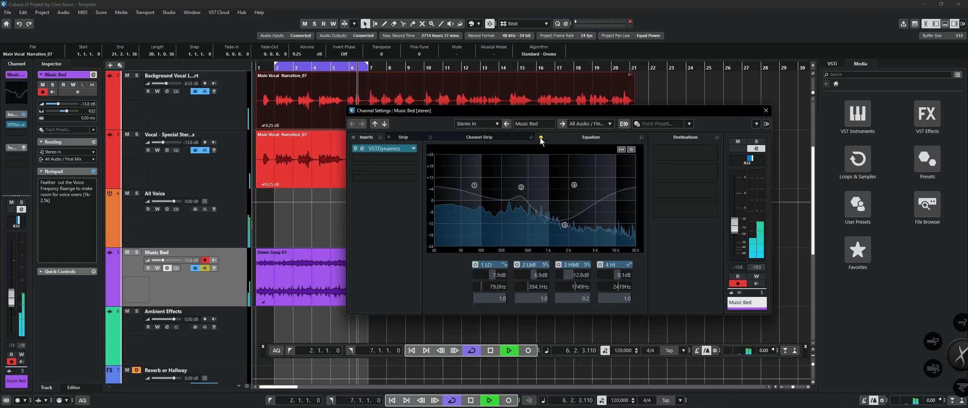
{"action": "left_click", "coordinate": [539, 138]}
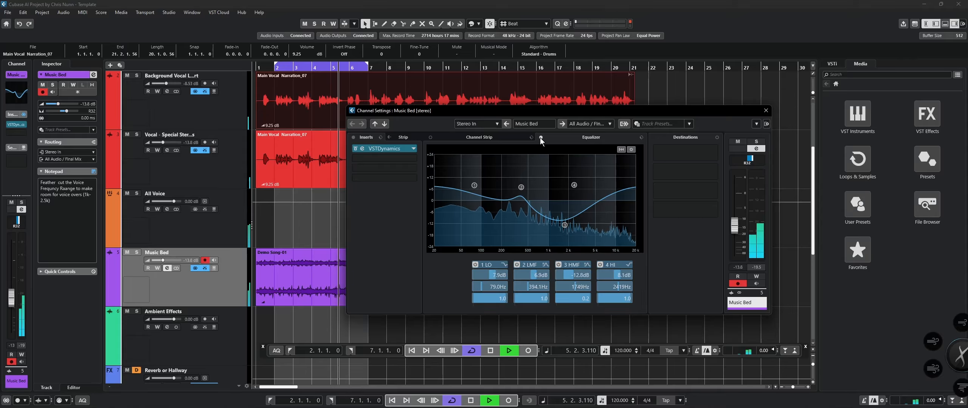
Narrow the Music Bed's low-mid EQ band to a Q of 5.0, boost it 12.4 dB at 256.9 Hz, and raise the volume to -0.60 dB.
{"action": "left_click_drag", "start_coordinate": [521, 187], "coordinate": [525, 217]}
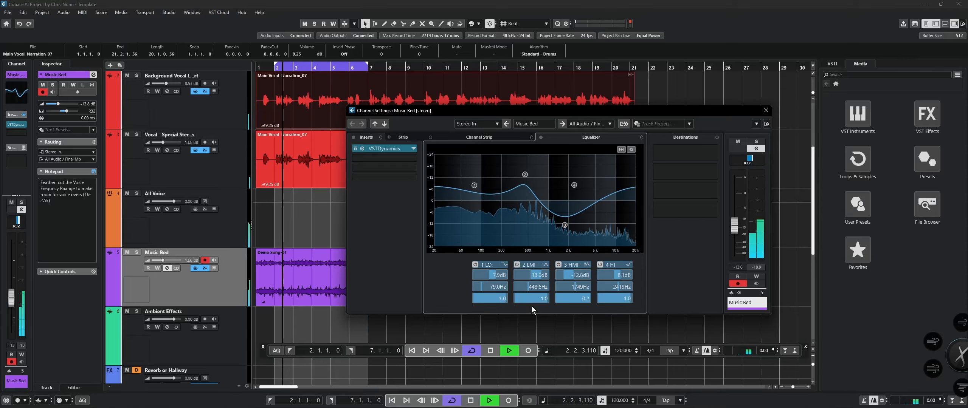
{"action": "left_click_drag", "start_coordinate": [532, 265], "coordinate": [528, 232]}
{"action": "left_click_drag", "start_coordinate": [525, 174], "coordinate": [511, 178]}
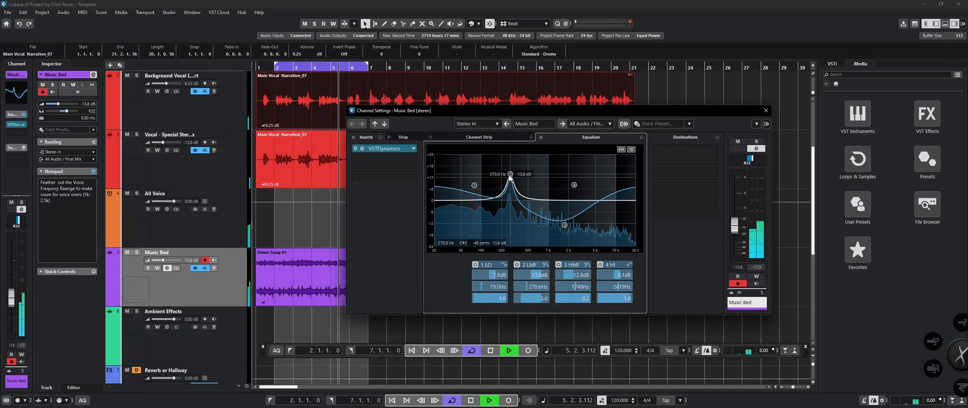
{"action": "left_click_drag", "start_coordinate": [510, 174], "coordinate": [509, 178]}
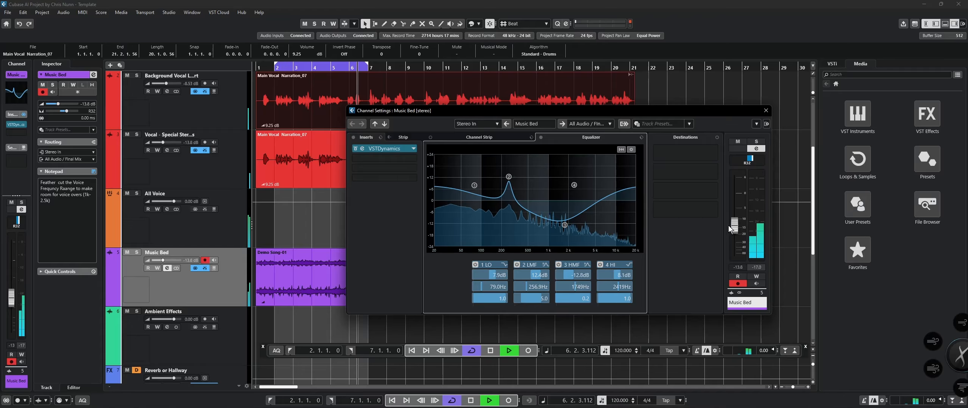
{"action": "left_click_drag", "start_coordinate": [734, 225], "coordinate": [732, 209]}
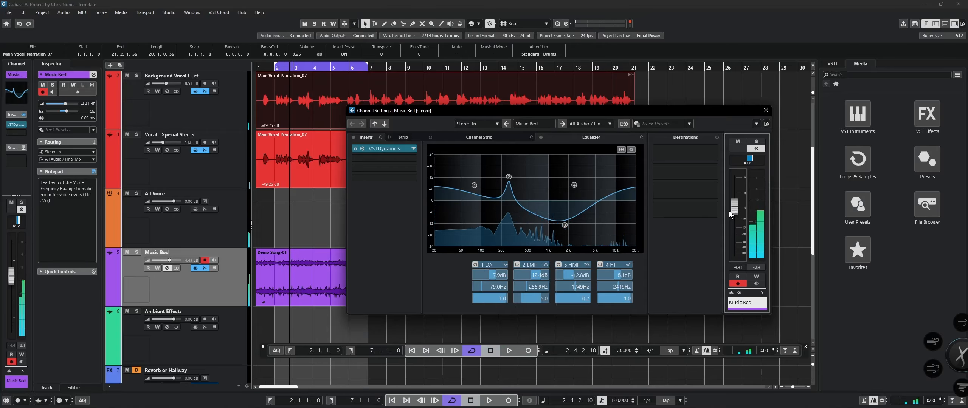
{"action": "left_click_drag", "start_coordinate": [732, 206], "coordinate": [732, 203]}
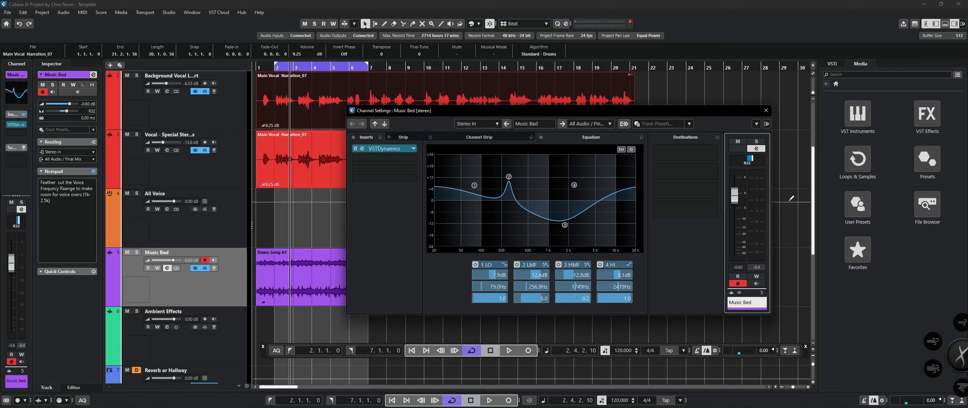
During playback, reduce the Music Bed's low-mid boost to 4.9 dB and low band to 0.8 dB at 83.2 Hz, comparing against bypassed EQ.
{"action": "key", "text": "space"}
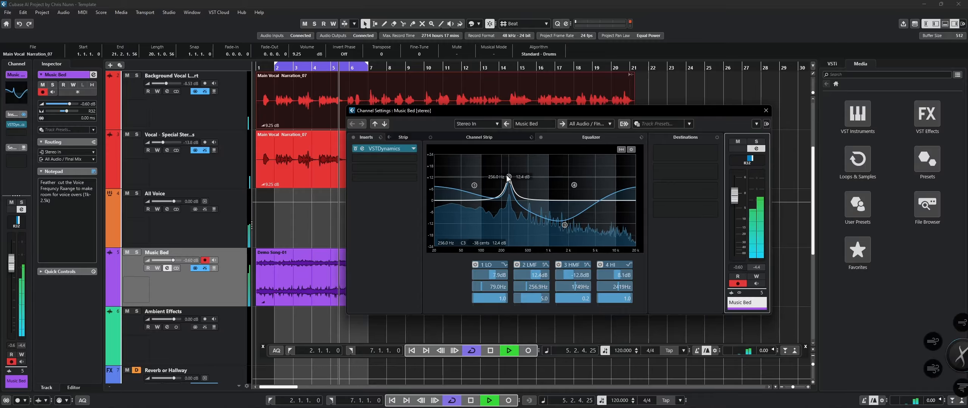
{"action": "left_click_drag", "start_coordinate": [508, 177], "coordinate": [476, 198]}
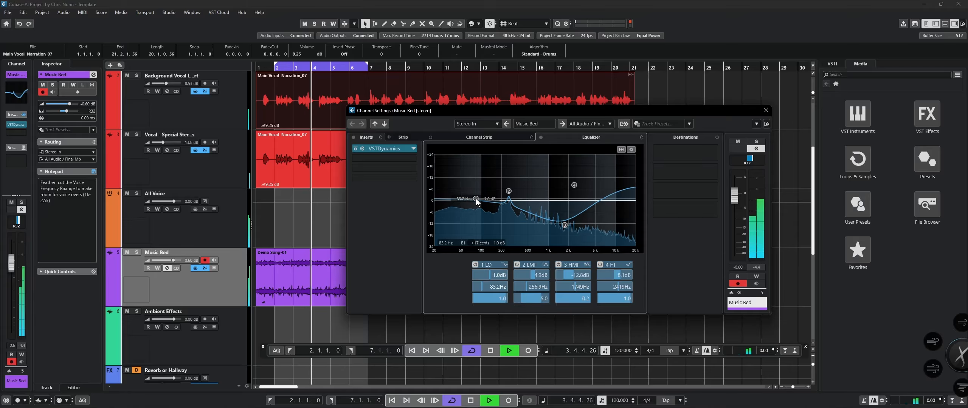
{"action": "left_click", "coordinate": [541, 138]}
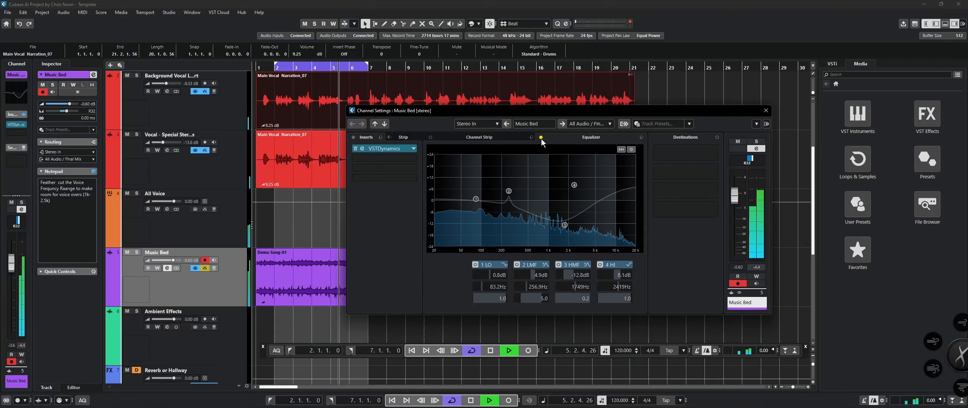
{"action": "left_click", "coordinate": [541, 138]}
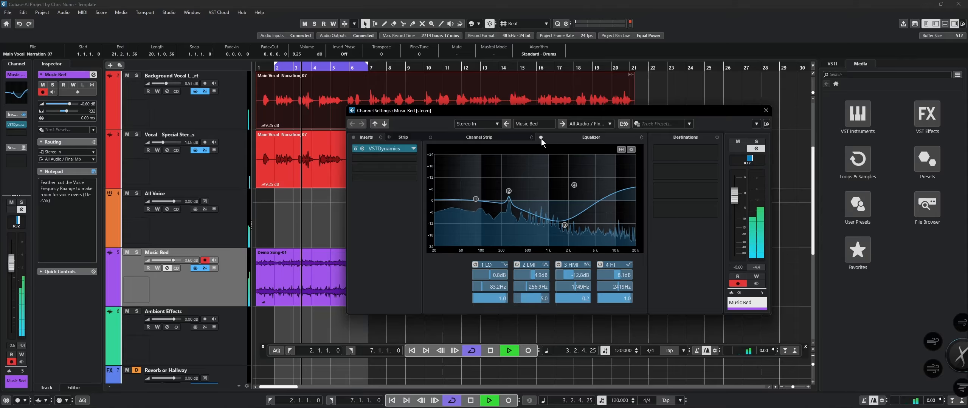
{"action": "left_click", "coordinate": [541, 139]}
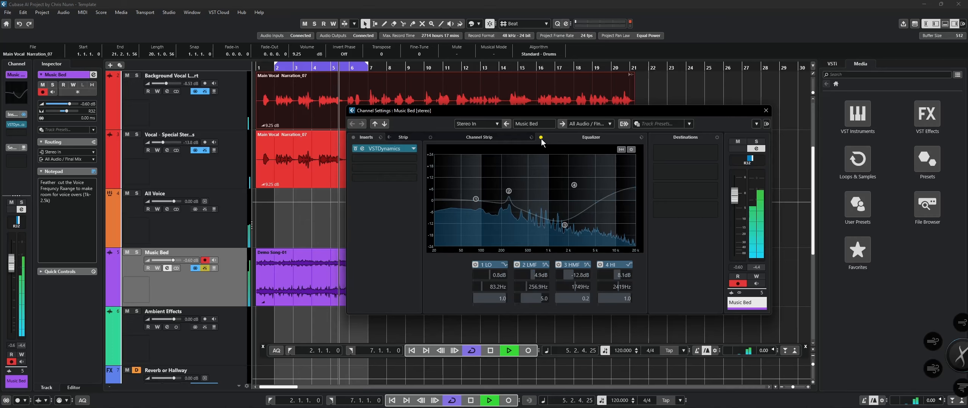
{"action": "left_click", "coordinate": [542, 139]}
Deepen the Music Bed's high-mid EQ cut to -17.3 dB at 1598 Hz and compare it with the equalizer bypassed.
{"action": "left_click_drag", "start_coordinate": [565, 225], "coordinate": [562, 233]}
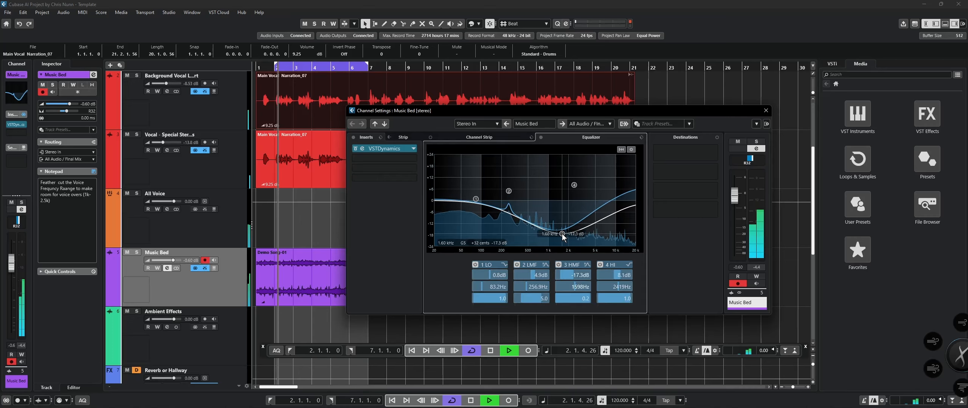
{"action": "left_click", "coordinate": [541, 137]}
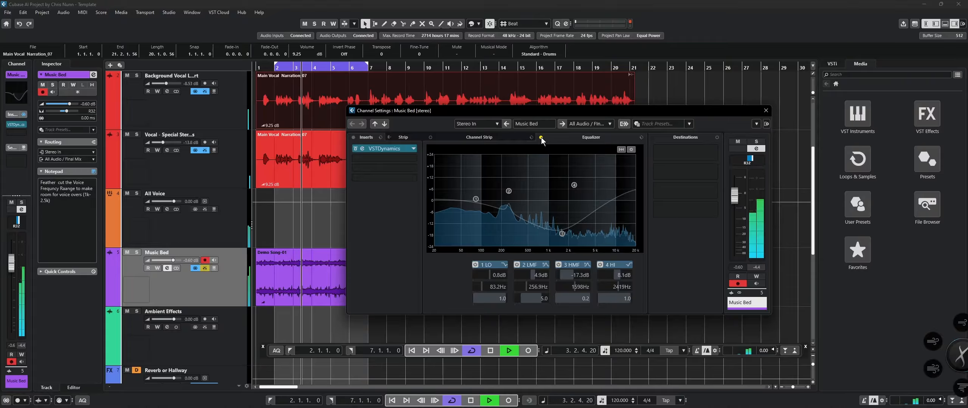
{"action": "left_click", "coordinate": [542, 137]}
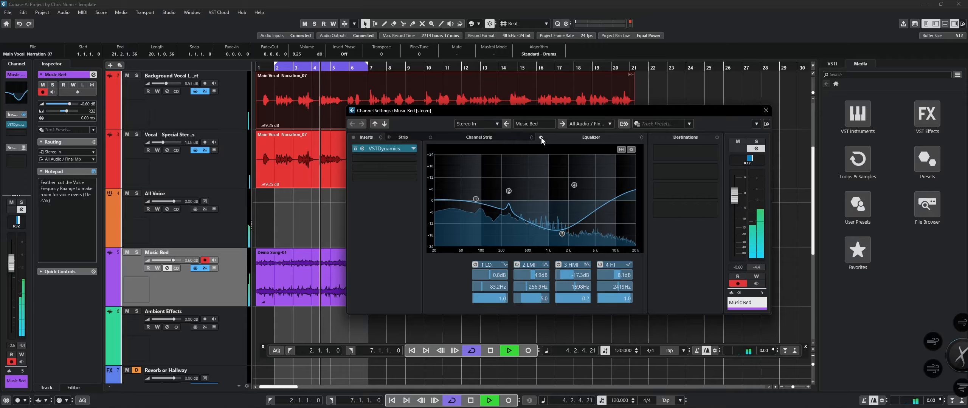
Reset the Music Bed's volume to 0.00 dB and boost its EQ about 12.8 dB at 270.6 Hz and 3.1 dB at 83.2 Hz.
{"action": "left_click", "coordinate": [737, 197], "text": "ctrl"}
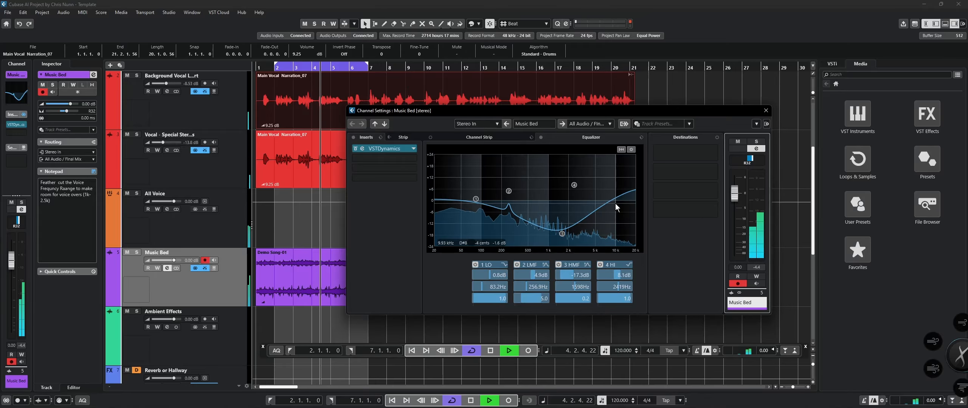
{"action": "left_click_drag", "start_coordinate": [507, 188], "coordinate": [510, 175]}
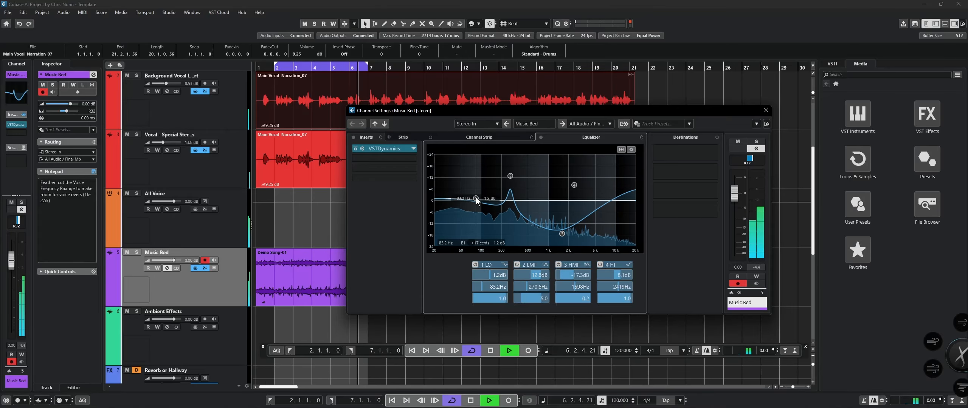
{"action": "left_click_drag", "start_coordinate": [475, 199], "coordinate": [476, 195]}
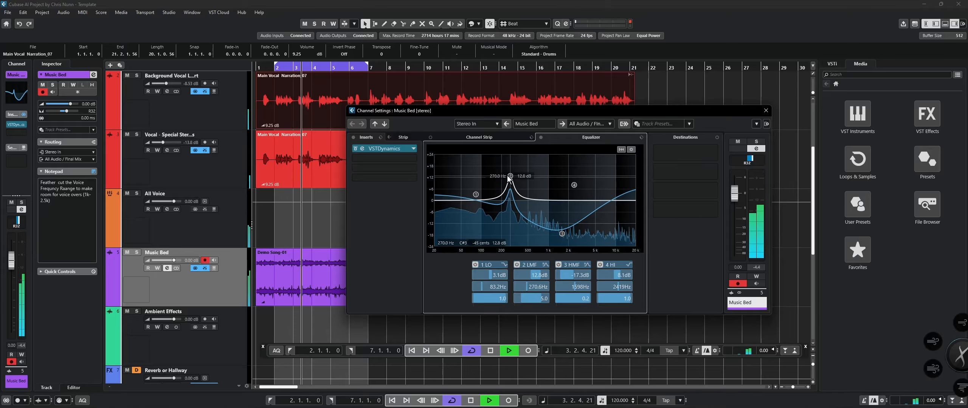
Center the Music Bed's pan, set its low-mid EQ to 12.0 dB at 260.3 Hz and lower its volume to -2.36 dB.
{"action": "left_click", "coordinate": [749, 157], "text": "ctrl"}
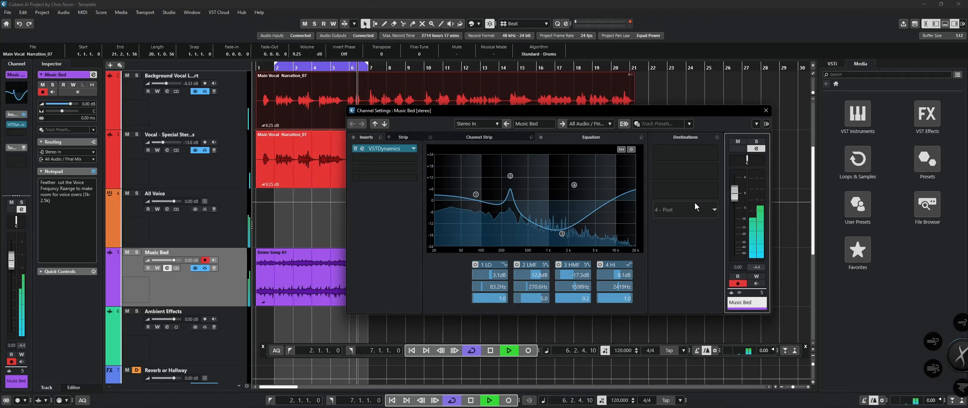
{"action": "mouse_move", "coordinate": [509, 177]}
{"action": "left_click_drag", "start_coordinate": [508, 176], "coordinate": [507, 178]}
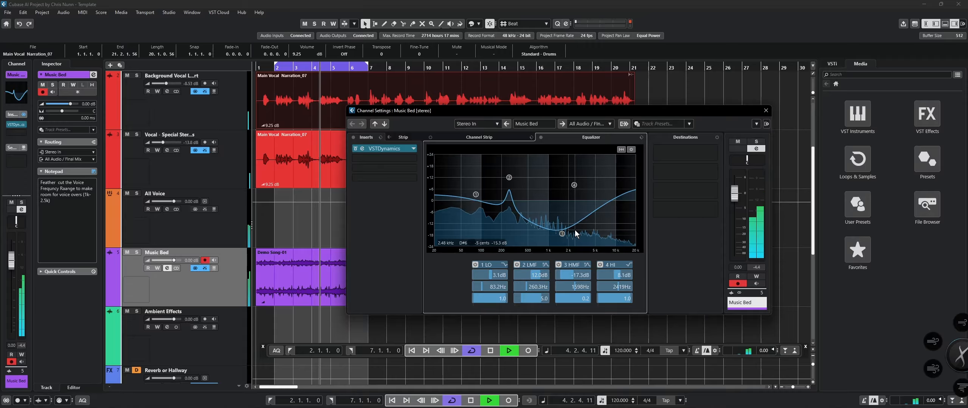
{"action": "left_click_drag", "start_coordinate": [736, 202], "coordinate": [739, 203]}
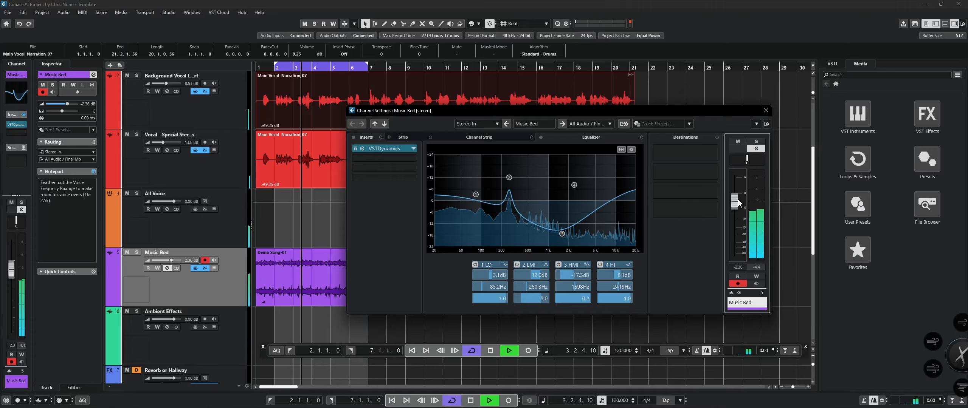
{"action": "scroll", "coordinate": [259, 153], "scroll_direction": "up", "scroll_amount": 5}
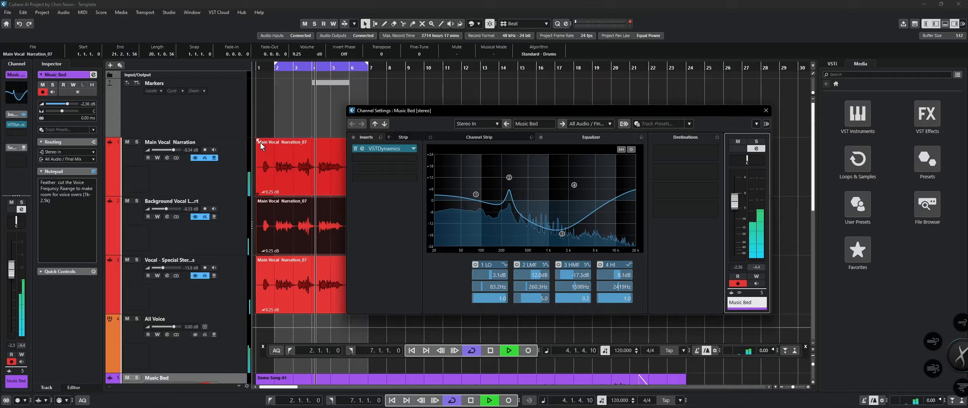
{"action": "left_click", "coordinate": [240, 174]}
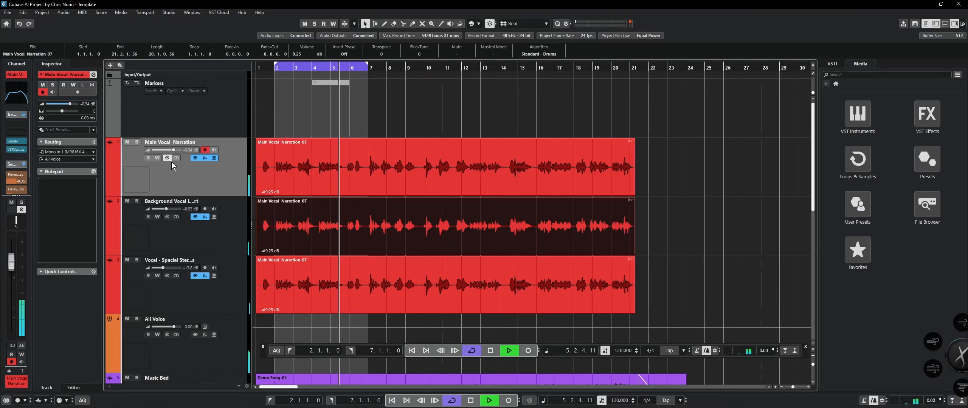
{"action": "key", "text": "space"}
{"action": "left_click", "coordinate": [294, 161]}
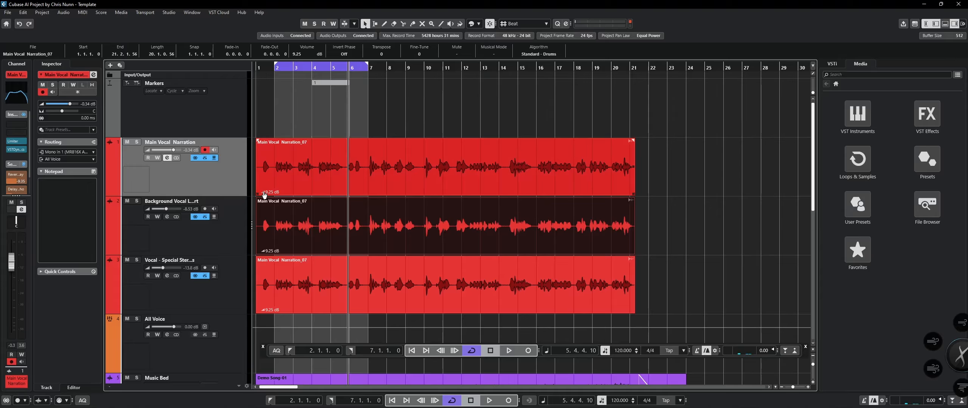
Raise the Main Vocal Narration clip's gain to 14.58 dB and the track's volume to 0.54 dB, then audition the loop.
{"action": "left_click", "coordinate": [264, 194]}
{"action": "left_click_drag", "start_coordinate": [260, 181], "coordinate": [259, 178]}
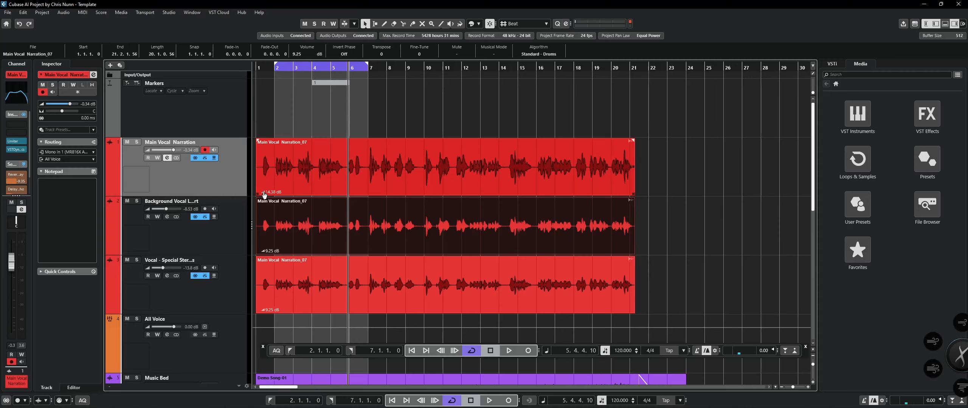
{"action": "left_click", "coordinate": [366, 250]}
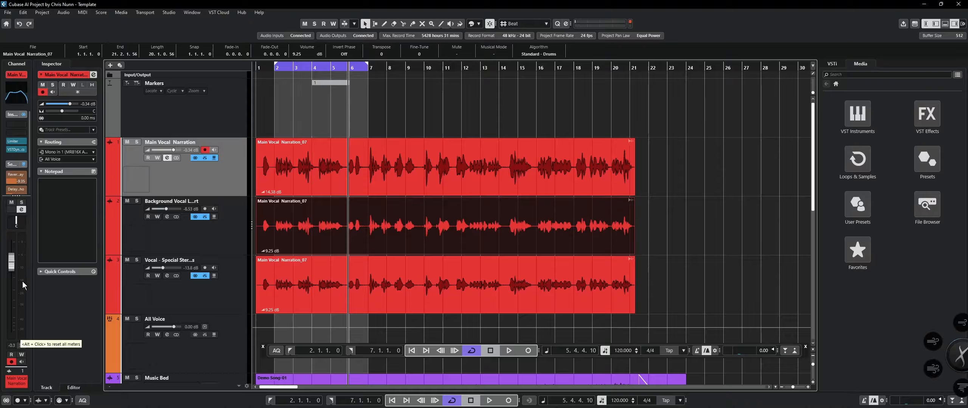
{"action": "left_click_drag", "start_coordinate": [10, 270], "coordinate": [11, 267]}
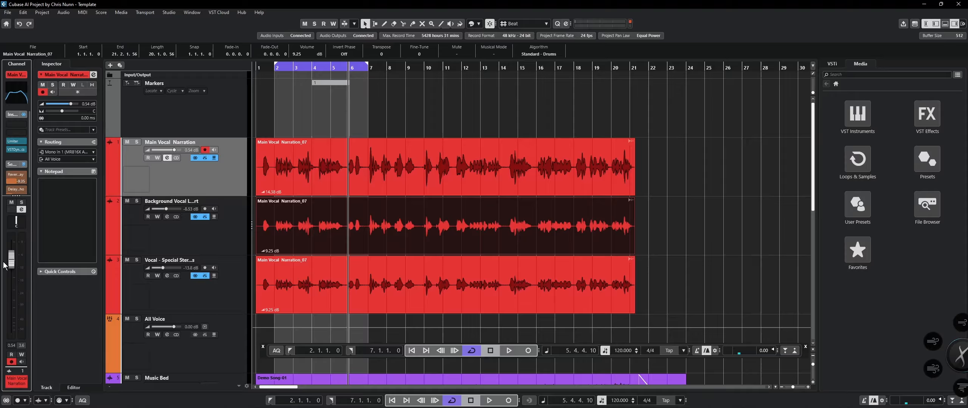
{"action": "key", "text": "space"}
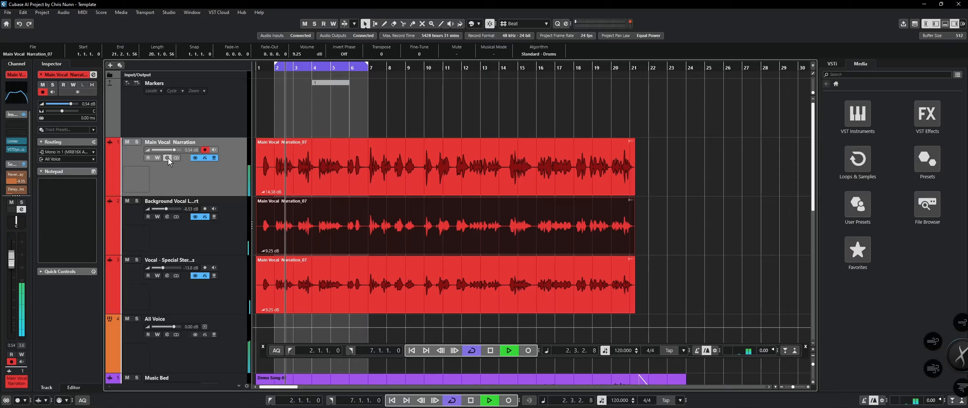
{"action": "key", "text": "space"}
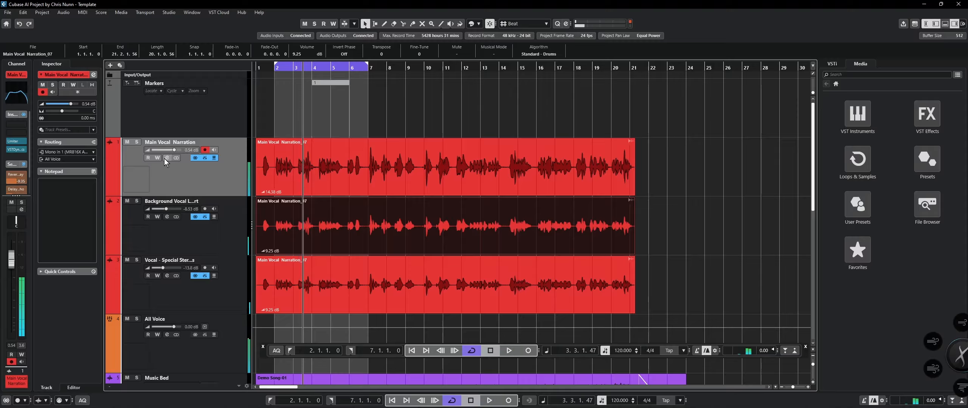
Lower the Main Vocal Narration's sends to -29.8 dB for Reverb or Hallway and -27.6 dB for Delay or Echo.
{"action": "left_click", "coordinate": [165, 159]}
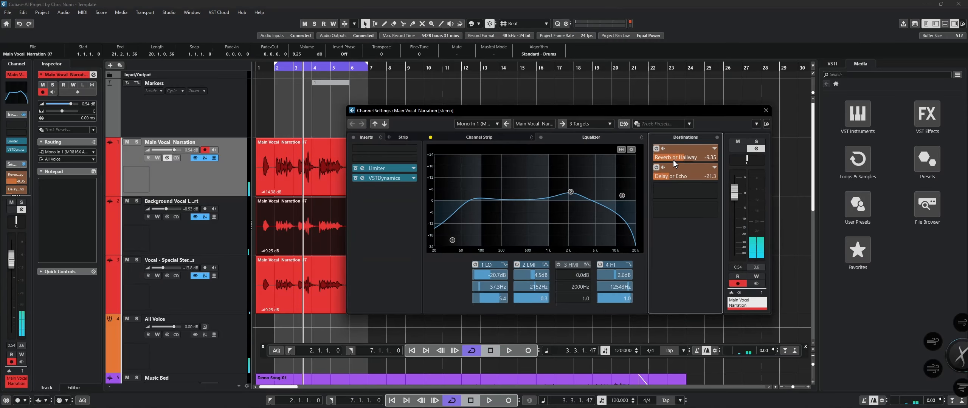
{"action": "left_click_drag", "start_coordinate": [672, 160], "coordinate": [649, 177]}
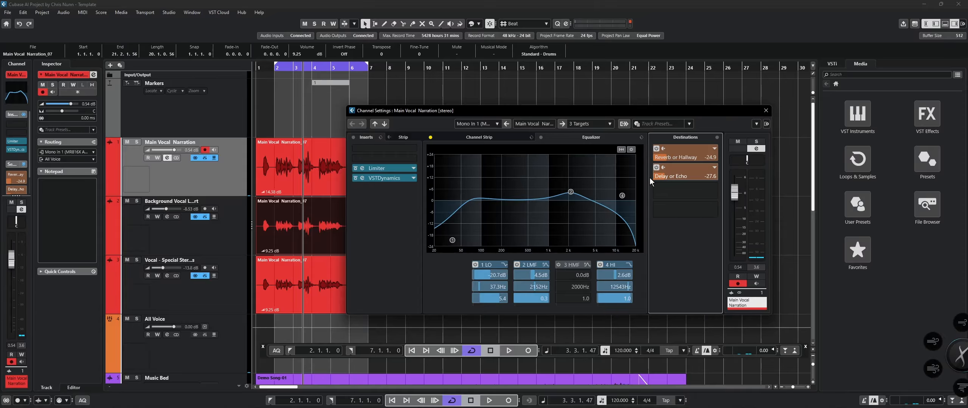
{"action": "left_click", "coordinate": [767, 111]}
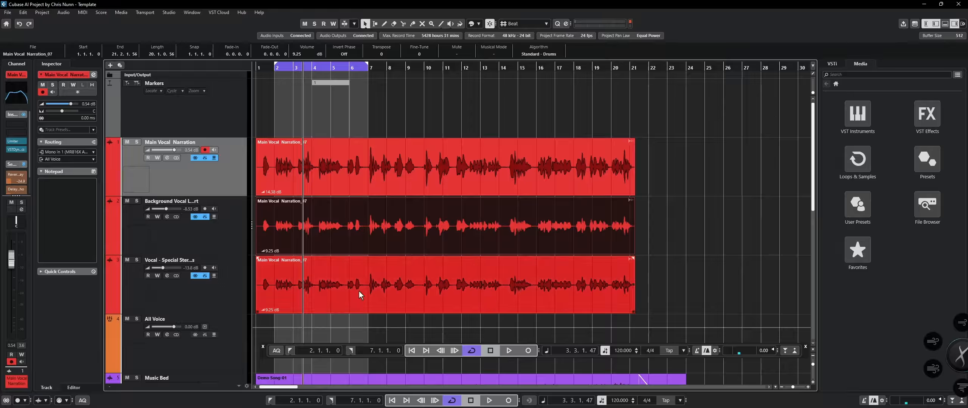
{"action": "left_click", "coordinate": [168, 157]}
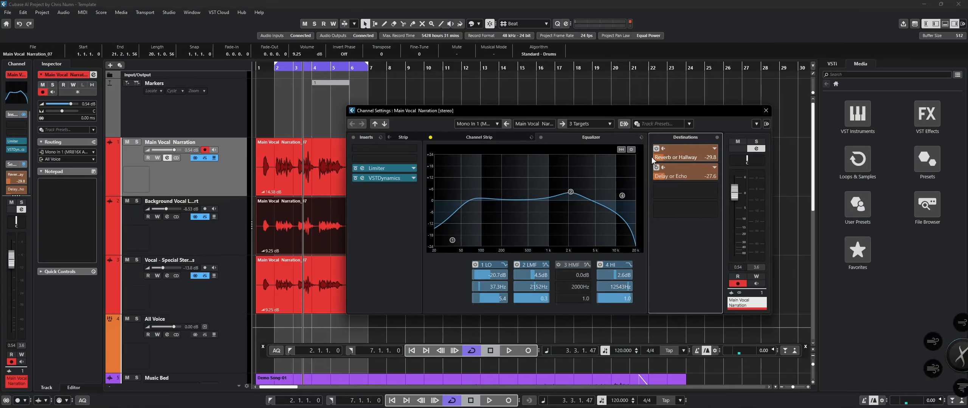
Add an active Reverb or Hallway send at -10.1 dB to the Background Vocal Layer Support track.
{"action": "left_click", "coordinate": [216, 235]}
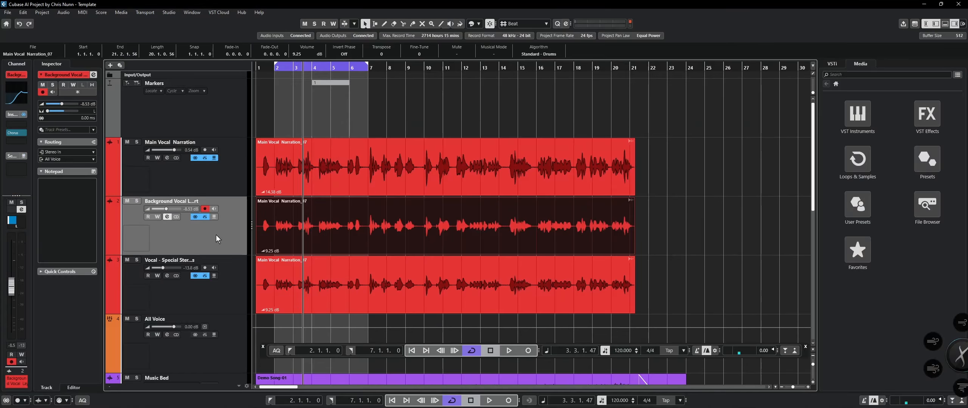
{"action": "left_click", "coordinate": [169, 217]}
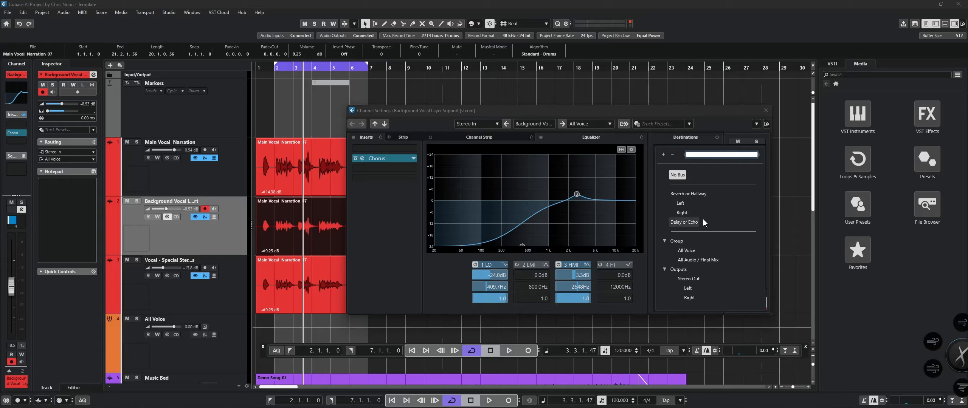
{"action": "left_click", "coordinate": [702, 194]}
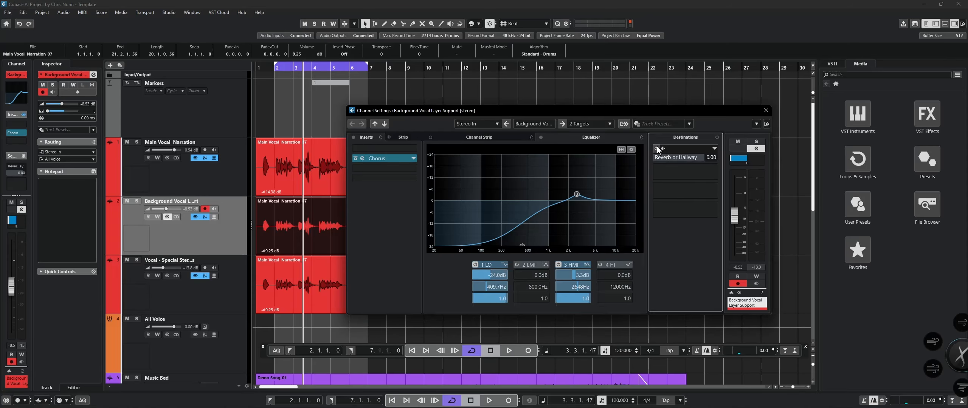
{"action": "left_click_drag", "start_coordinate": [675, 162], "coordinate": [662, 165]}
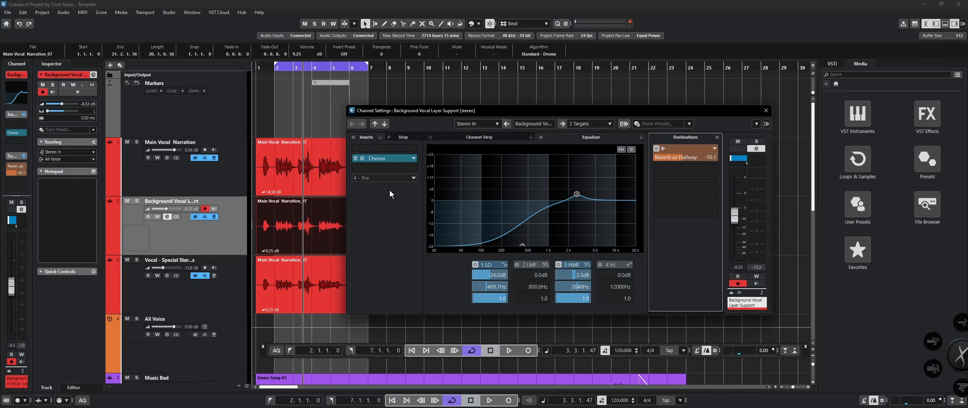
Add an active Reverb or Hallway send at -7.00 dB to the Vocal - Special Stereo Effects track and close its channel settings.
{"action": "left_click", "coordinate": [384, 124]}
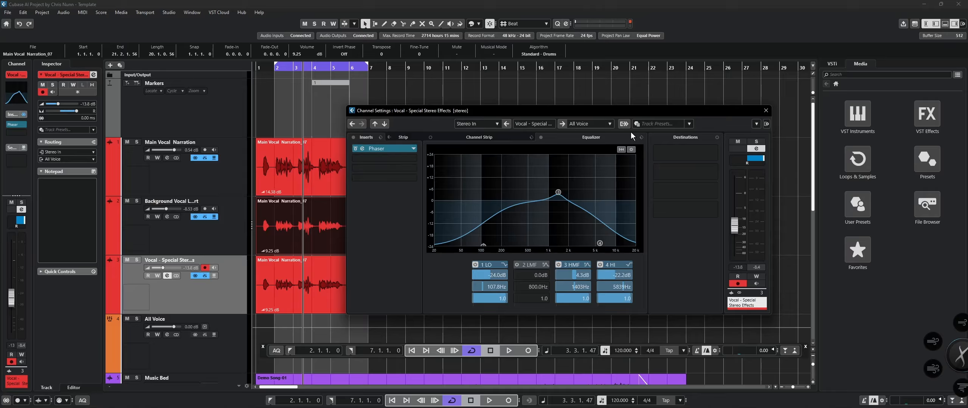
{"action": "left_click", "coordinate": [714, 155]}
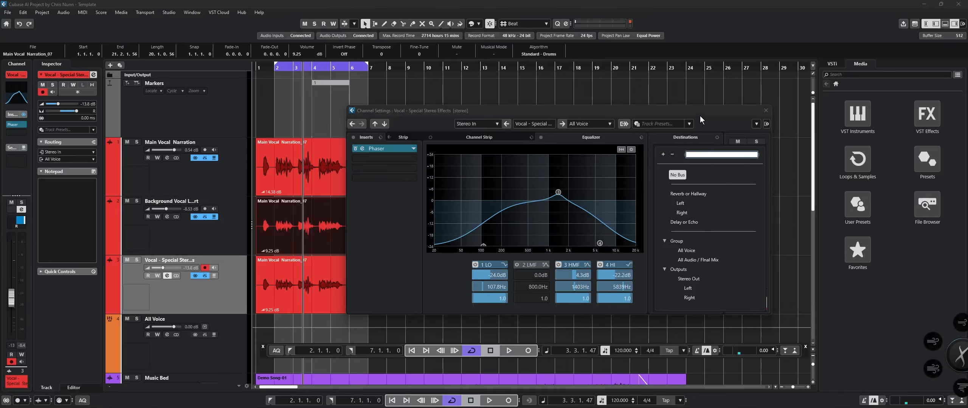
{"action": "left_click", "coordinate": [696, 138]}
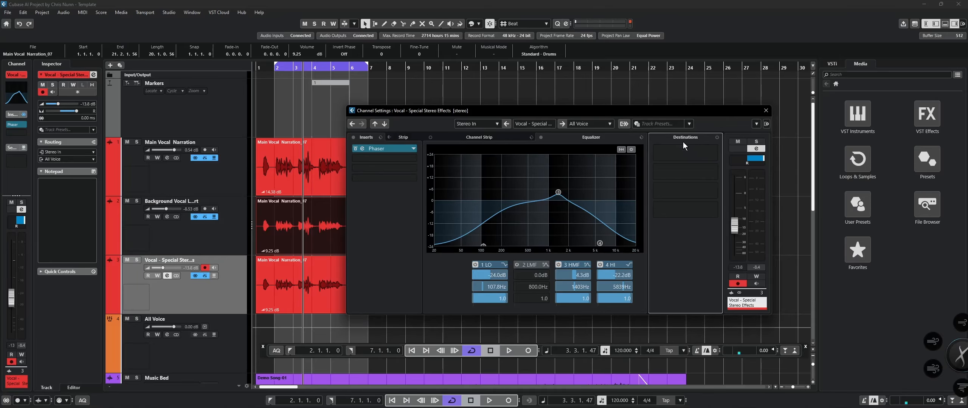
{"action": "left_click", "coordinate": [712, 153]}
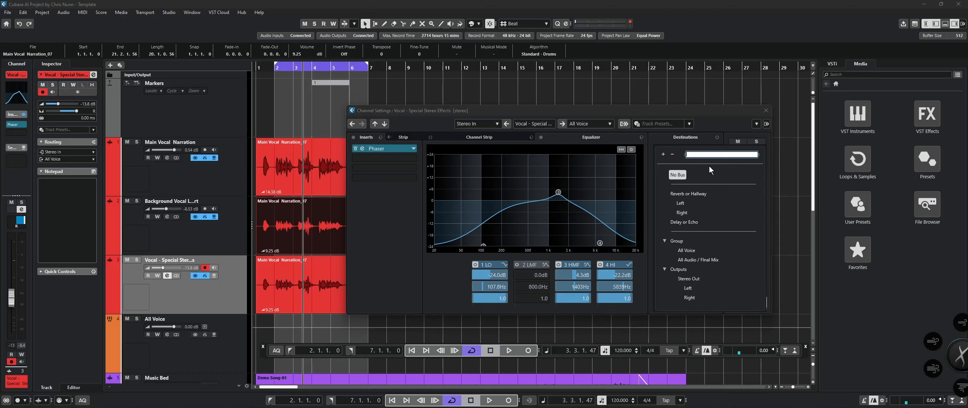
{"action": "left_click", "coordinate": [705, 196]}
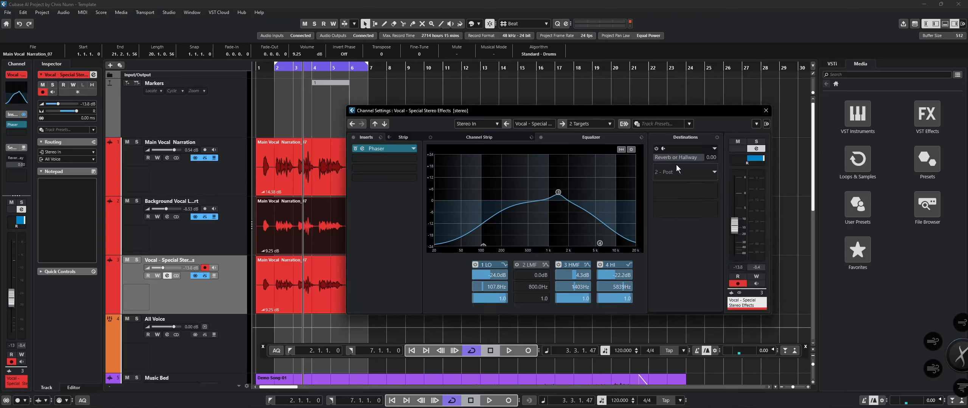
{"action": "left_click", "coordinate": [656, 149]}
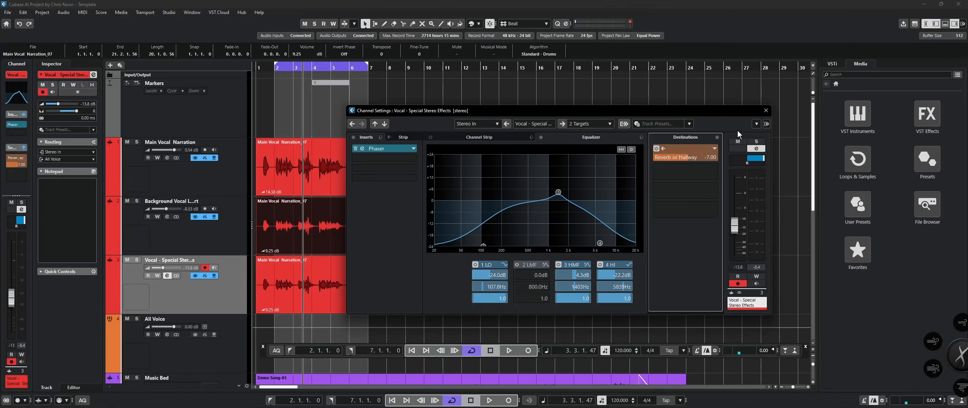
{"action": "left_click", "coordinate": [766, 111]}
Set the RoomWorks SE mix to 100 % on the Reverb or Hallway track and close the plug-in.
{"action": "scroll", "coordinate": [188, 315], "scroll_direction": "down", "scroll_amount": 4}
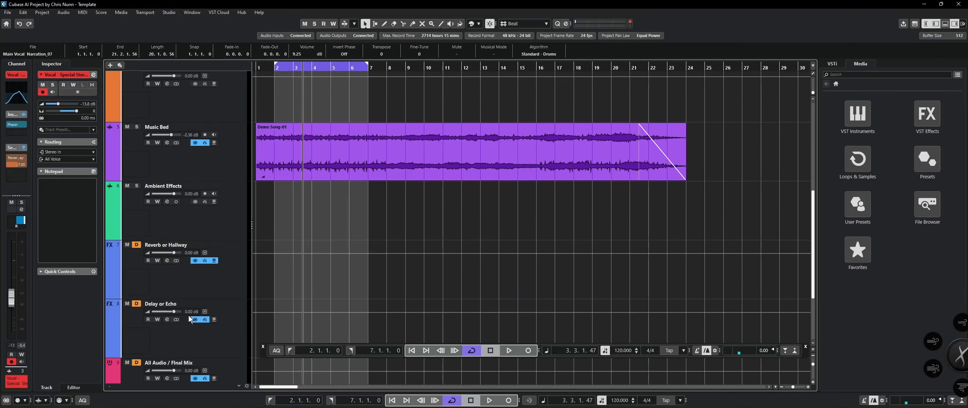
{"action": "scroll", "coordinate": [189, 316], "scroll_direction": "up", "scroll_amount": 2}
{"action": "left_click", "coordinate": [176, 282]}
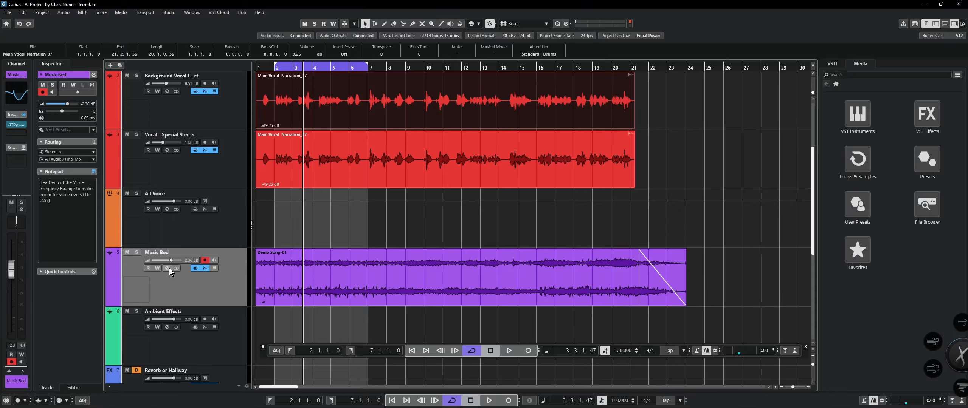
{"action": "scroll", "coordinate": [178, 288], "scroll_direction": "down", "scroll_amount": 2}
{"action": "left_click", "coordinate": [178, 280]}
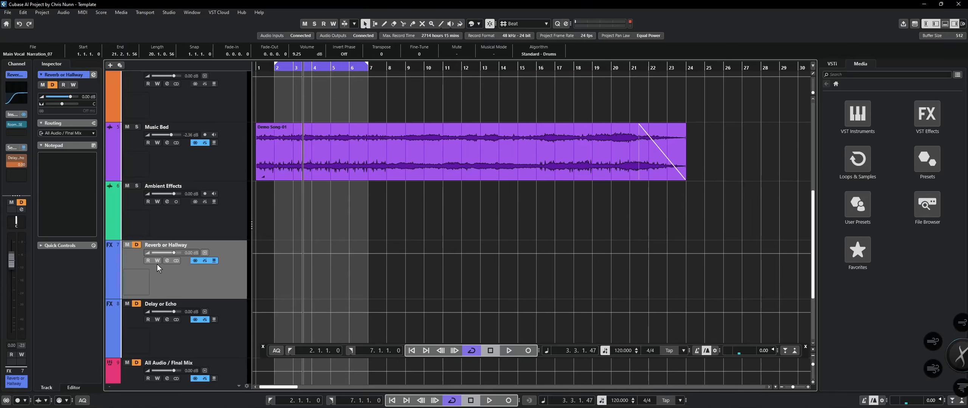
{"action": "left_click", "coordinate": [167, 261]}
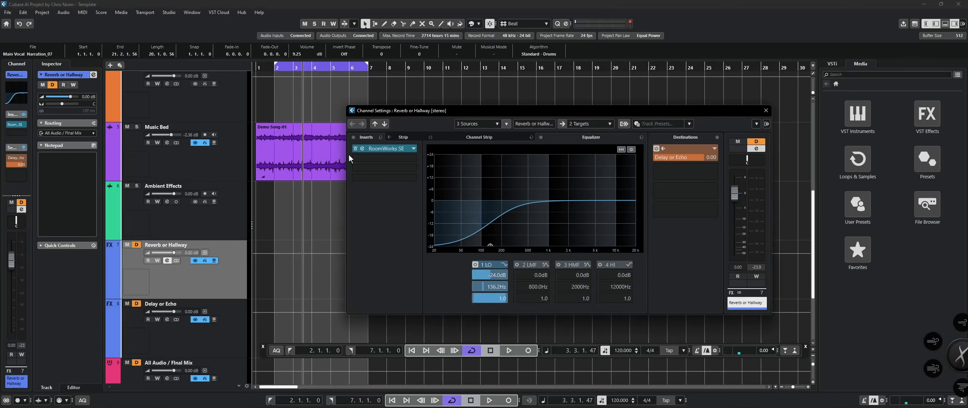
{"action": "left_click", "coordinate": [362, 148]}
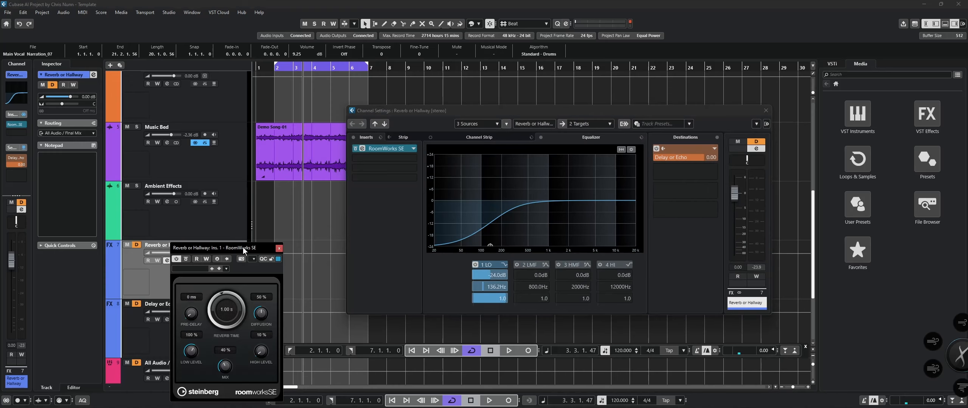
{"action": "left_click_drag", "start_coordinate": [244, 250], "coordinate": [264, 218]}
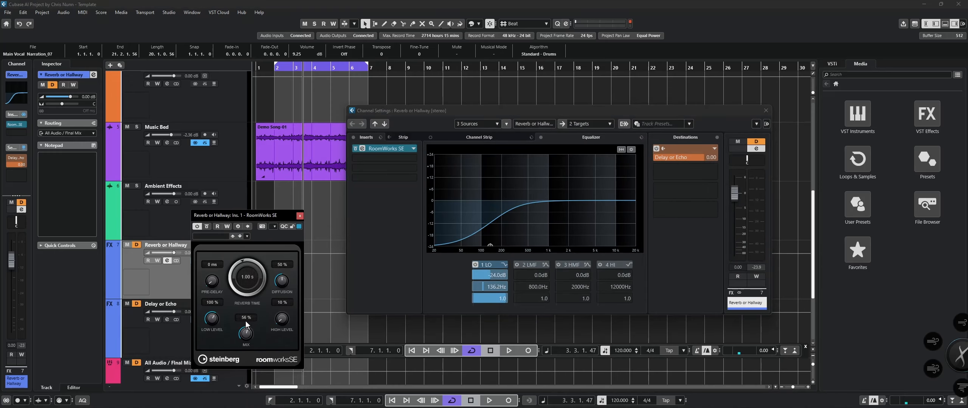
{"action": "left_click", "coordinate": [170, 328]}
{"action": "left_click", "coordinate": [150, 290]}
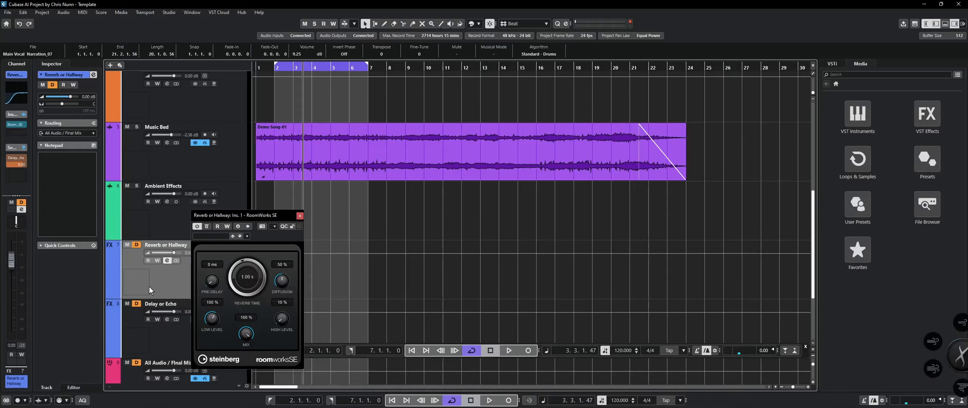
{"action": "left_click", "coordinate": [300, 216]}
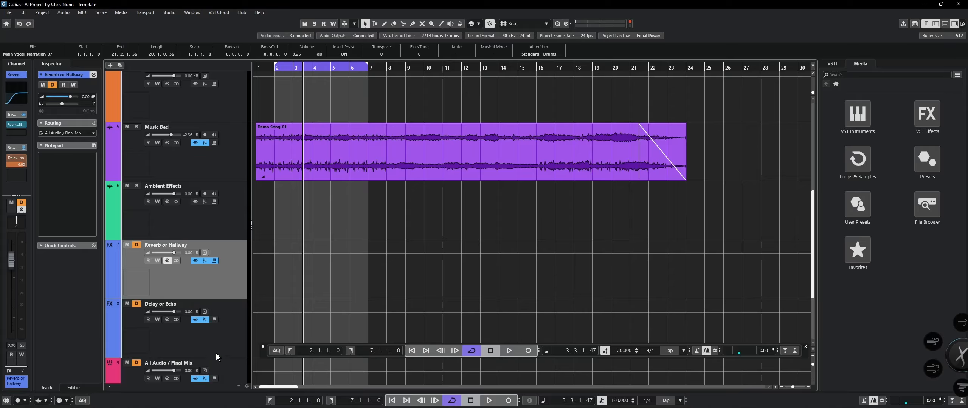
Review the Reverb or Hallway channel's EQ, sends and RoomWorks SE settings, then close both windows.
{"action": "left_click", "coordinate": [165, 259]}
{"action": "left_click", "coordinate": [167, 261]}
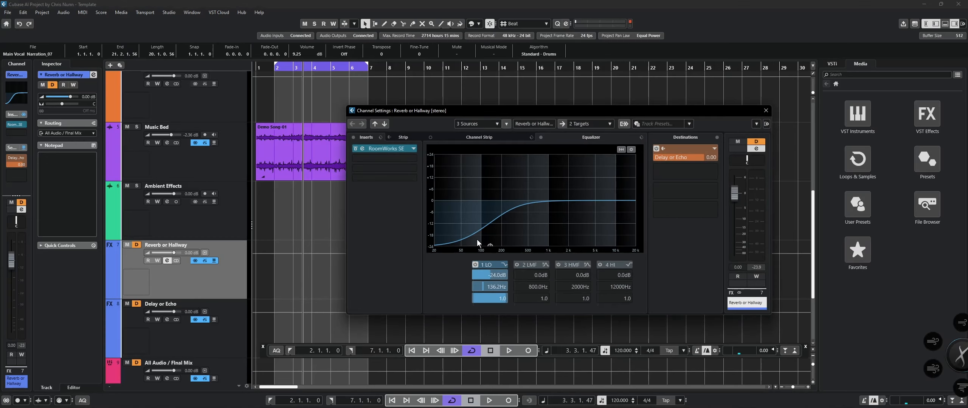
{"action": "left_click", "coordinate": [361, 149]}
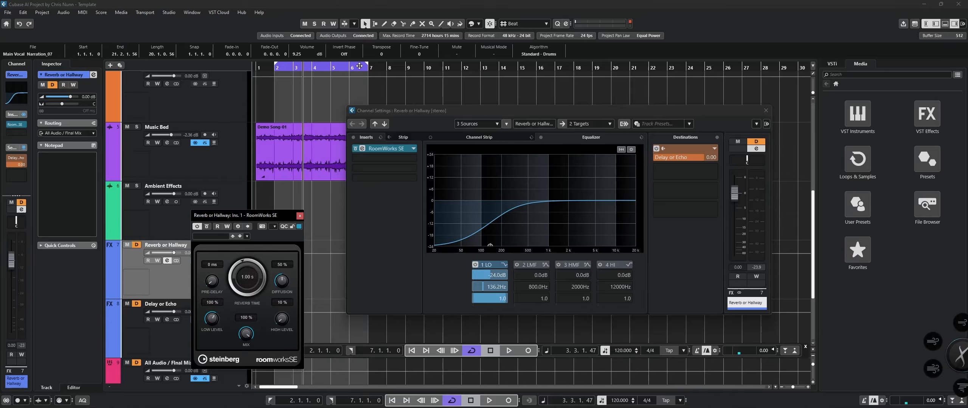
{"action": "scroll", "coordinate": [314, 163], "scroll_direction": "up", "scroll_amount": 6}
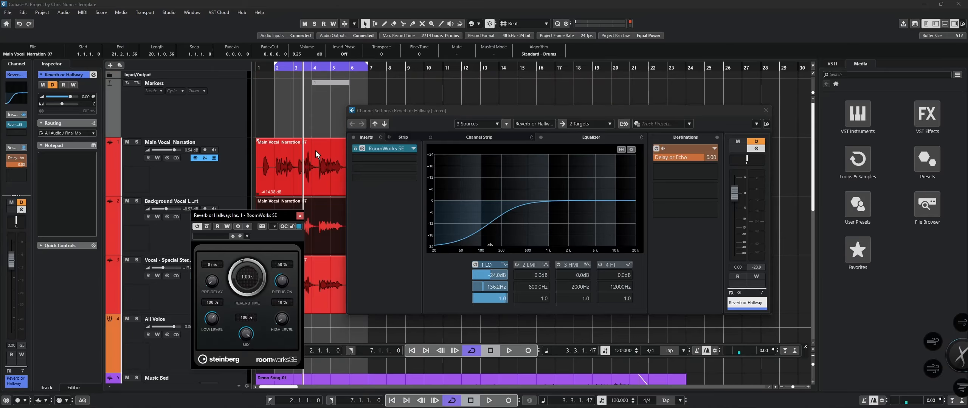
{"action": "left_click", "coordinate": [300, 216]}
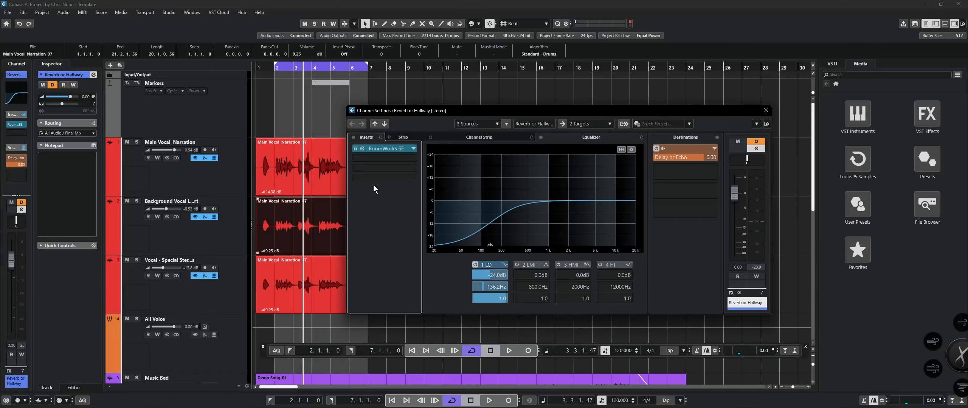
{"action": "left_click", "coordinate": [766, 112]}
During playback, raise the volume of Background Vocal Layer Support to -0.34 dB and Vocal - Special Stereo Effects to -1.78 dB.
{"action": "key", "text": "space"}
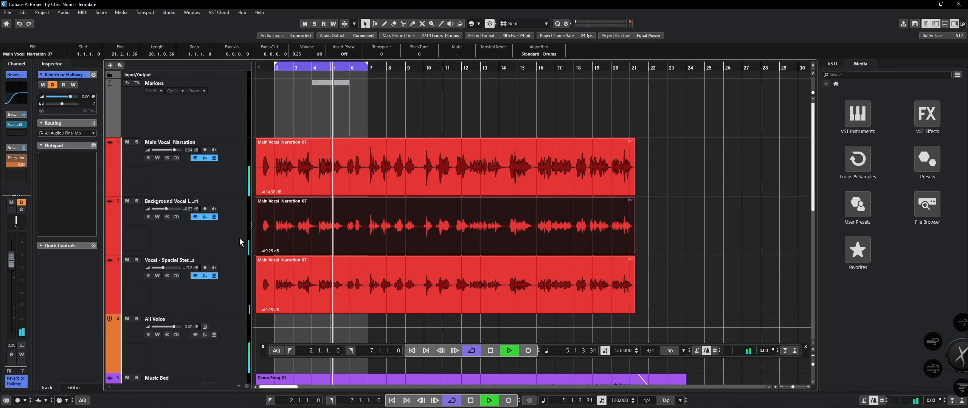
{"action": "left_click", "coordinate": [216, 241]}
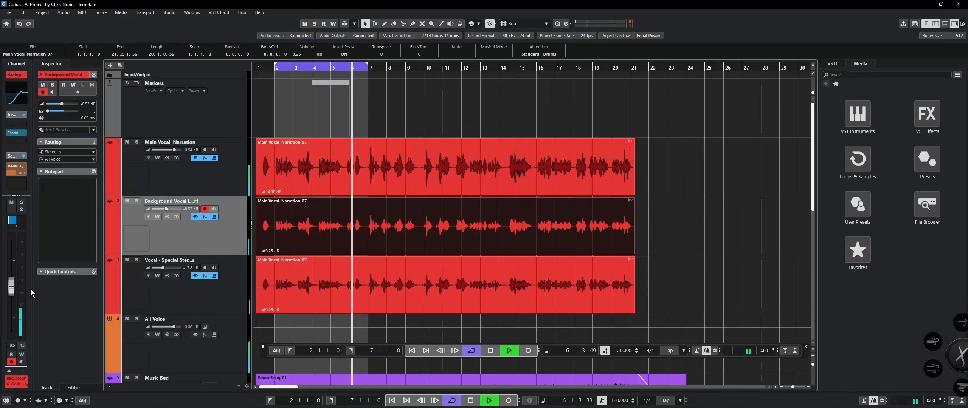
{"action": "left_click_drag", "start_coordinate": [11, 288], "coordinate": [11, 269]}
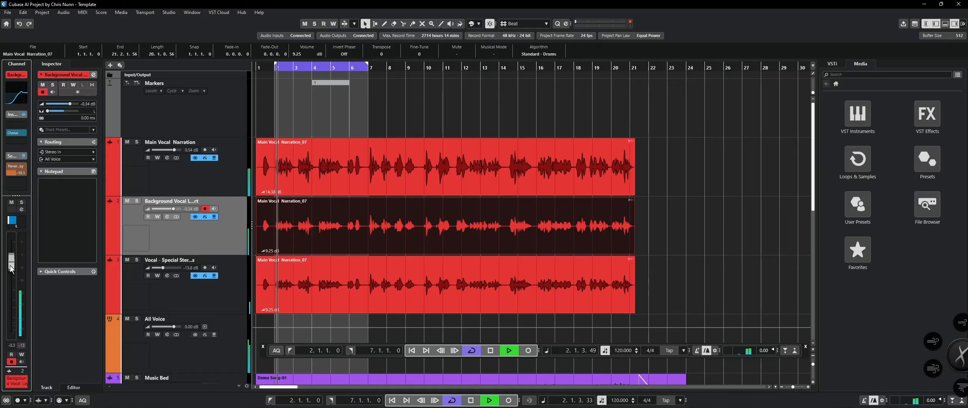
{"action": "left_click", "coordinate": [130, 295]}
{"action": "left_click_drag", "start_coordinate": [15, 294], "coordinate": [19, 265]}
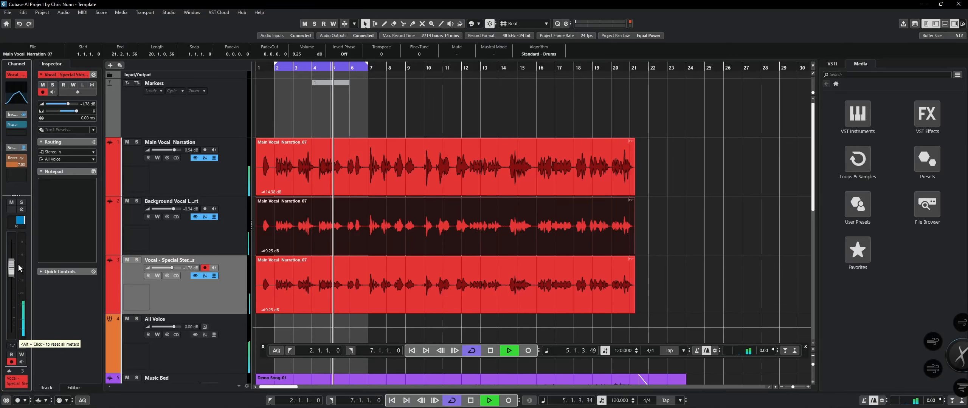
Raise the Background Vocal Layer Support volume to 0.70 dB during playback and stop the transport.
{"action": "left_click", "coordinate": [197, 237]}
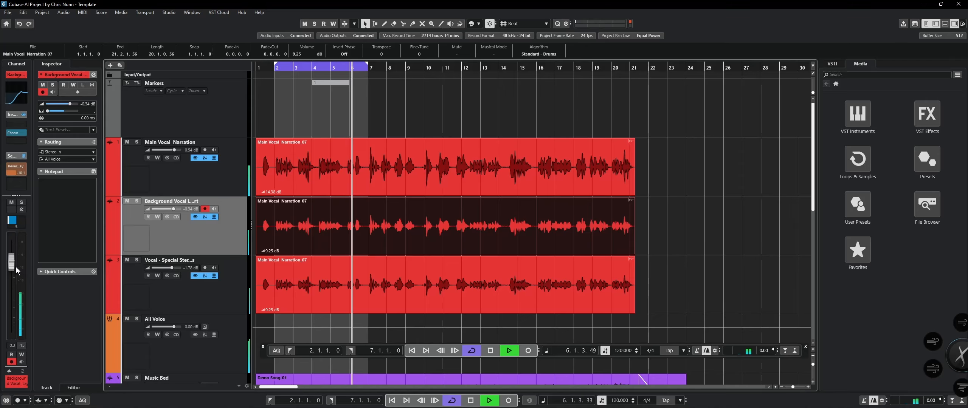
{"action": "left_click_drag", "start_coordinate": [17, 269], "coordinate": [14, 265]}
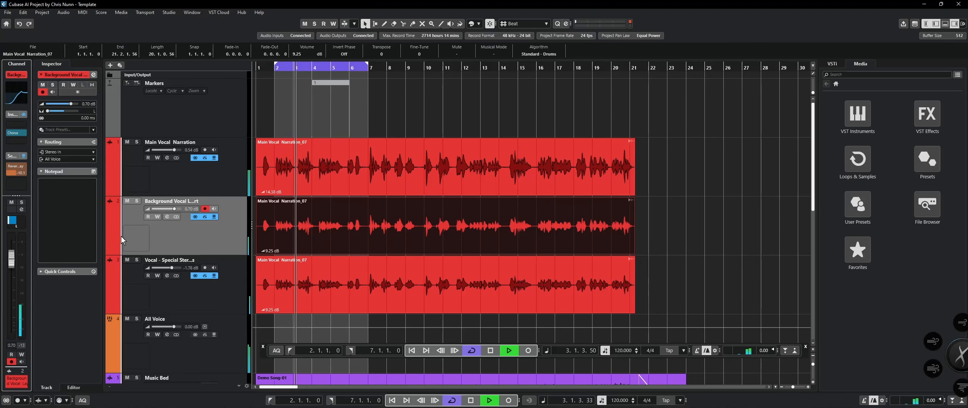
{"action": "left_click", "coordinate": [185, 176]}
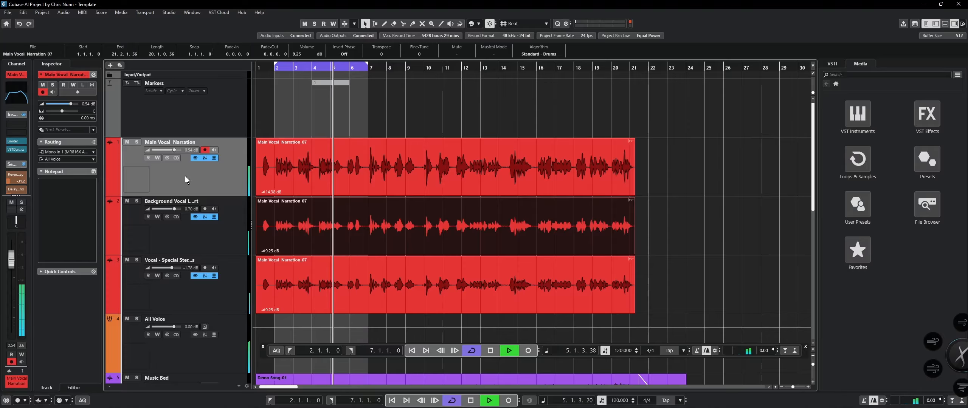
{"action": "left_click", "coordinate": [327, 207]}
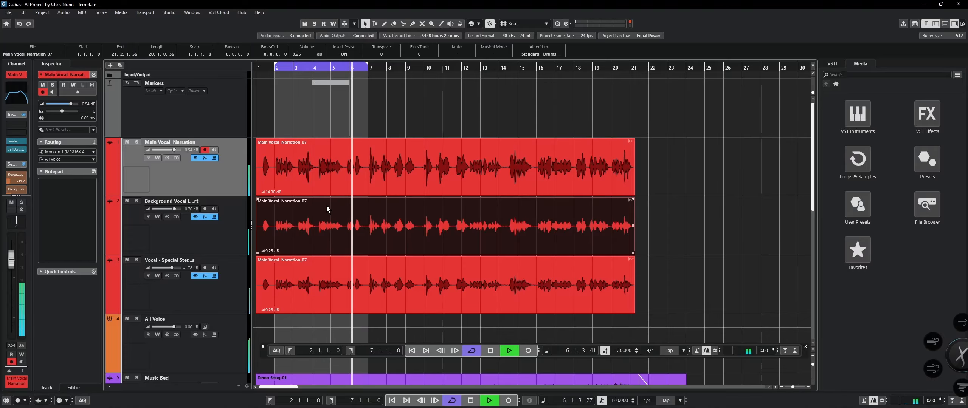
{"action": "left_click", "coordinate": [490, 351]}
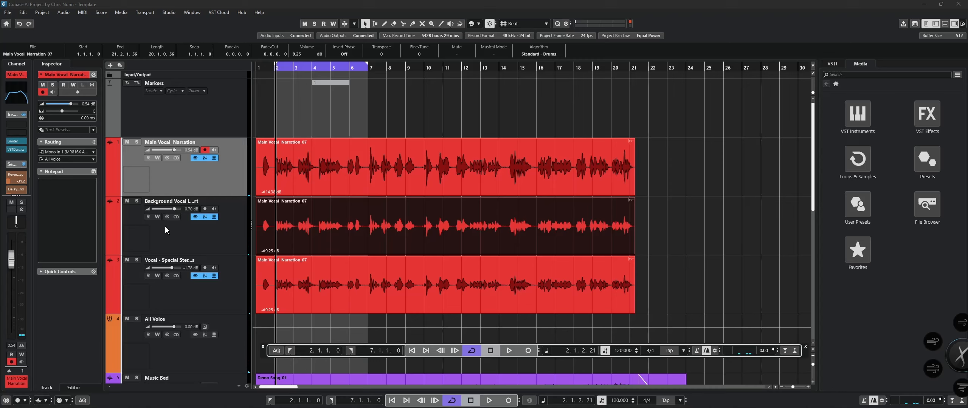
Review the Background Vocal Layer Support channel's Chorus settings and the list of available insert effects, keeping the current insert.
{"action": "left_click", "coordinate": [291, 250]}
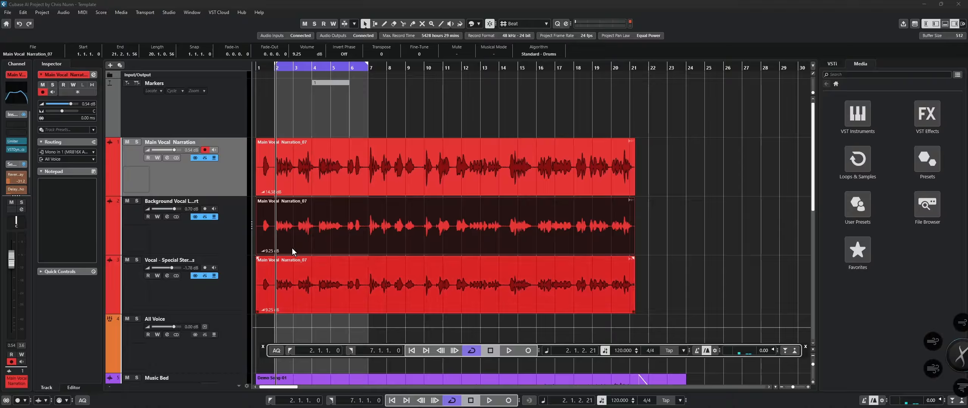
{"action": "left_click", "coordinate": [161, 222]}
{"action": "left_click", "coordinate": [167, 217]}
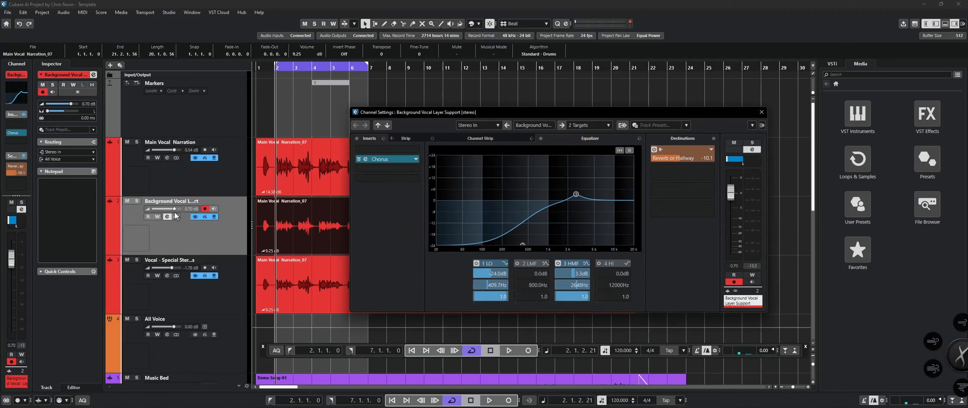
{"action": "left_click", "coordinate": [363, 158]}
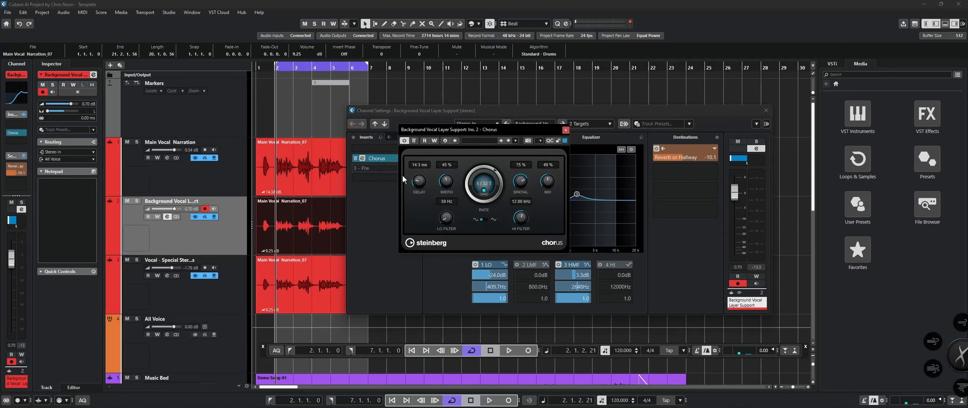
{"action": "left_click", "coordinate": [567, 130]}
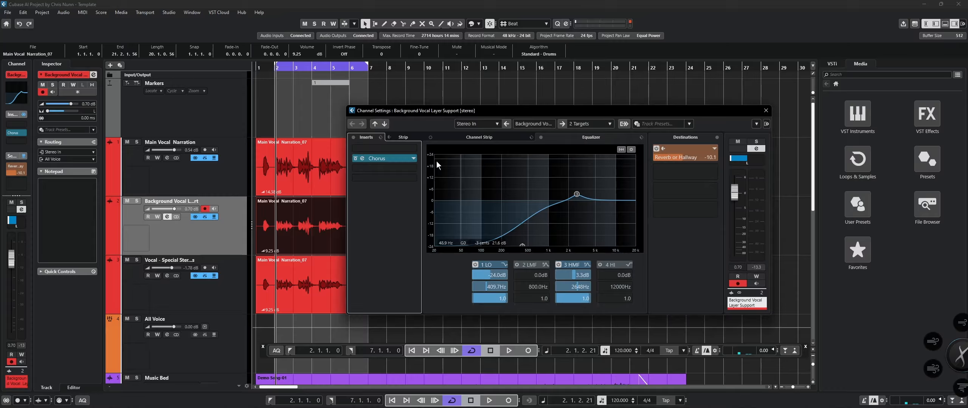
{"action": "left_click", "coordinate": [411, 158]}
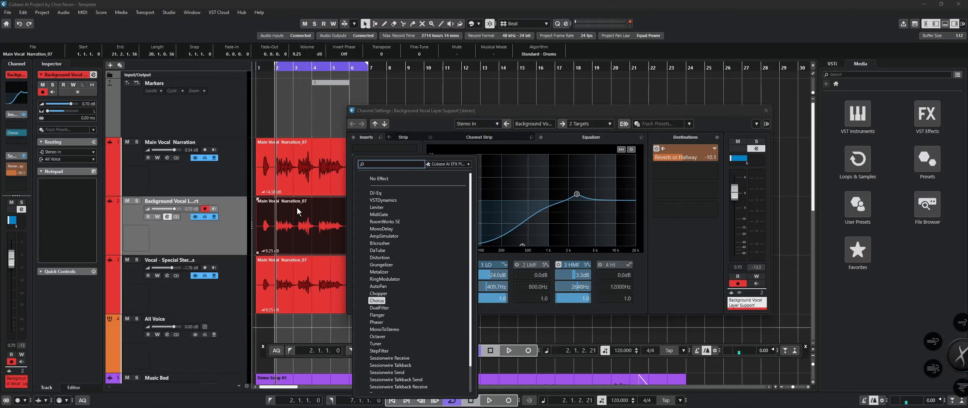
{"action": "left_click", "coordinate": [226, 306]}
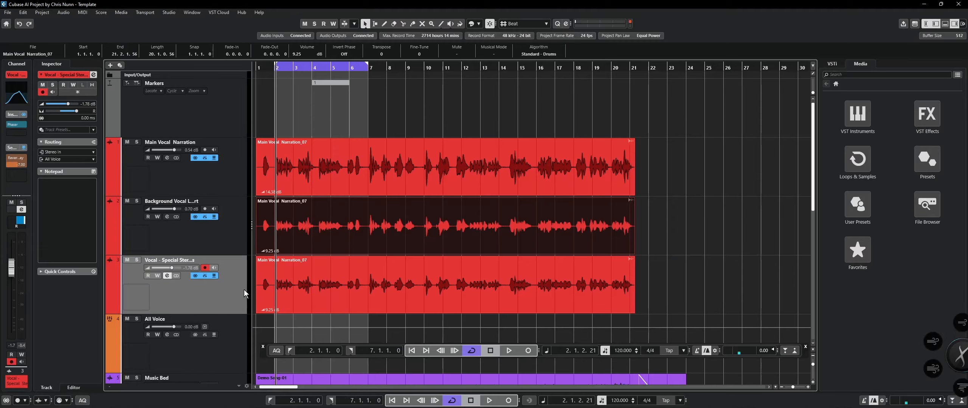
Pan the Background Vocal Layer Support track to L36.
{"action": "left_click", "coordinate": [278, 287]}
{"action": "left_click", "coordinate": [230, 219]}
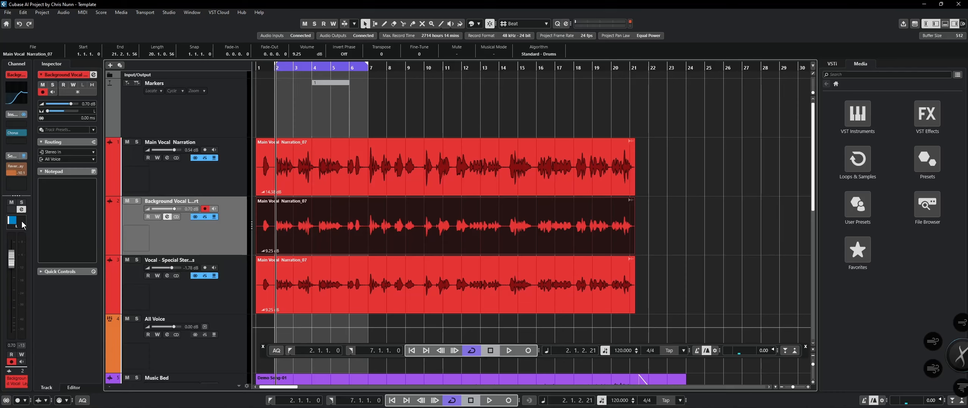
{"action": "left_click_drag", "start_coordinate": [21, 221], "coordinate": [31, 221]}
{"action": "left_click", "coordinate": [137, 171]}
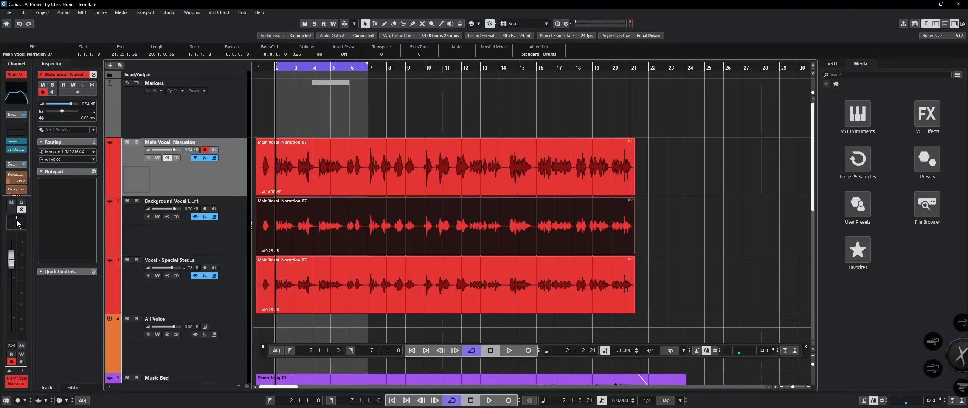
{"action": "left_click", "coordinate": [212, 234]}
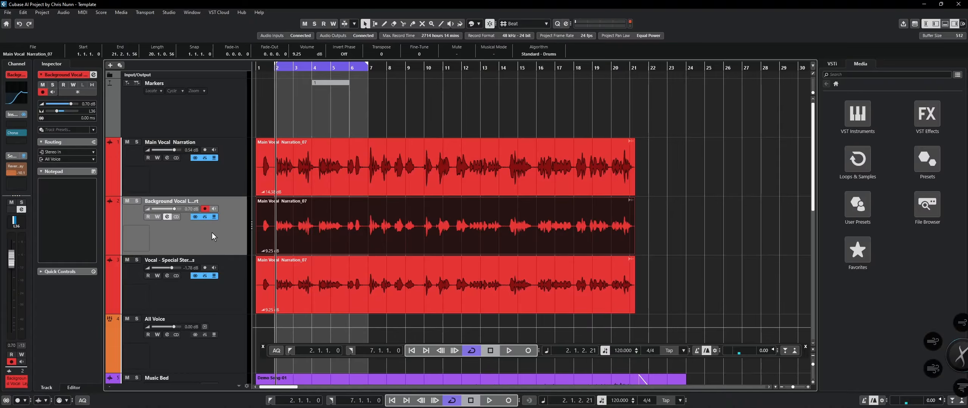
Pan the Vocal - Special Stereo Effects track to R79.
{"action": "left_click", "coordinate": [171, 287]}
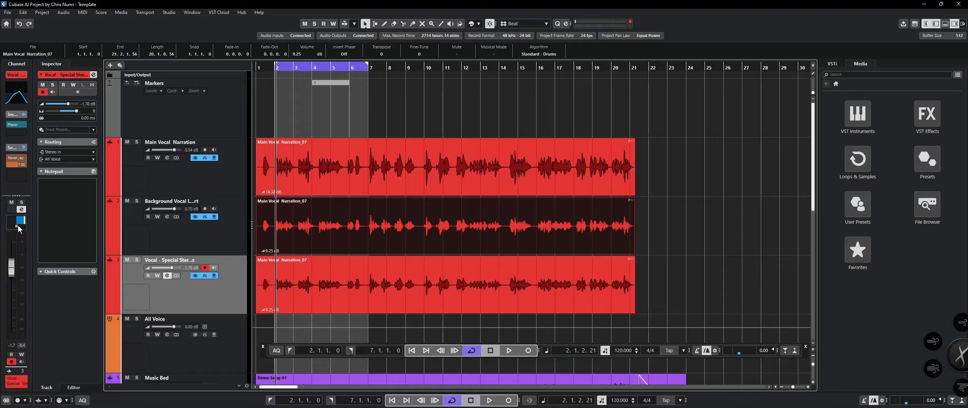
{"action": "left_click_drag", "start_coordinate": [22, 223], "coordinate": [17, 223]}
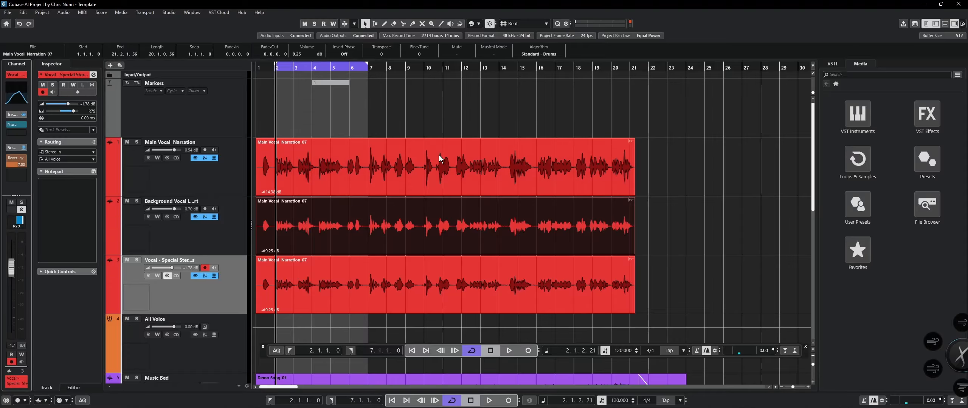
{"action": "left_click", "coordinate": [314, 263]}
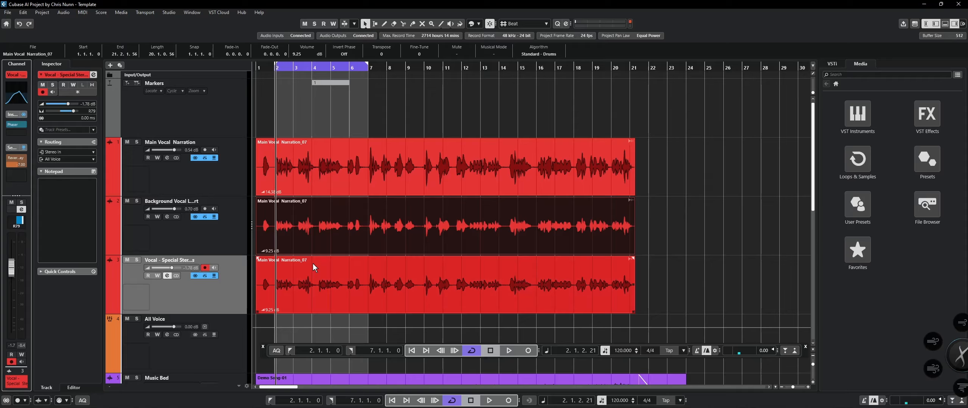
{"action": "left_click", "coordinate": [359, 182]}
{"action": "left_click", "coordinate": [412, 263]}
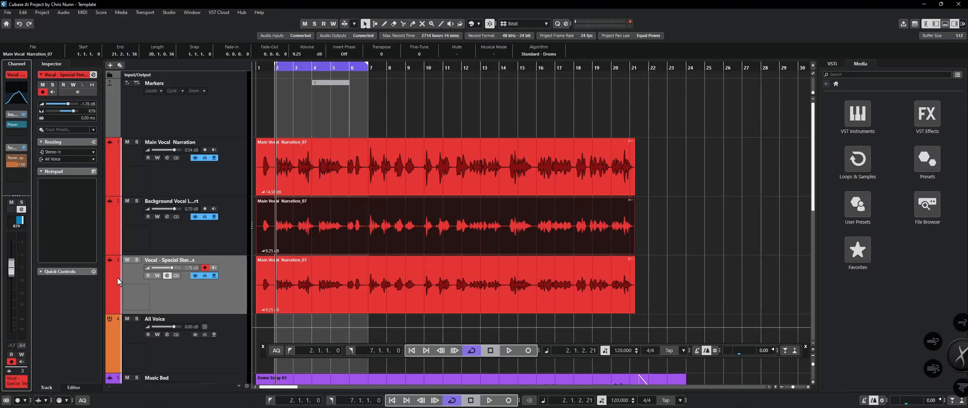
{"action": "scroll", "coordinate": [195, 256], "scroll_direction": "down", "scroll_amount": 3}
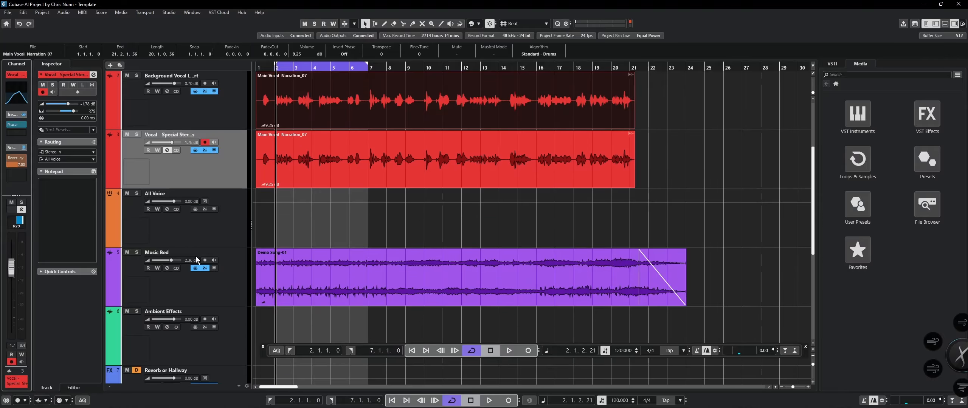
{"action": "scroll", "coordinate": [195, 256], "scroll_direction": "up", "scroll_amount": 3}
{"action": "scroll", "coordinate": [196, 255], "scroll_direction": "down", "scroll_amount": 3}
{"action": "scroll", "coordinate": [196, 255], "scroll_direction": "up", "scroll_amount": 3}
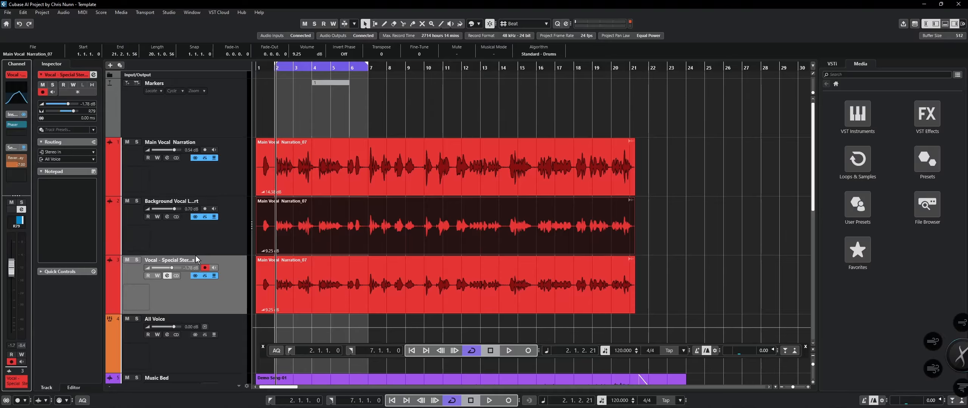
{"action": "scroll", "coordinate": [195, 255], "scroll_direction": "down", "scroll_amount": 3}
{"action": "scroll", "coordinate": [195, 255], "scroll_direction": "up", "scroll_amount": 3}
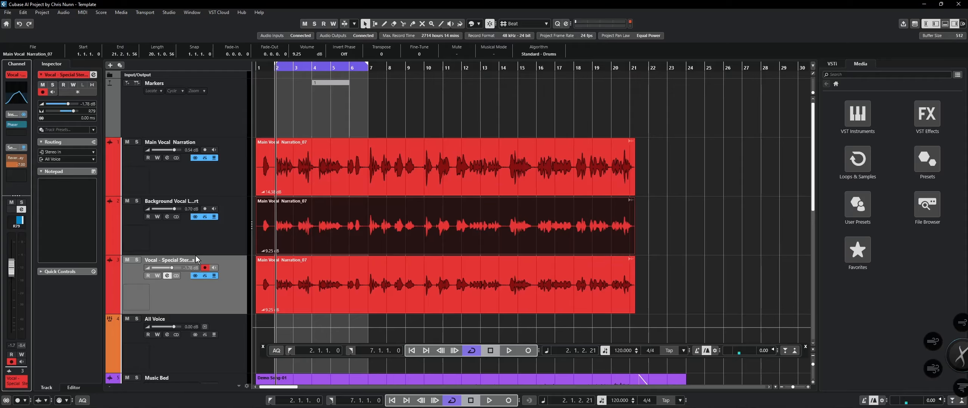